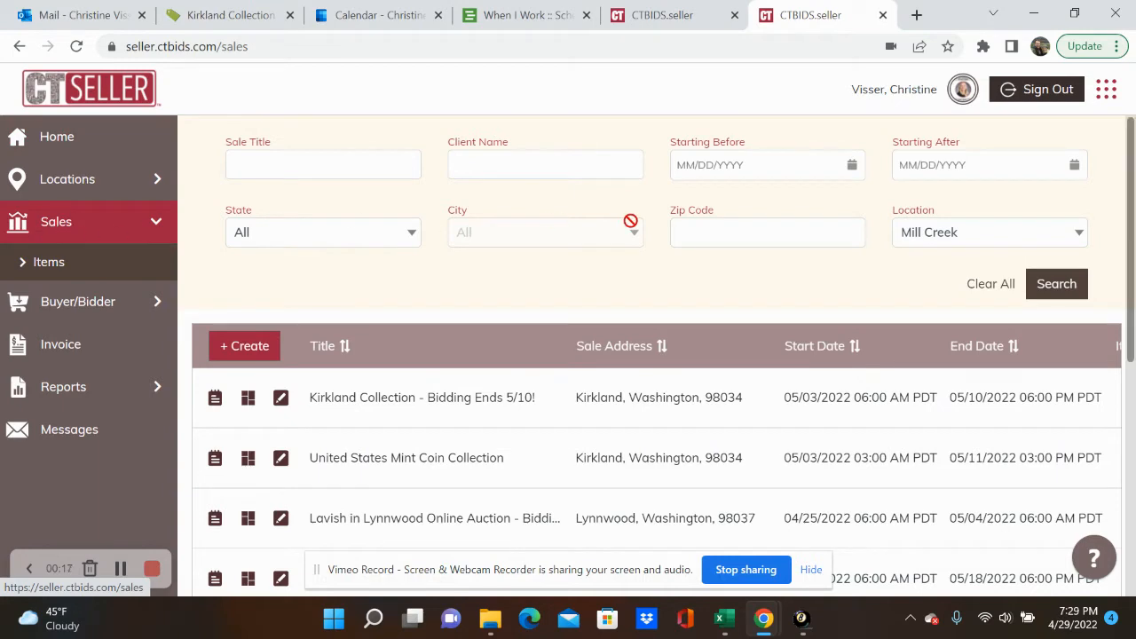
- List the Mill Creek sales, open the United States Mint Coin Collection sale for editing, and review its details
click(1080, 282)
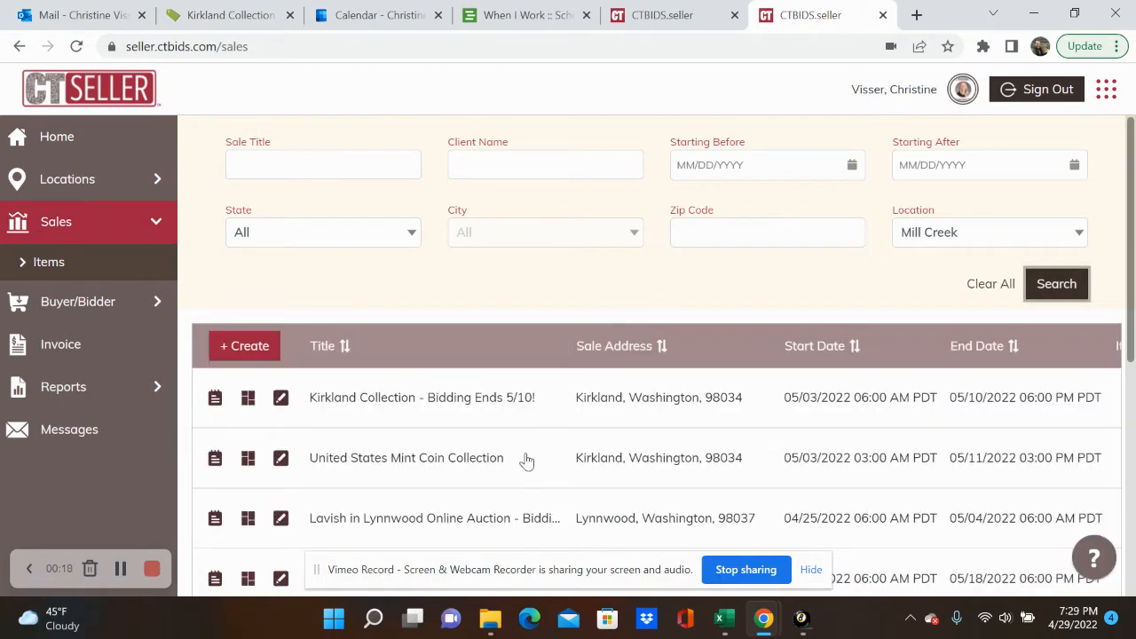
scroll(528, 448, down, 2)
scroll(538, 427, down, 2)
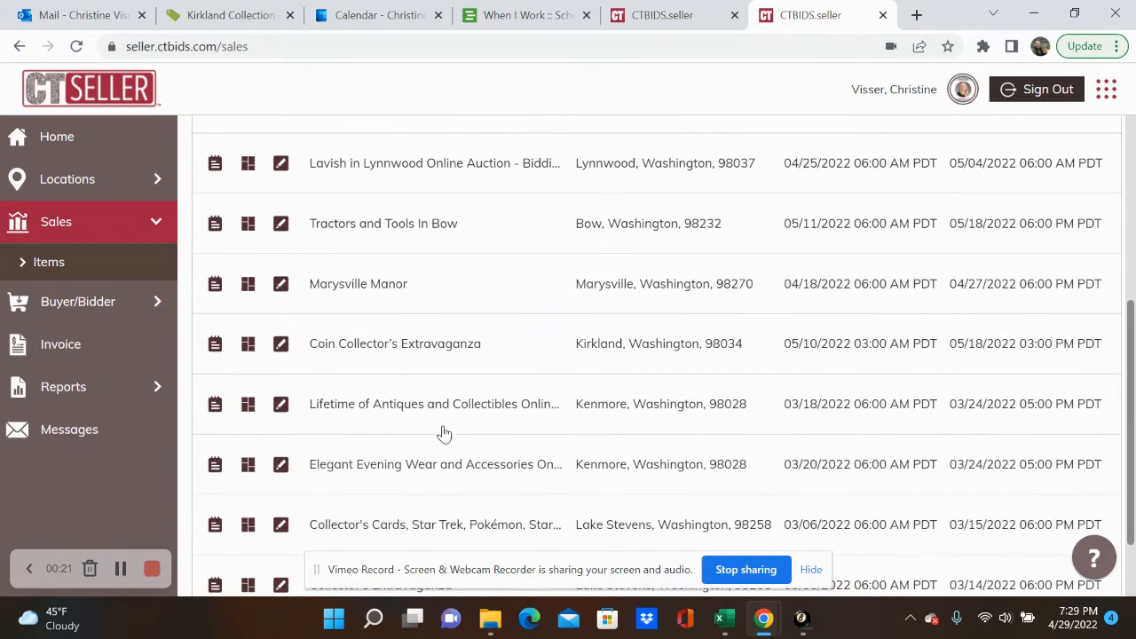
scroll(391, 320, up, 3)
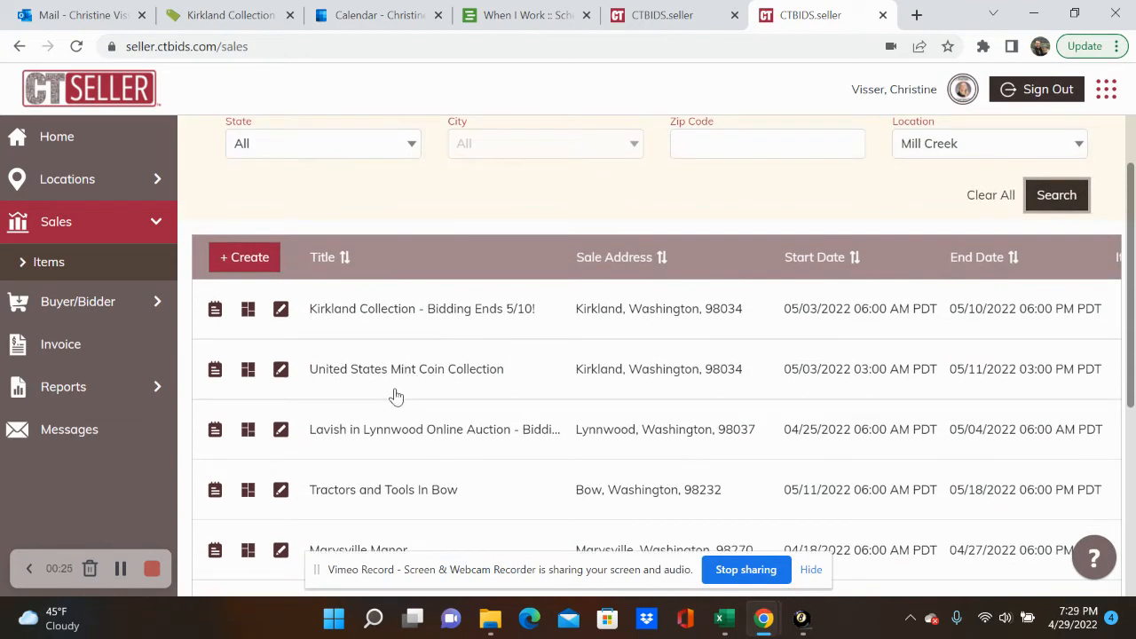
click(281, 372)
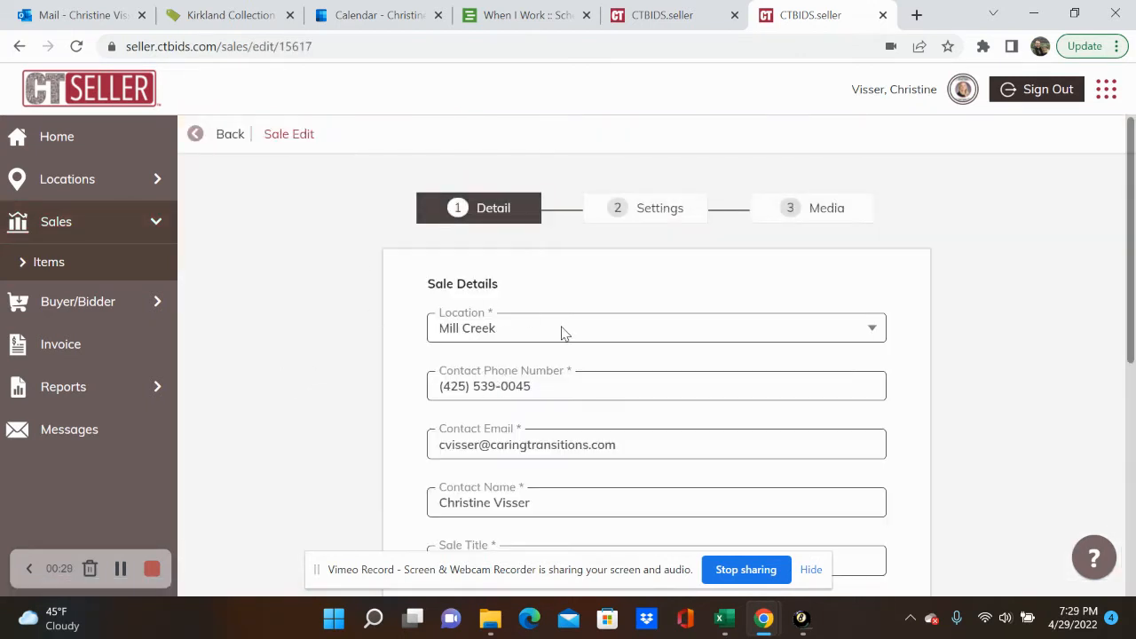
scroll(315, 381, down, 4)
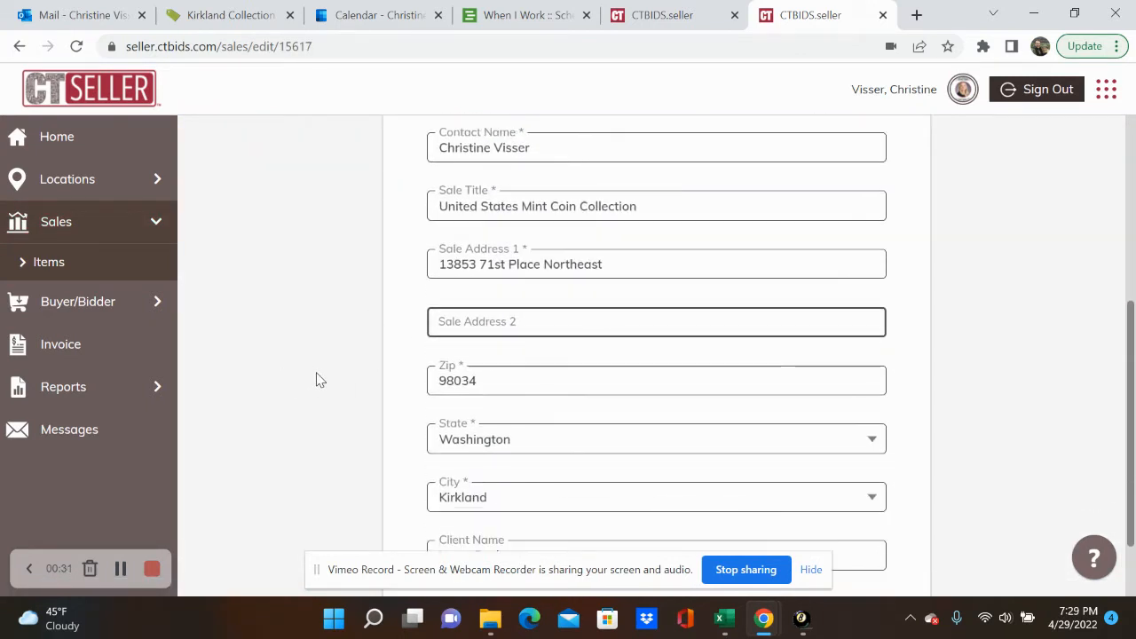
scroll(320, 378, up, 2)
scroll(373, 334, up, 2)
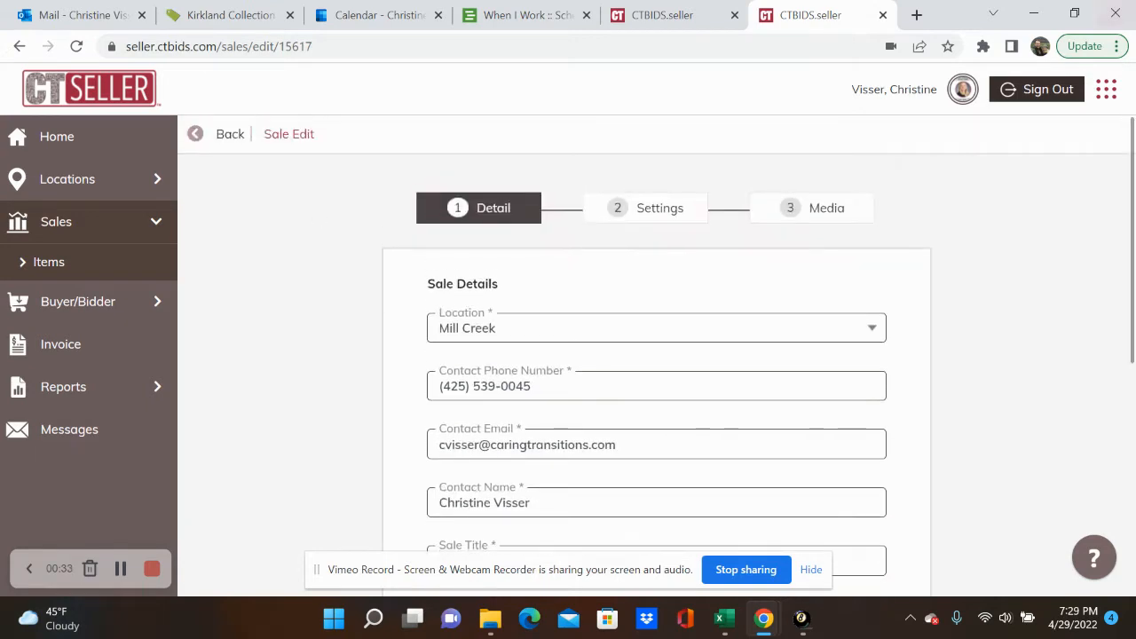
- Switch to the EstateSales.NET window, maximize it, and start a new sale listing
drag(1134, 208, 548, 147)
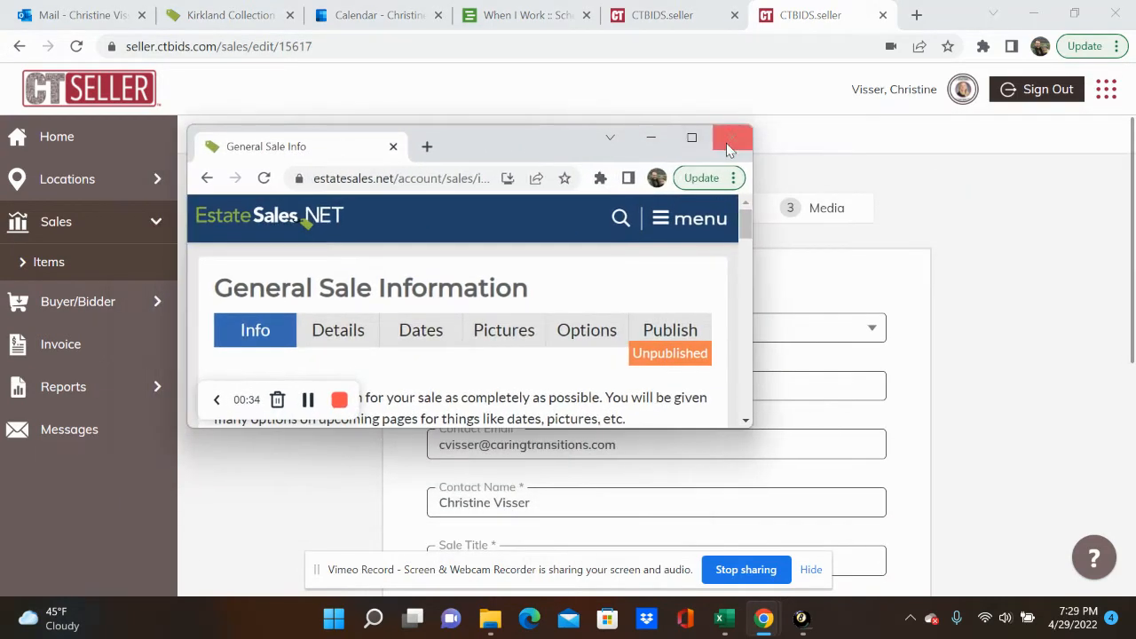
click(694, 142)
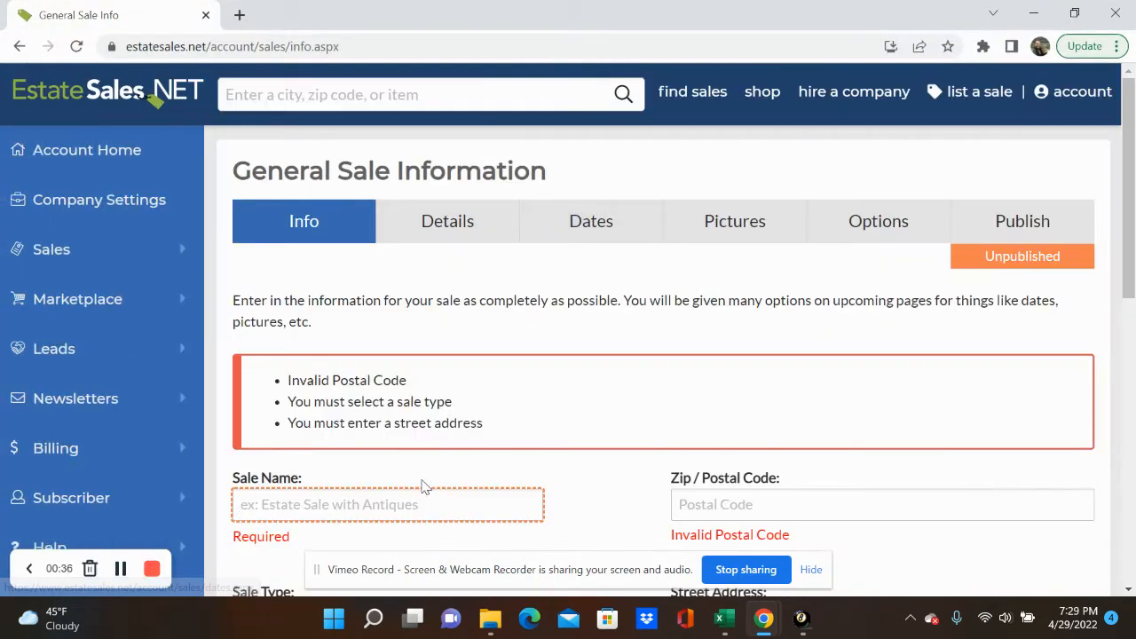
click(423, 503)
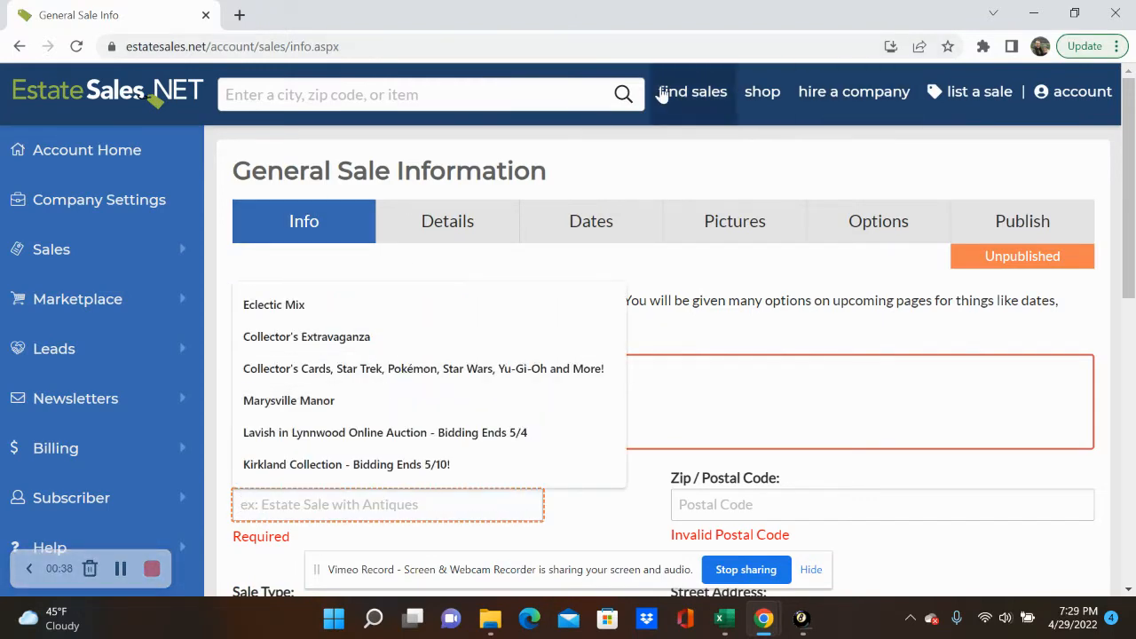
click(979, 100)
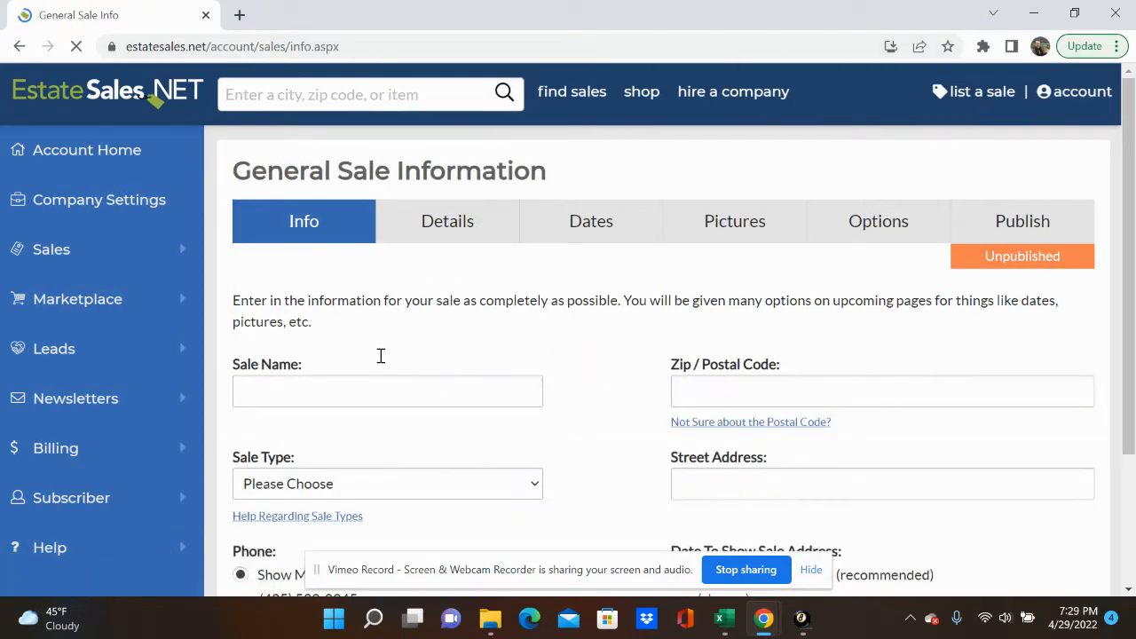
- Copy the sale title United States Mint Coin Collection from the CTBIDS seller page into the listing's Sale Name
click(397, 393)
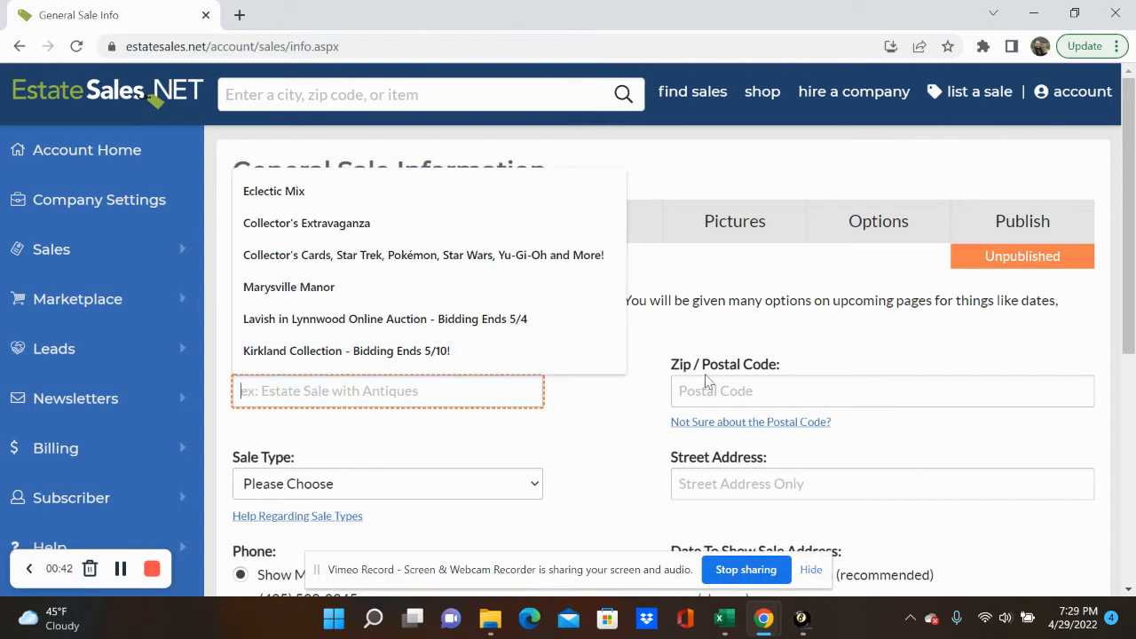
click(637, 430)
key(alt+Tab)
scroll(569, 380, down, 2)
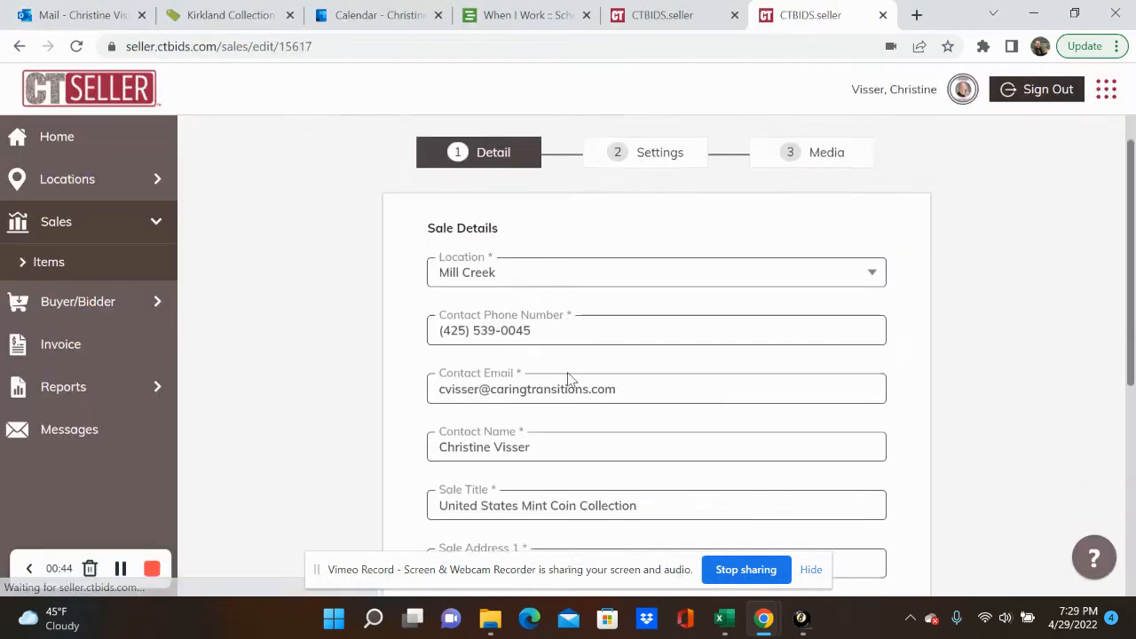
drag(683, 391, 384, 402)
key(ctrl+c)
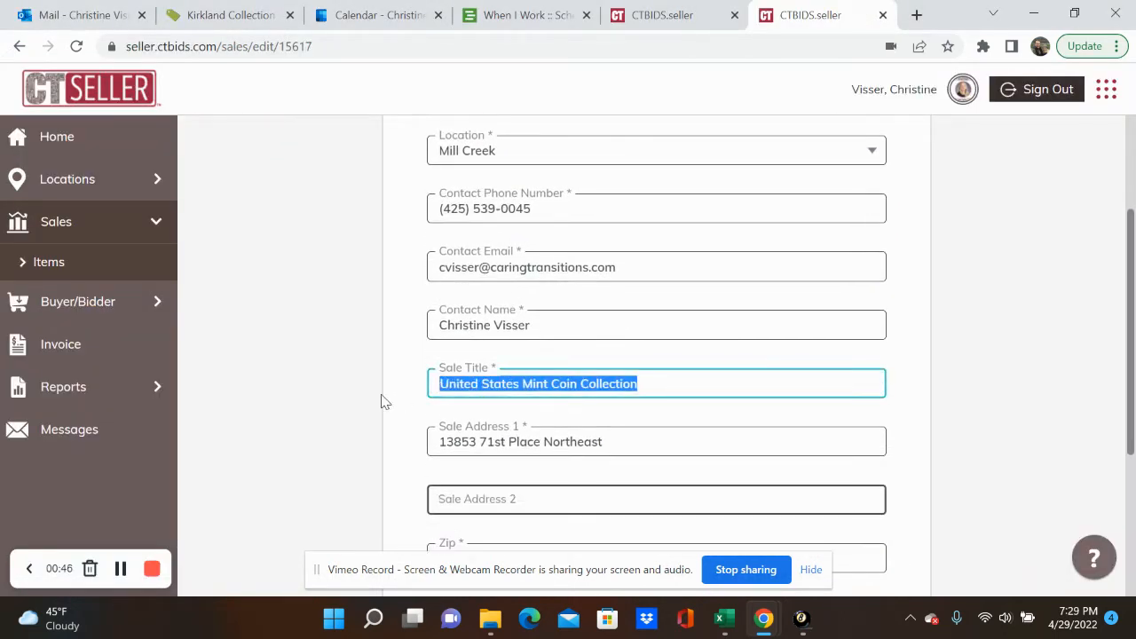
key(alt+Tab)
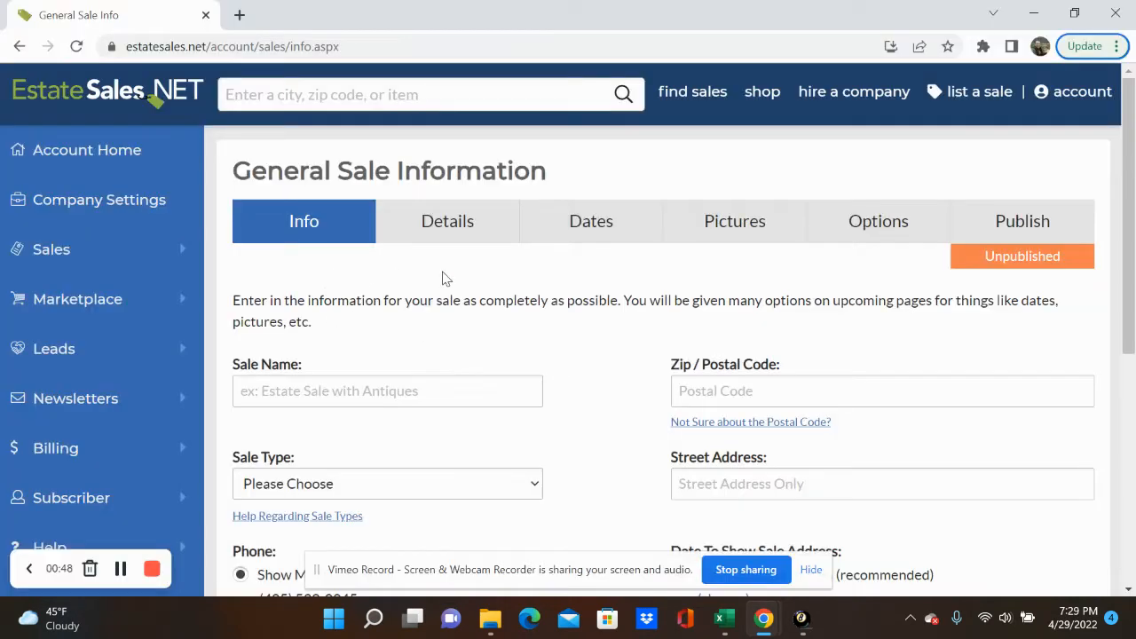
click(363, 396)
key(ctrl+v)
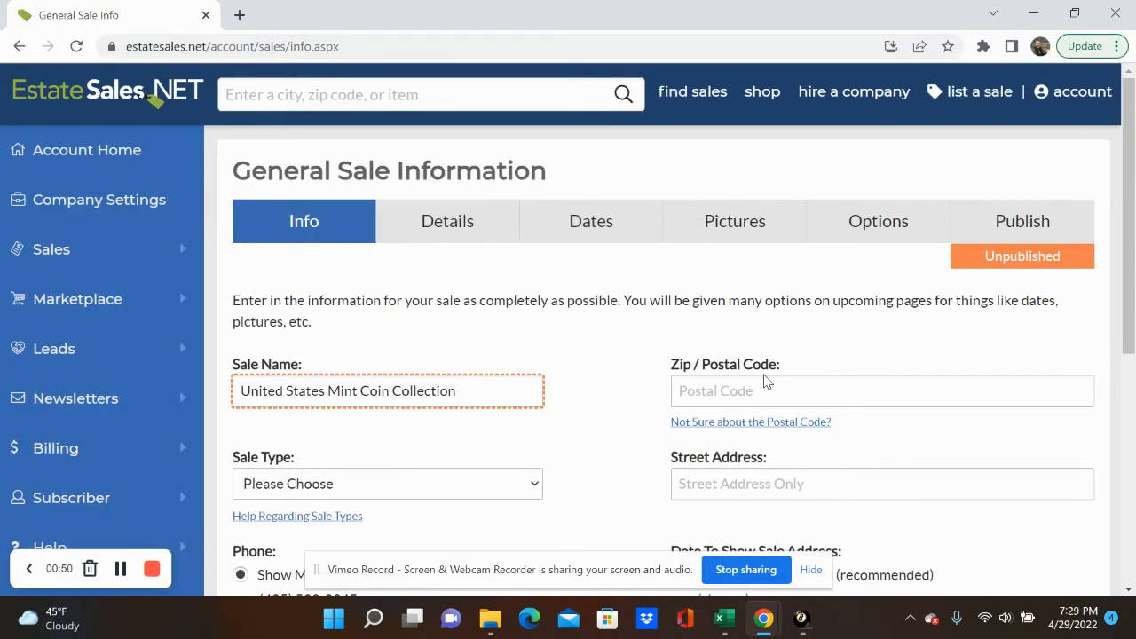
- Copy the sale's zip code from the CTBIDS seller page into the listing's Zip / Postal Code field
click(766, 397)
key(alt+Tab)
scroll(616, 423, down, 2)
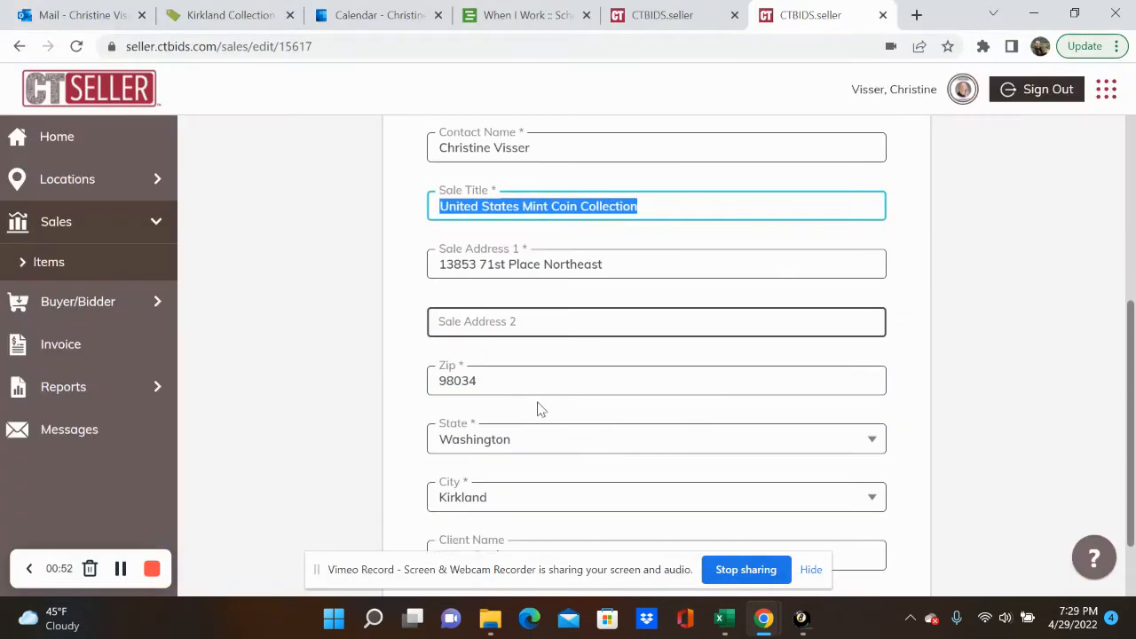
drag(530, 387, 257, 400)
key(ctrl+c)
key(alt+Tab)
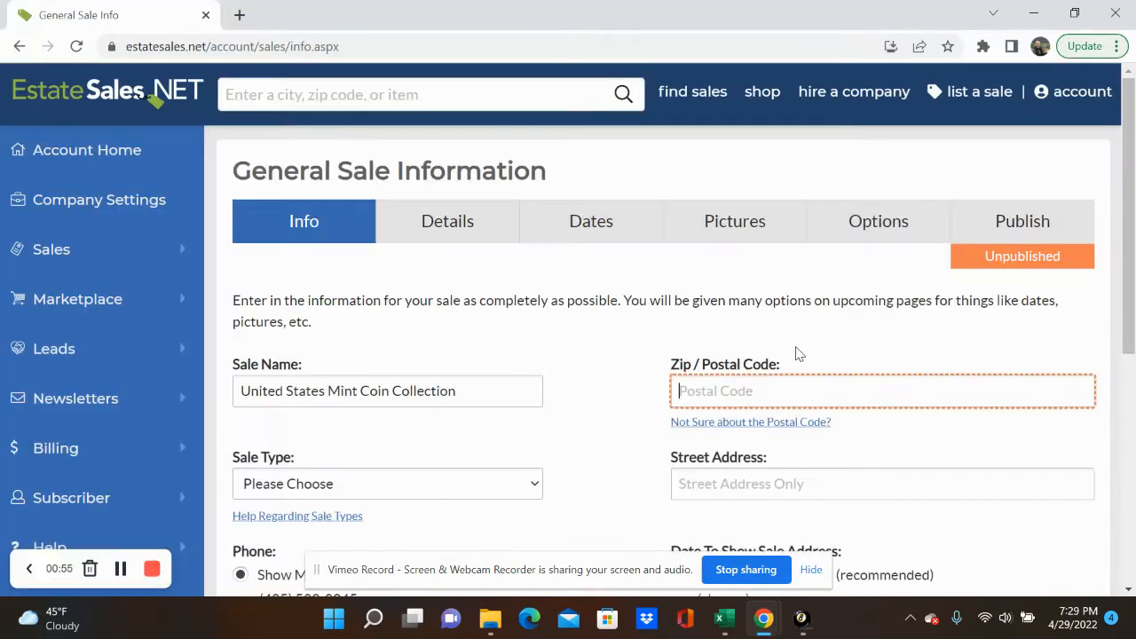
key(ctrl+v)
- Set the listing's sale type to Online Estate Sale
scroll(484, 399, down, 1)
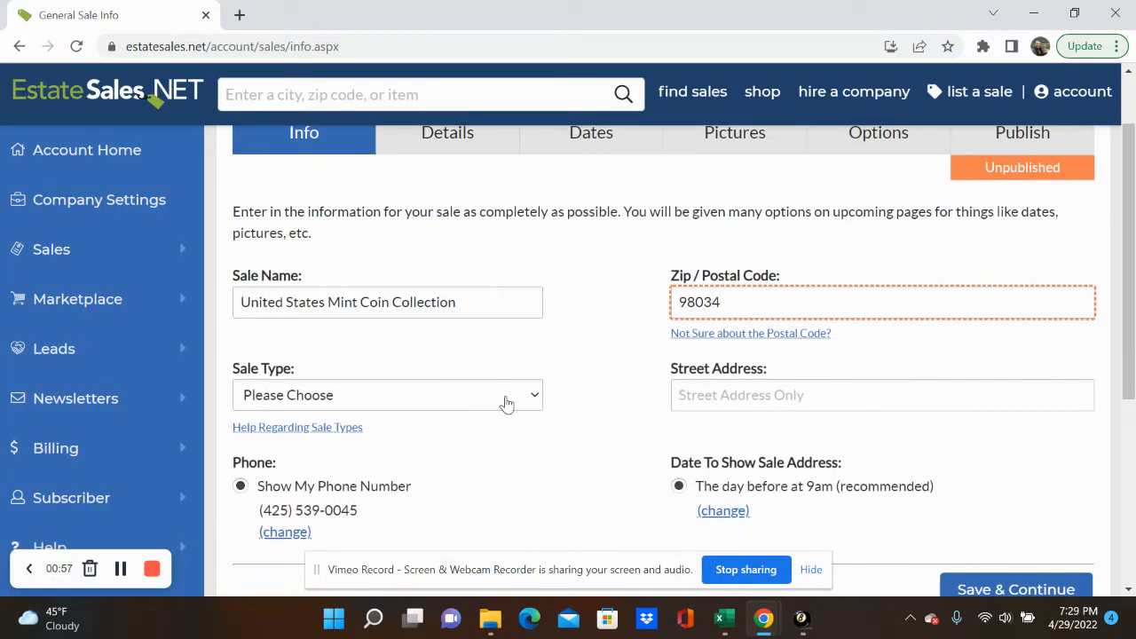
click(506, 404)
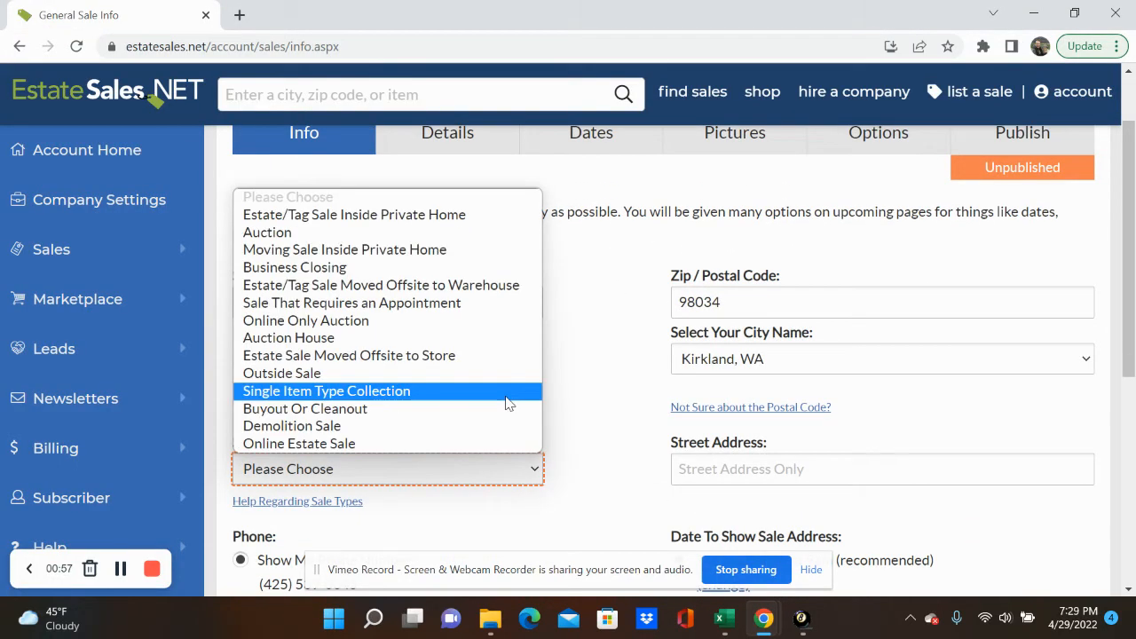
click(400, 444)
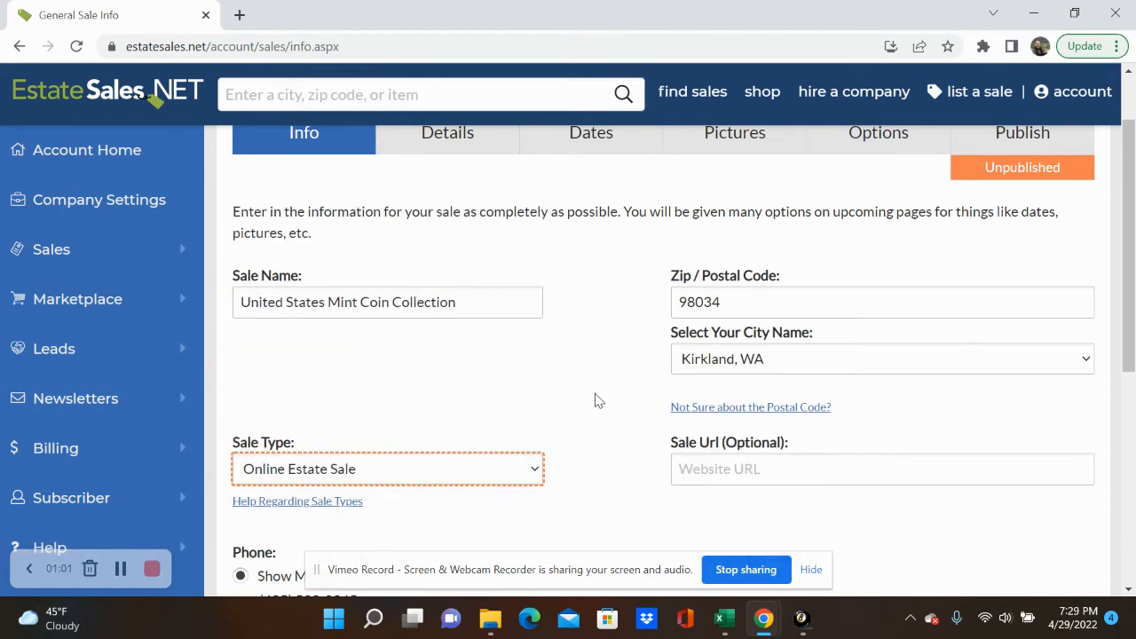
click(581, 417)
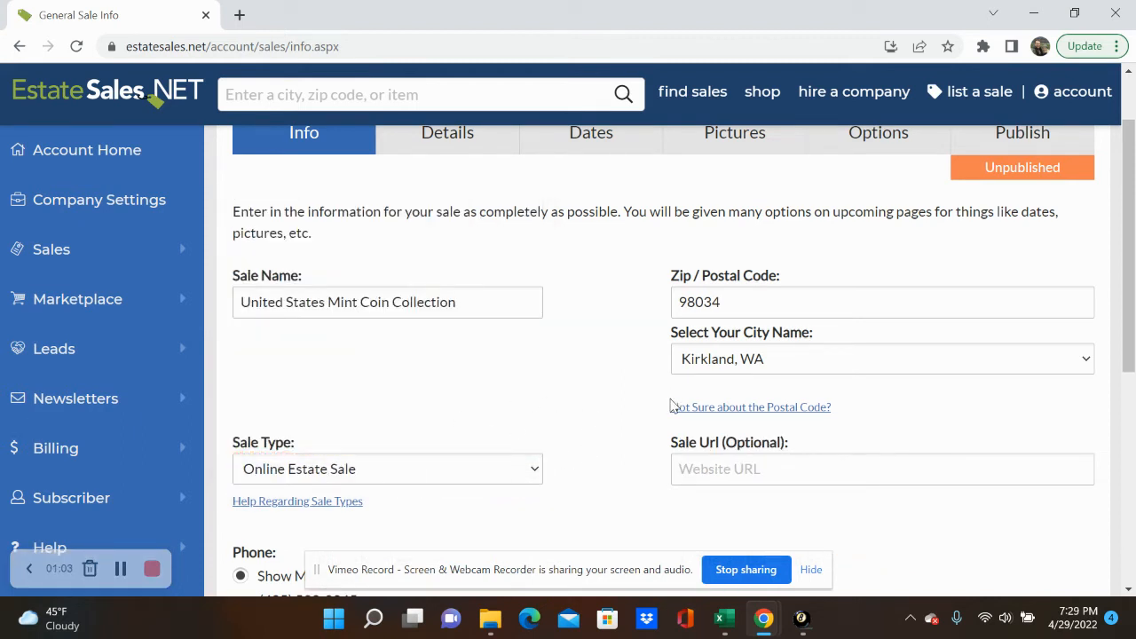
- Check the optional Sale Url field, and locate the sale's ID number in the web address of the CTBIDS seller edit page
scroll(672, 406, down, 2)
scroll(657, 257, up, 1)
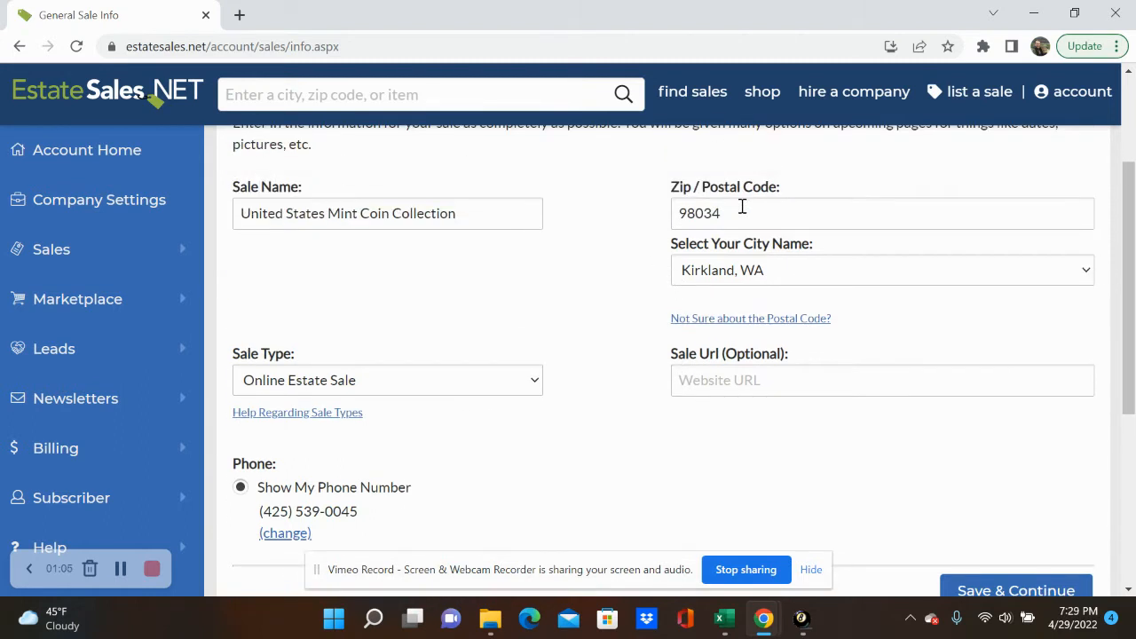
click(768, 378)
click(645, 283)
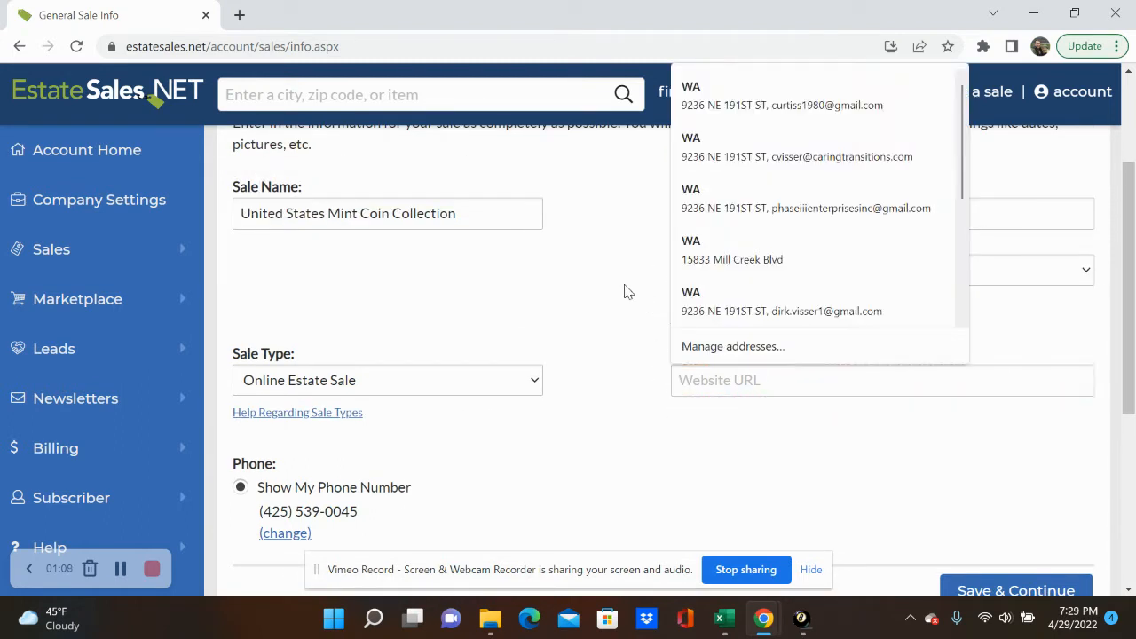
key(alt+Tab)
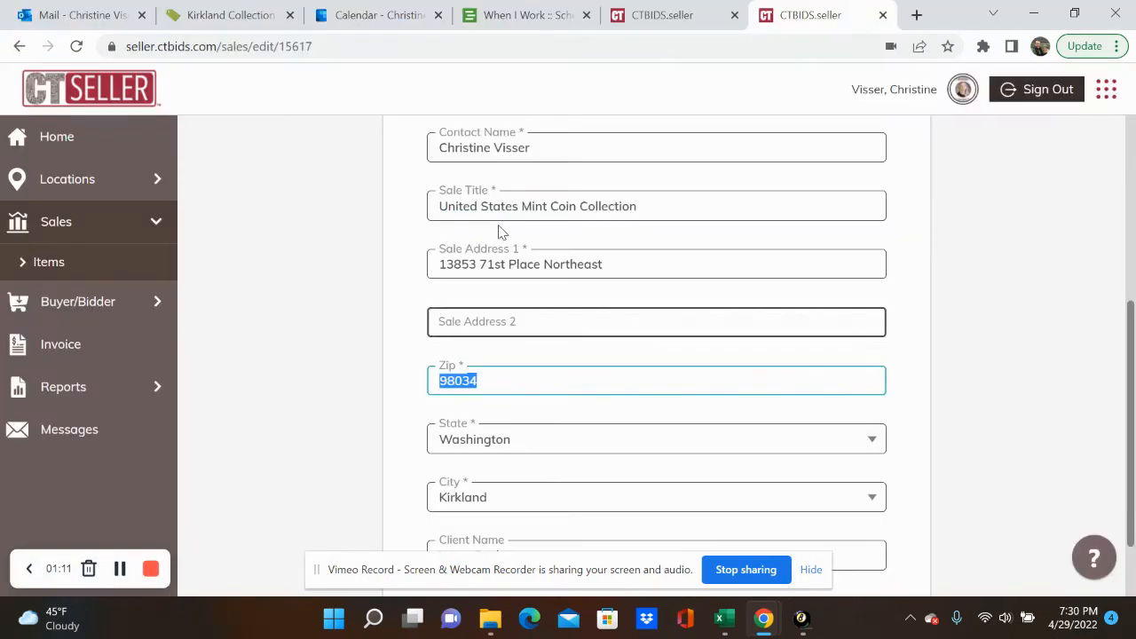
click(337, 276)
scroll(337, 276, up, 4)
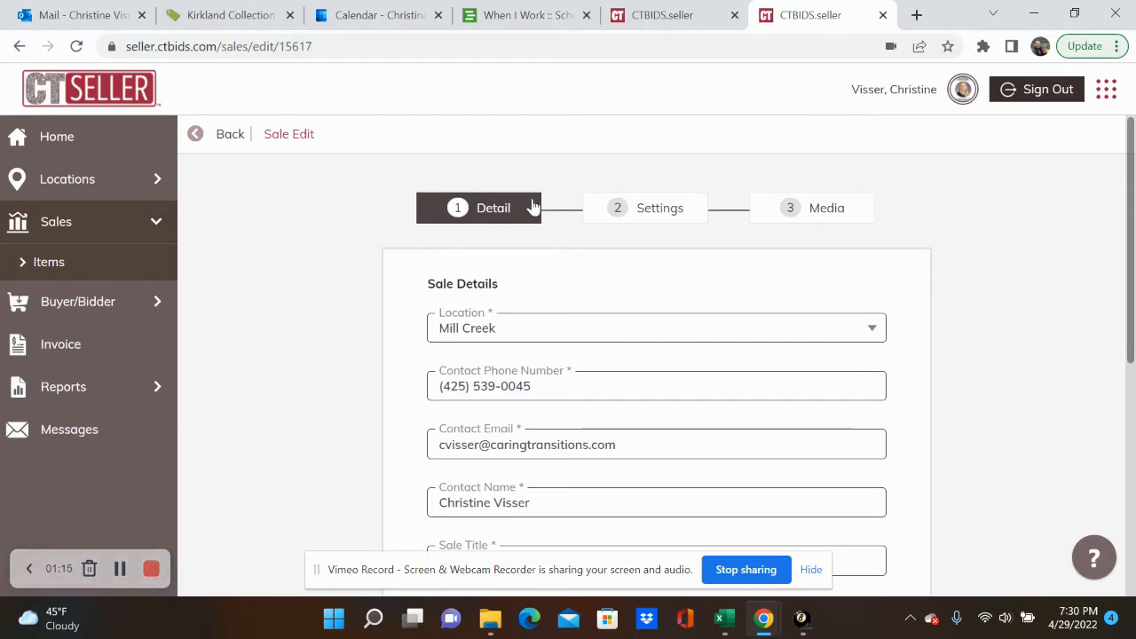
click(352, 43)
drag(351, 43, 281, 51)
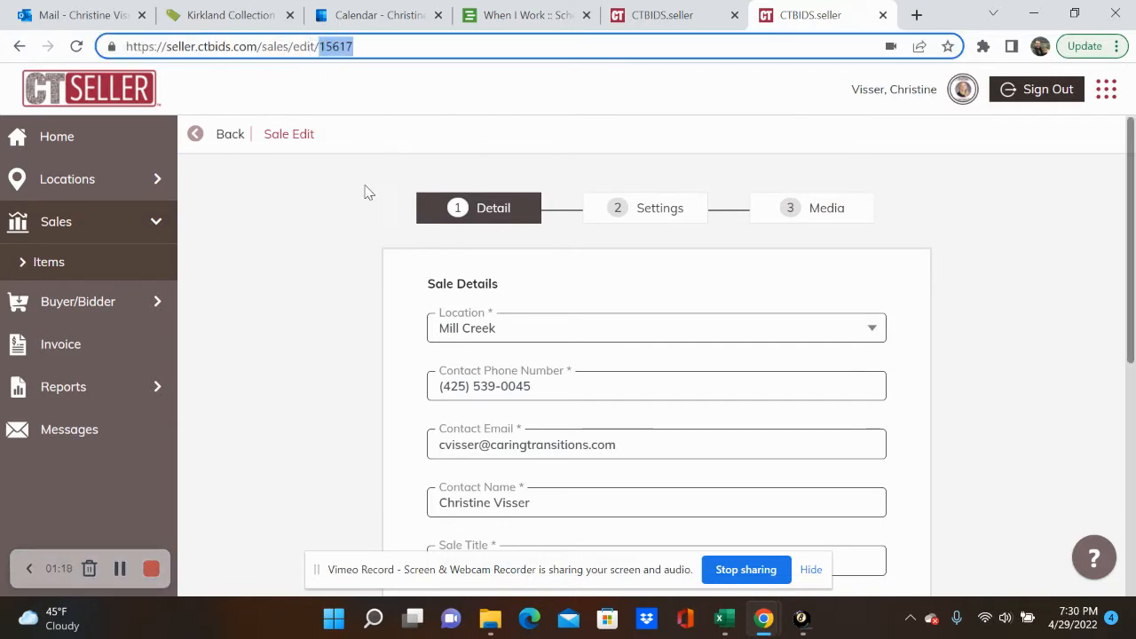
click(261, 317)
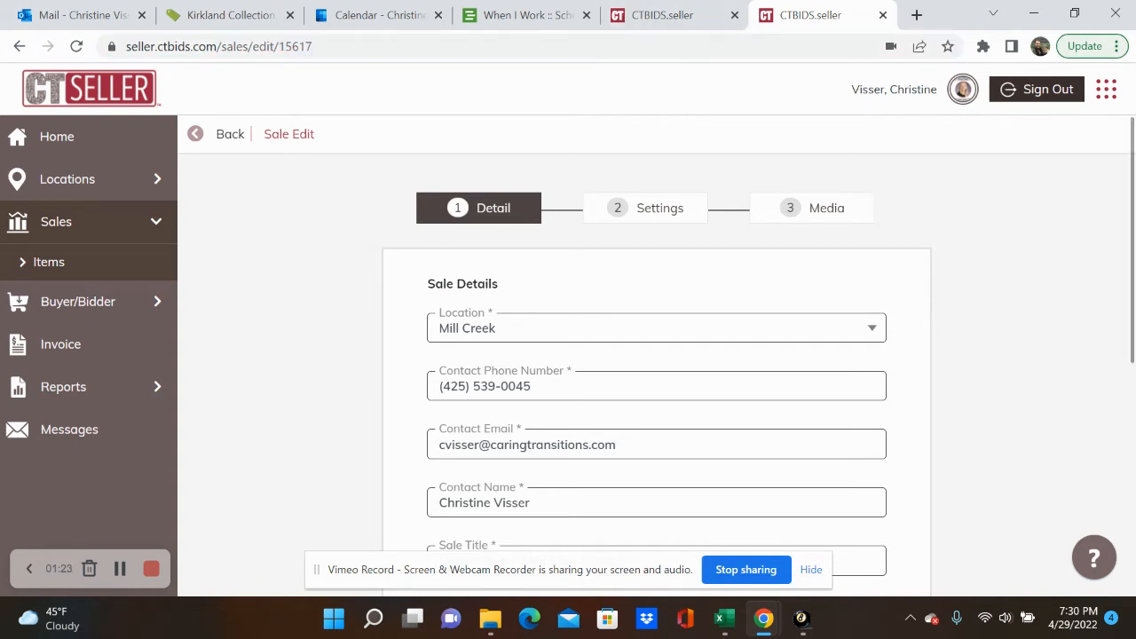
- Switch to the public CTBIDS window, open ctbids.com/estate-sale/15617, and look through the coin lots
drag(1135, 177, 652, 51)
click(889, 48)
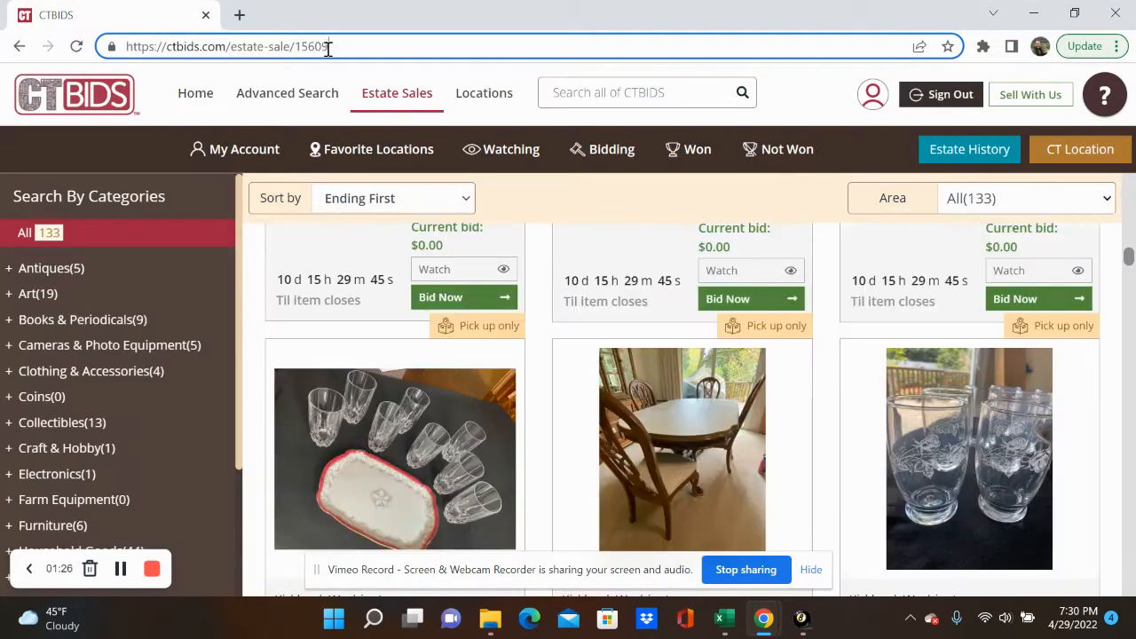
drag(328, 47, 303, 51)
text(5617)
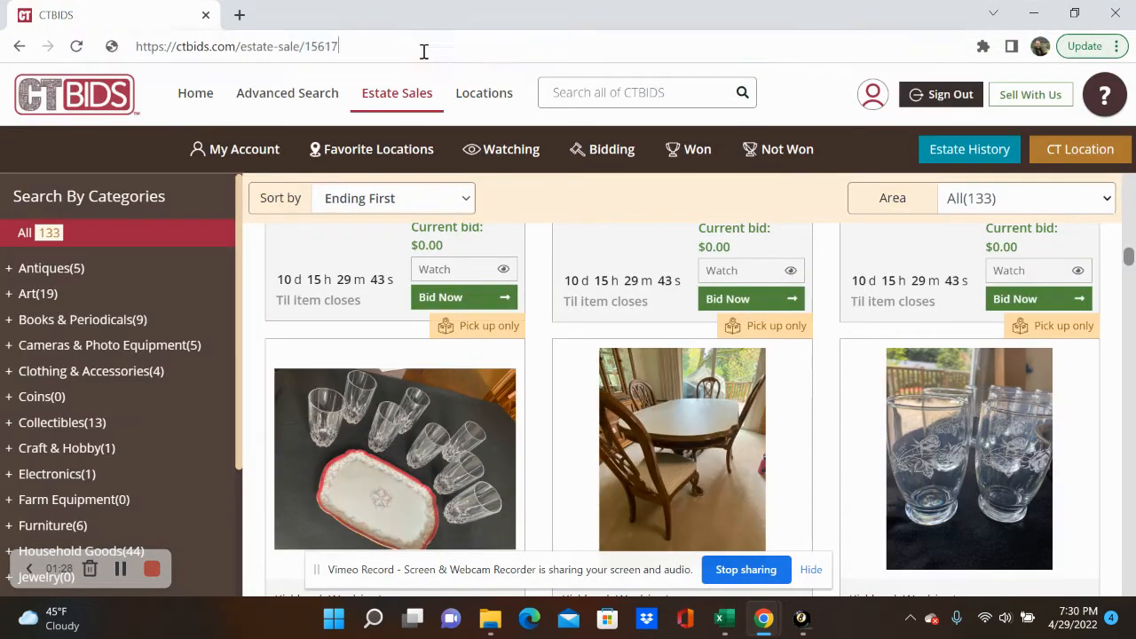
key(Return)
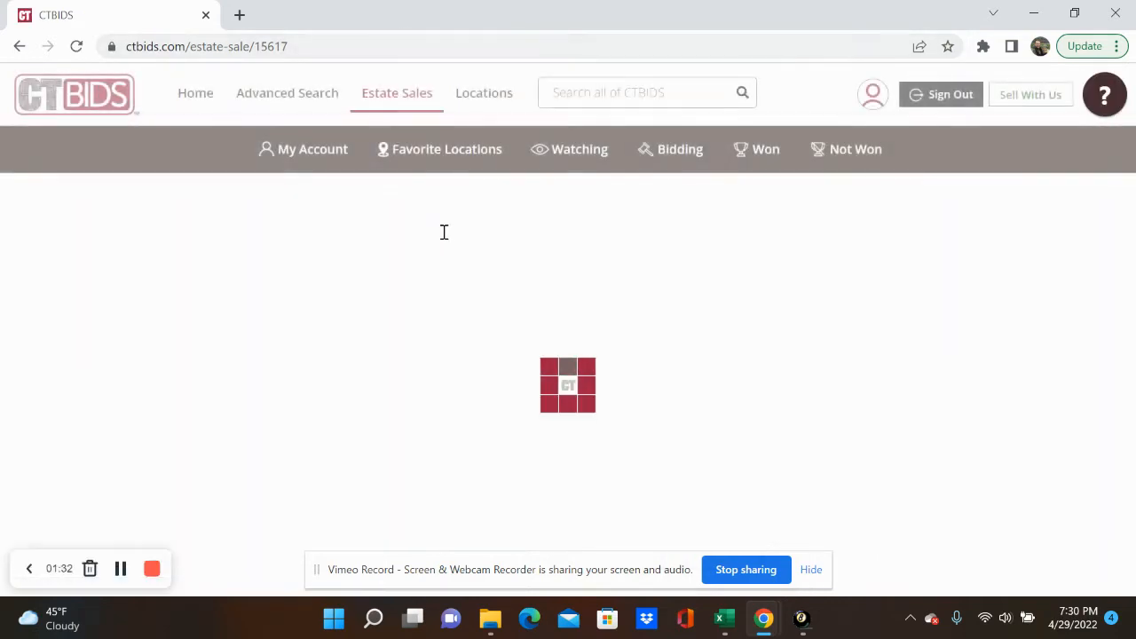
scroll(630, 229, down, 6)
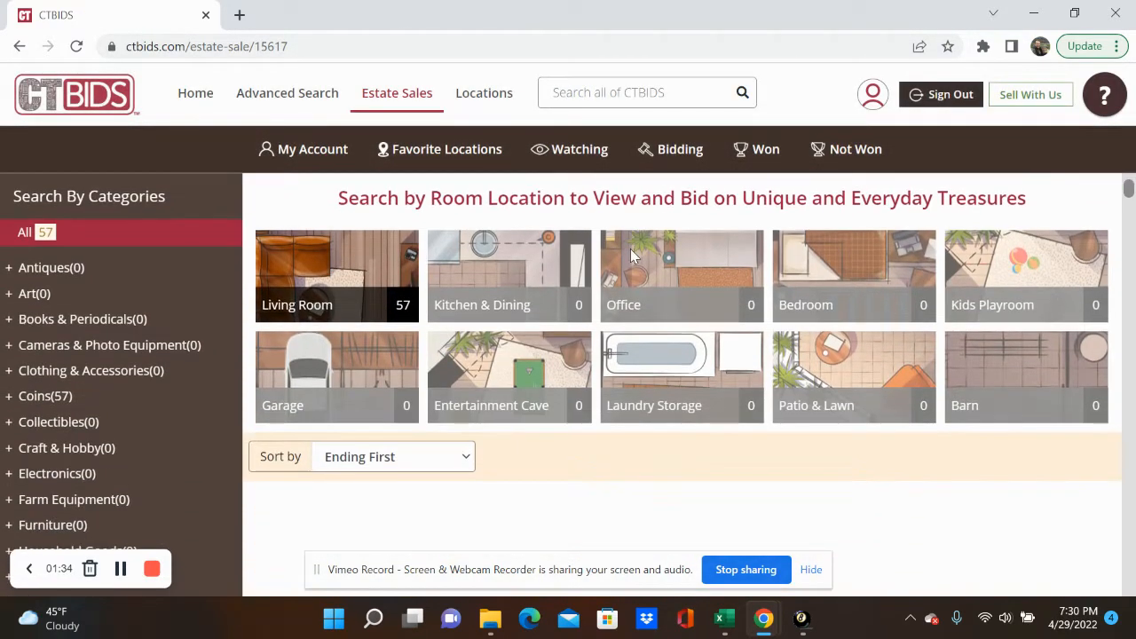
scroll(709, 351, down, 1)
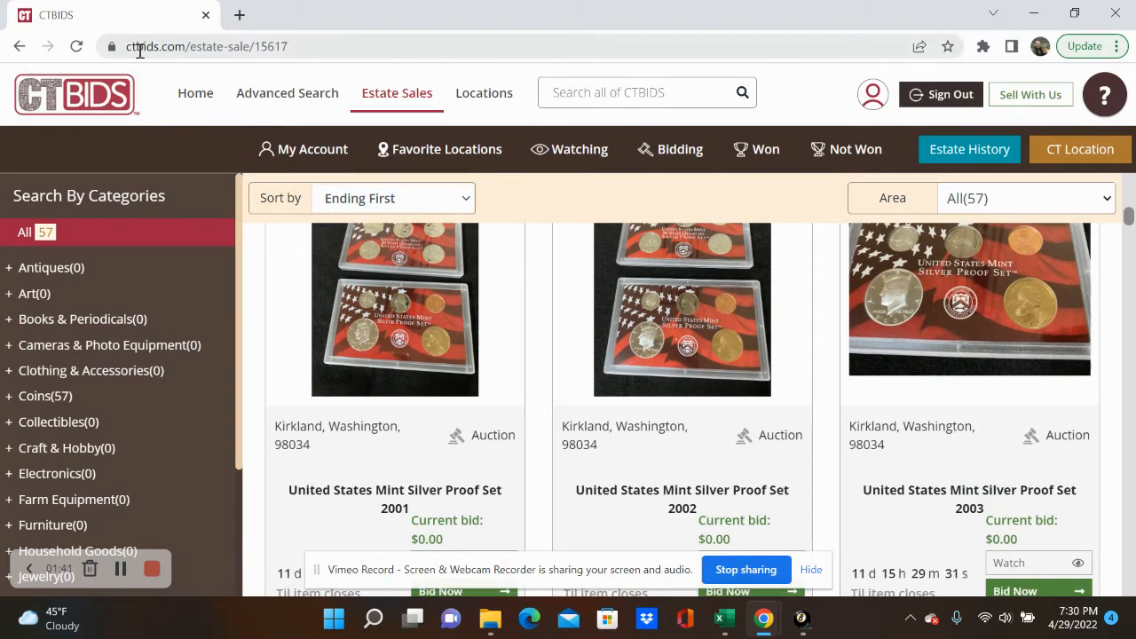
- Copy the public sale page's web address, ctbids.com/estate-sale/15617, into the EstateSales.NET listing's Sale Url field
click(342, 50)
key(ctrl+c)
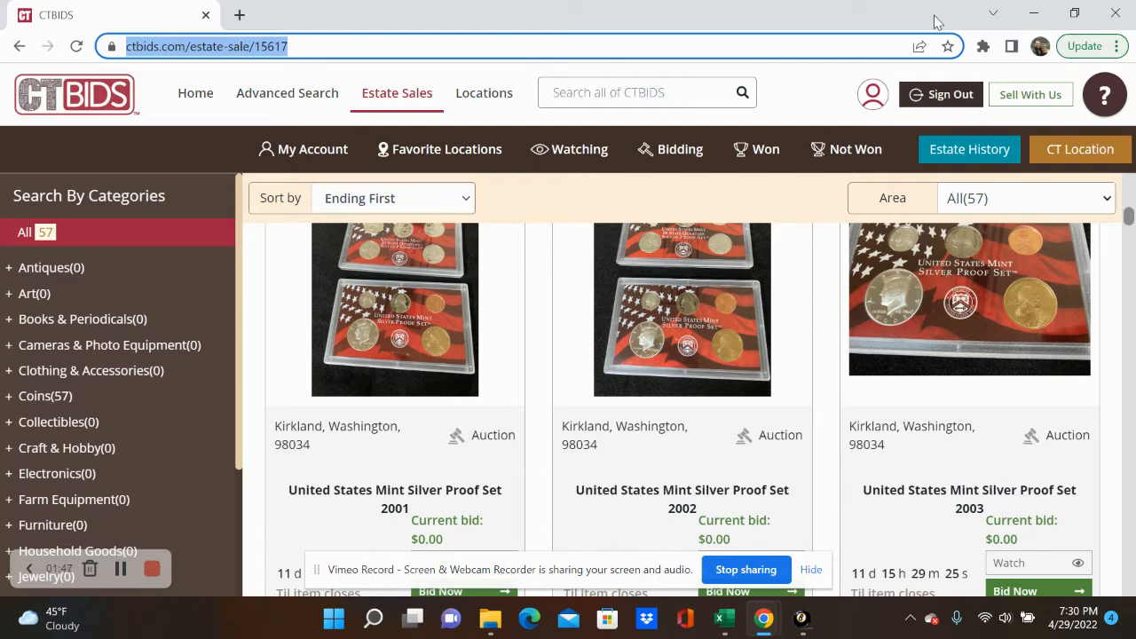
click(1032, 12)
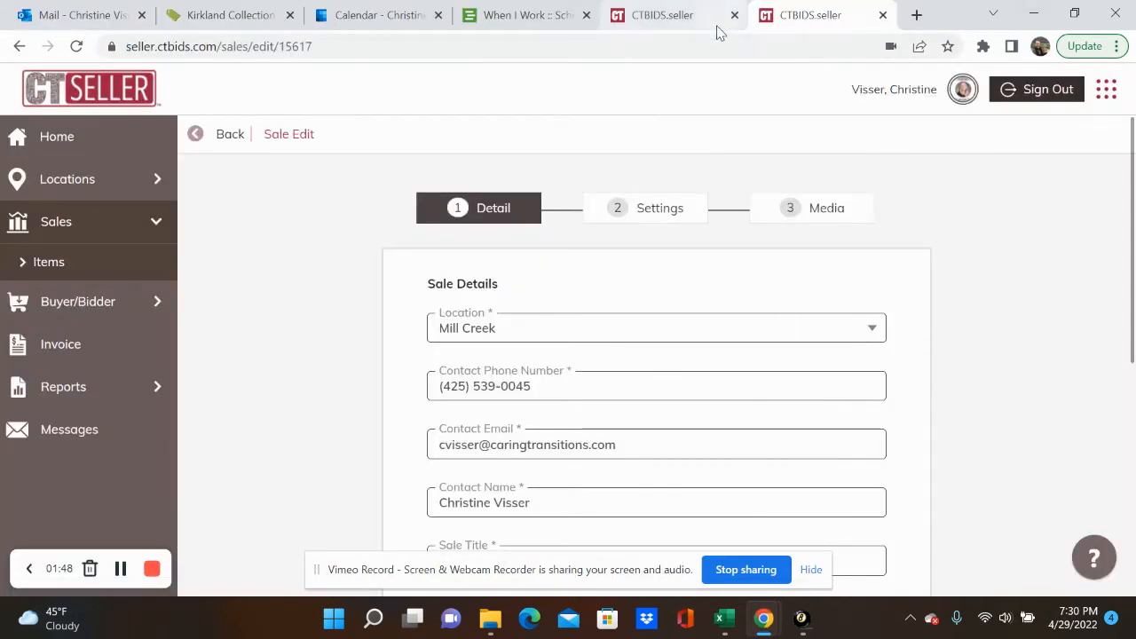
mouse_move(774, 630)
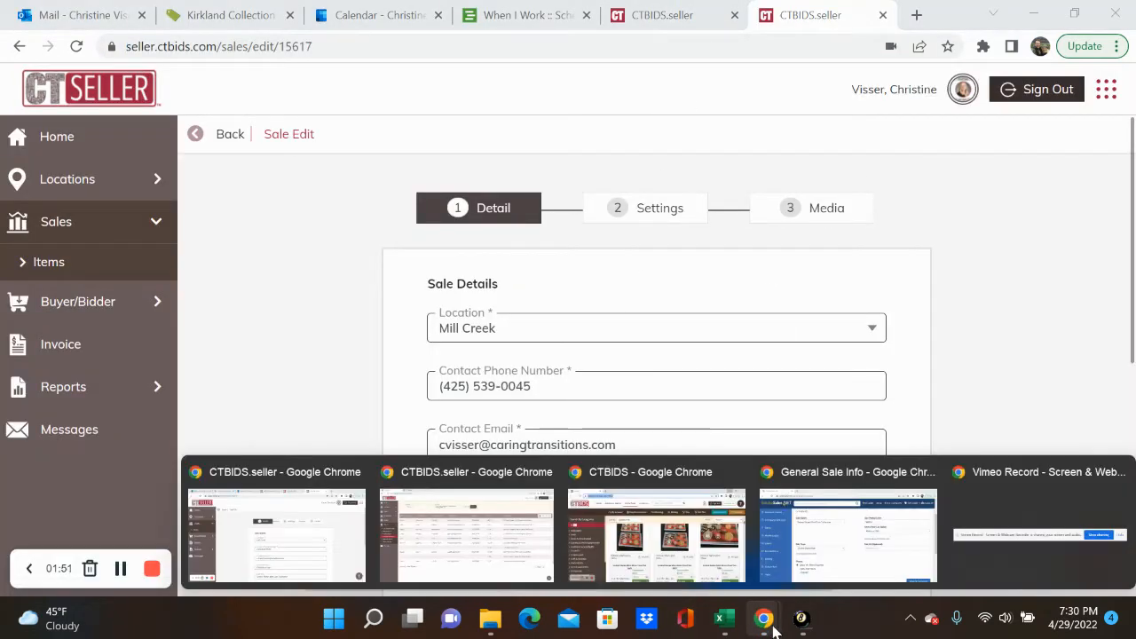
click(832, 559)
click(786, 378)
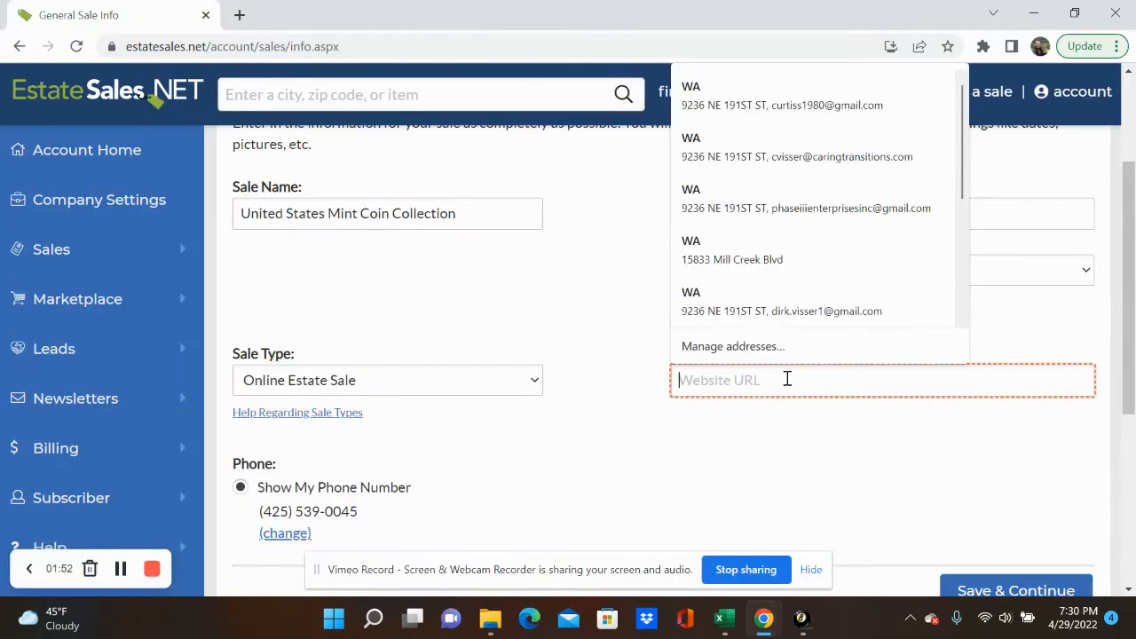
key(ctrl+v)
click(845, 463)
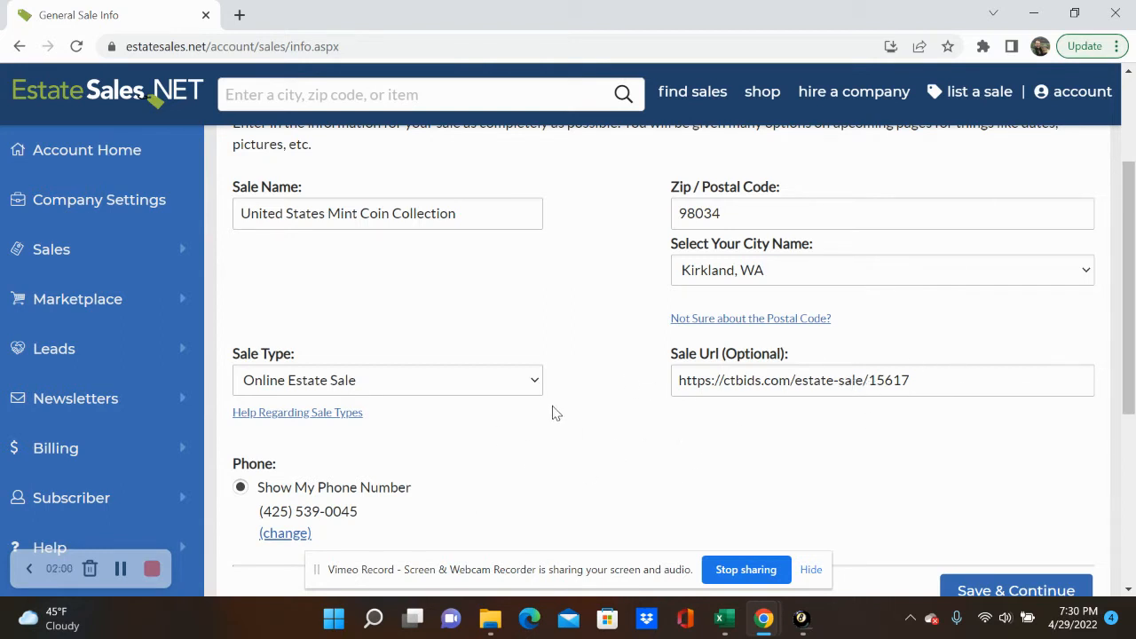
- Save the listing's general info and look through the Terms and Conditions, video and description fields of the sale details
scroll(667, 412, up, 1)
scroll(667, 412, down, 3)
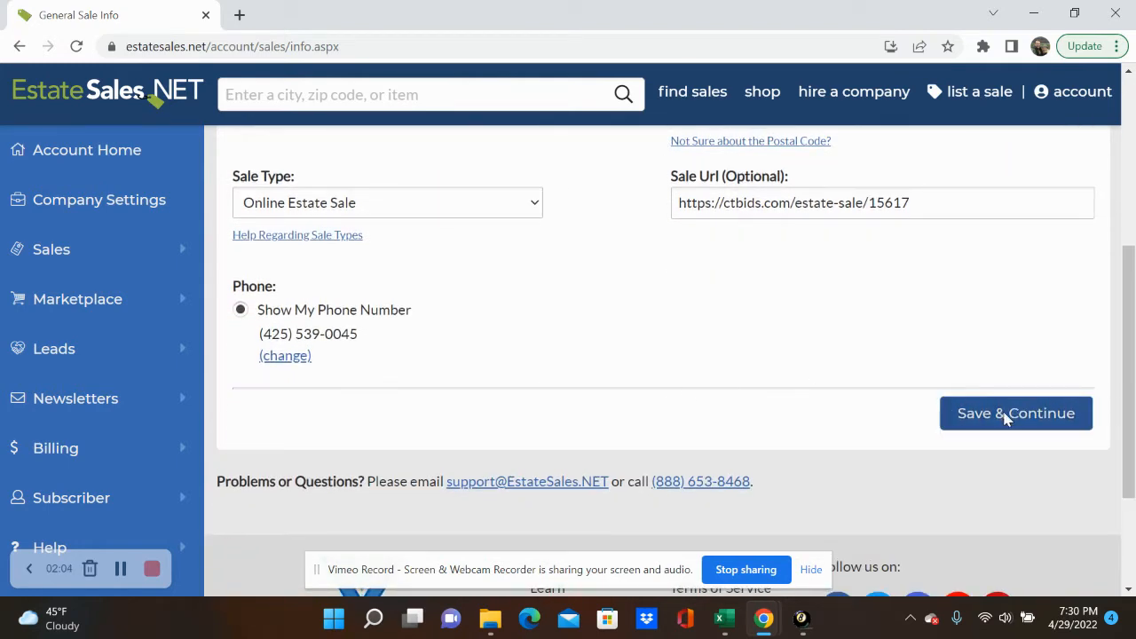
click(1003, 417)
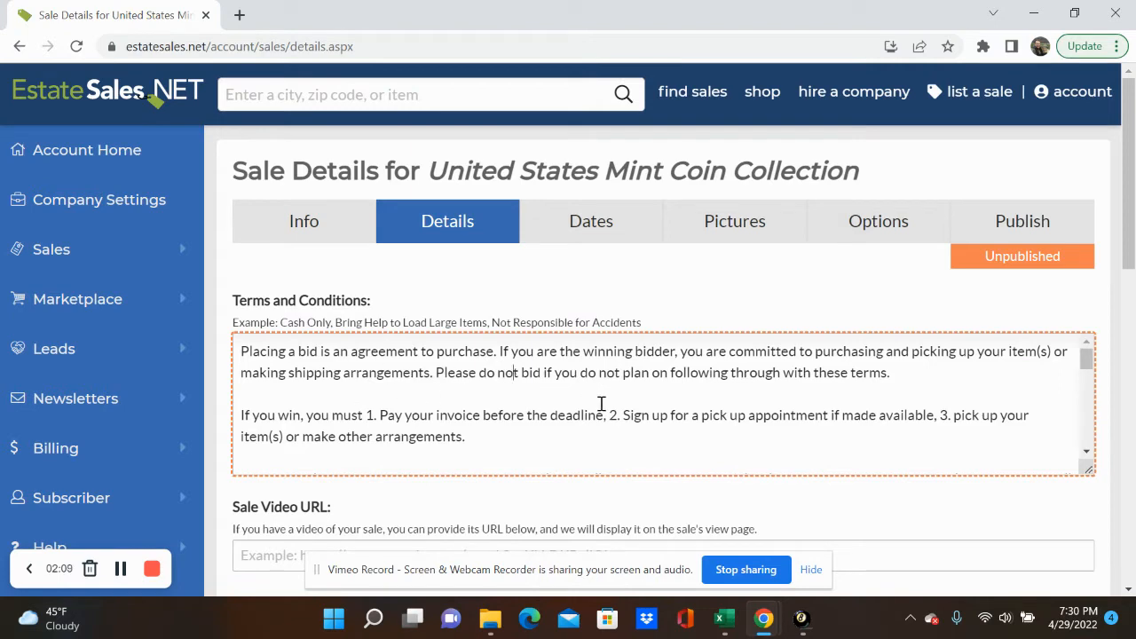
scroll(598, 401, down, 4)
scroll(557, 401, up, 4)
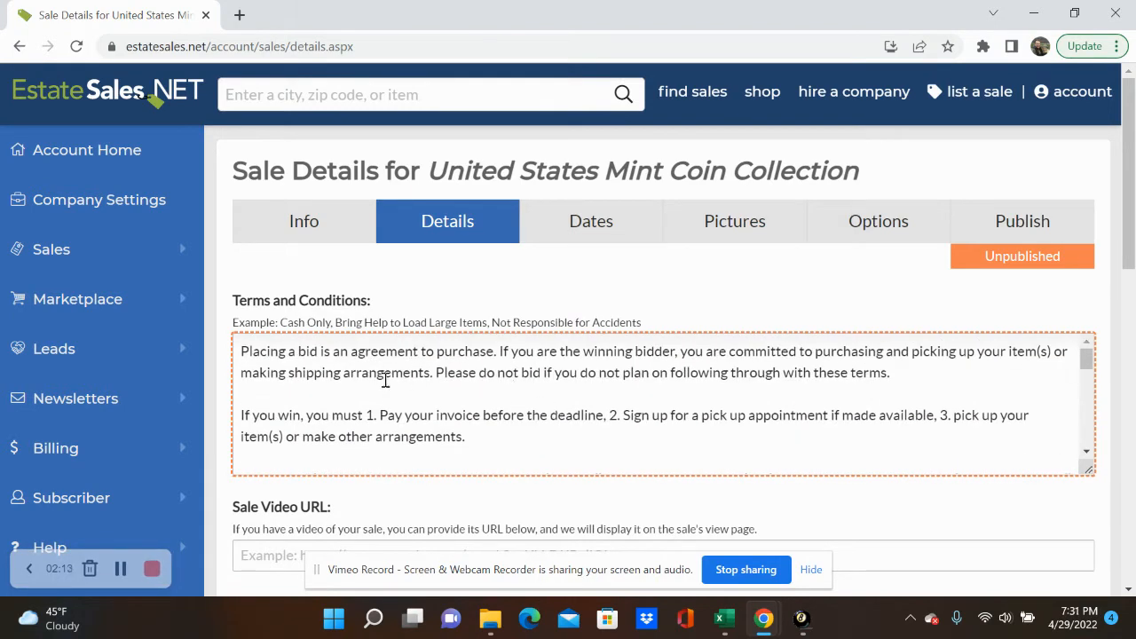
scroll(302, 352, down, 2)
scroll(227, 380, down, 2)
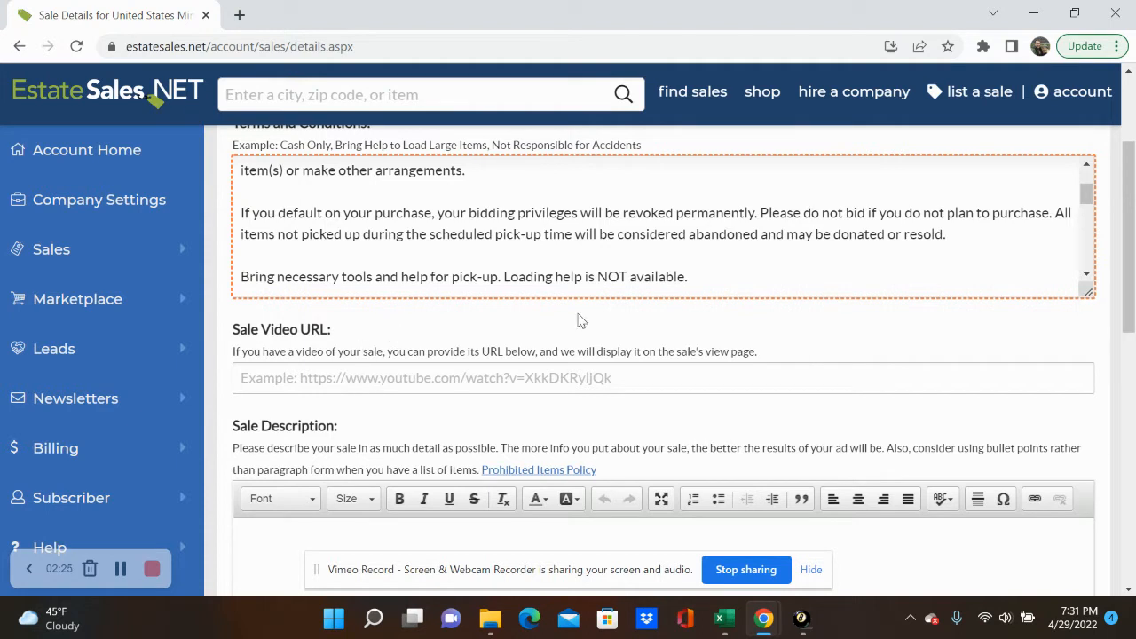
scroll(581, 320, down, 1)
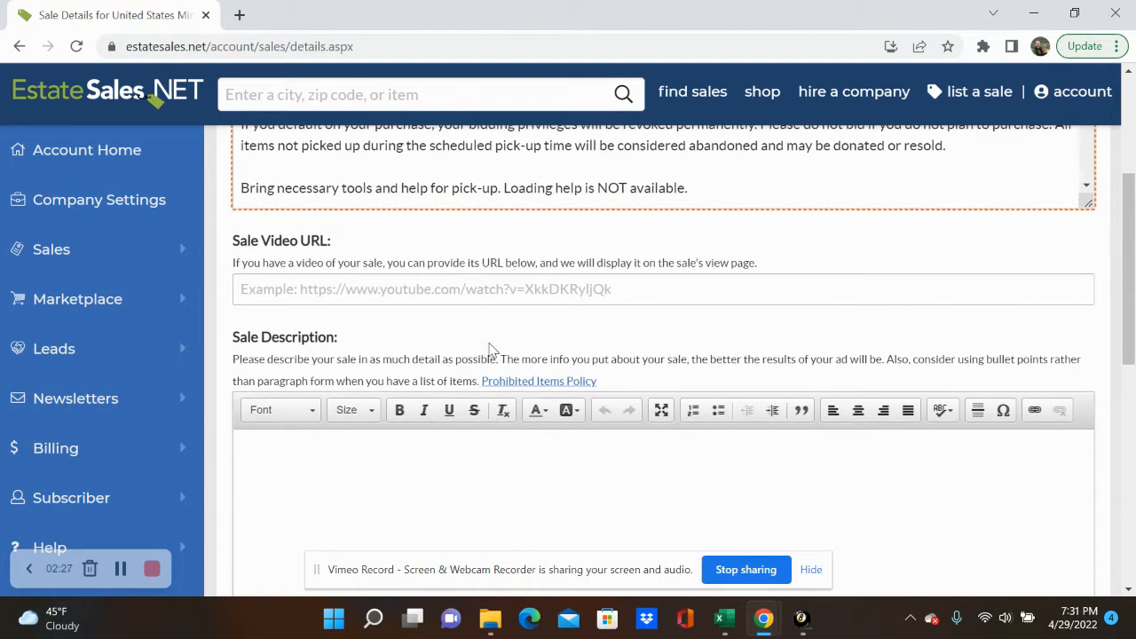
scroll(492, 350, down, 1)
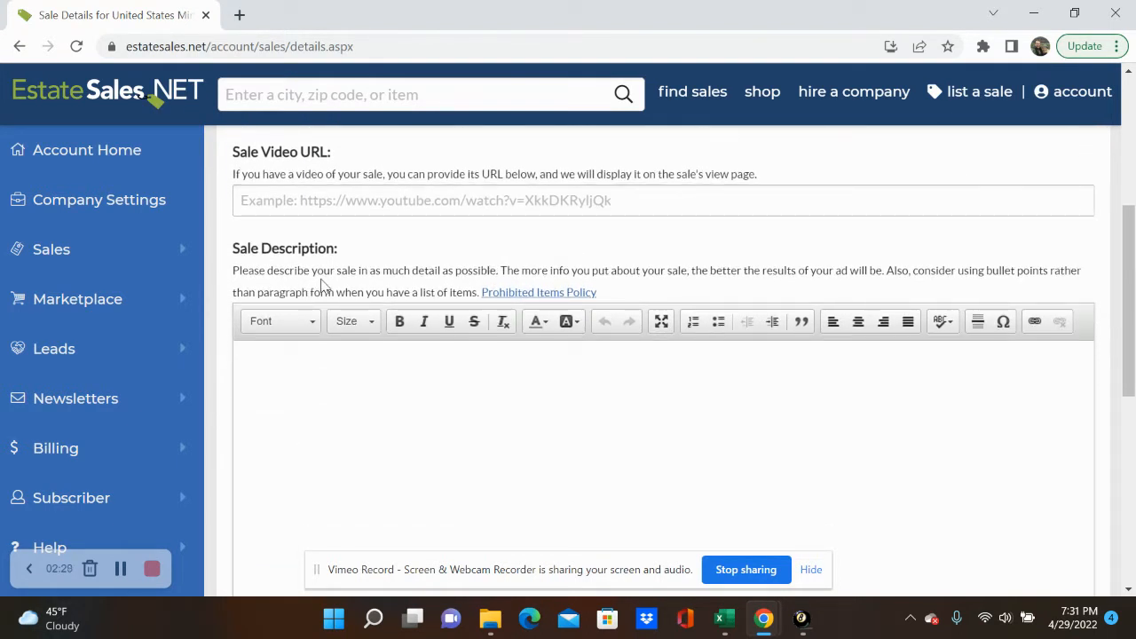
- Switch to the CTBIDS seller page and copy the Sale Provenance text from the sale's settings
key(alt+Tab)
click(652, 217)
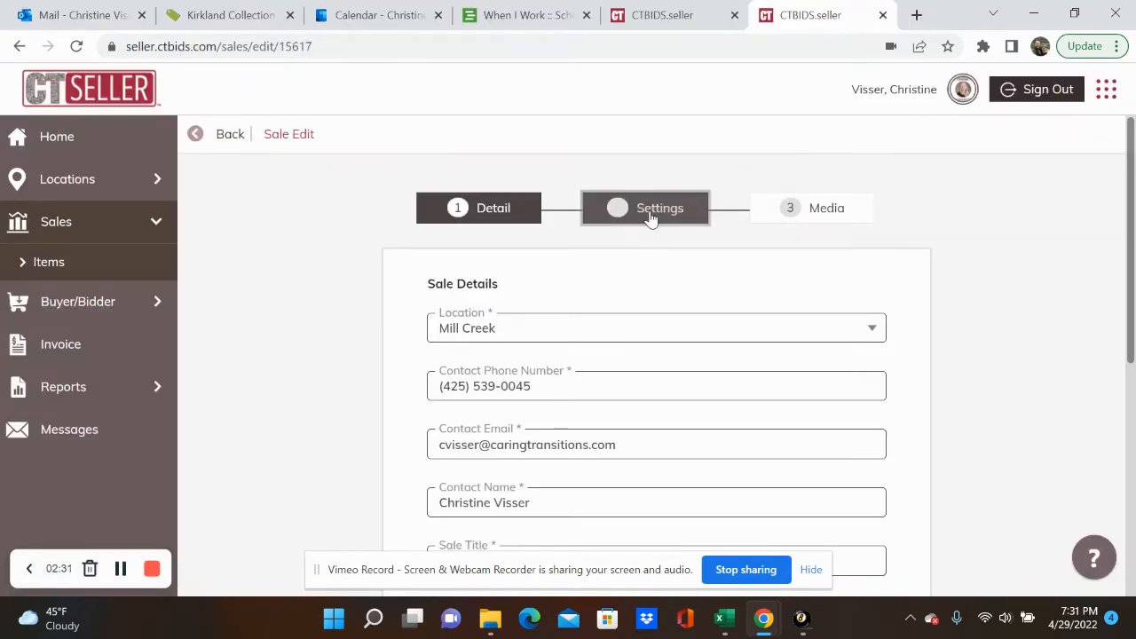
scroll(621, 332, down, 6)
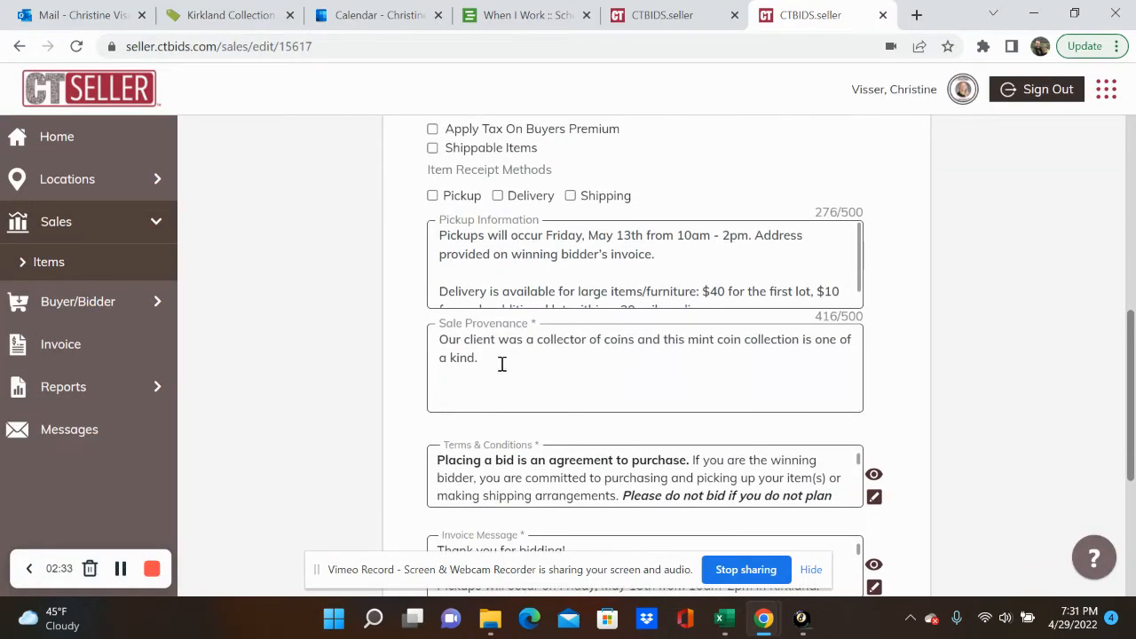
drag(500, 363, 376, 342)
key(ctrl+c)
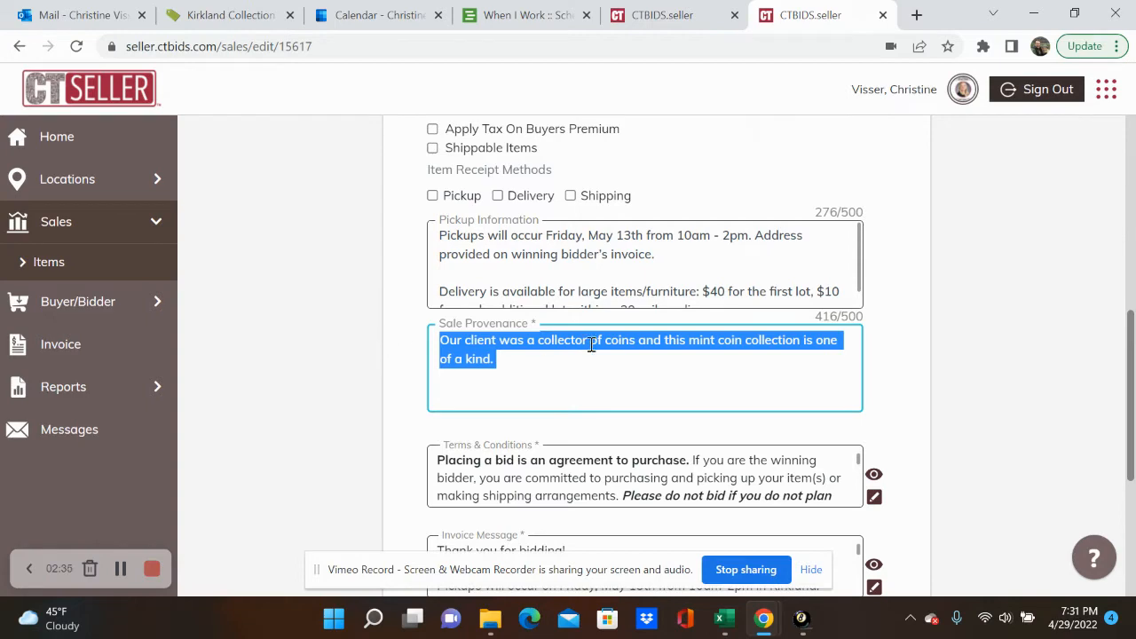
click(791, 346)
click(664, 16)
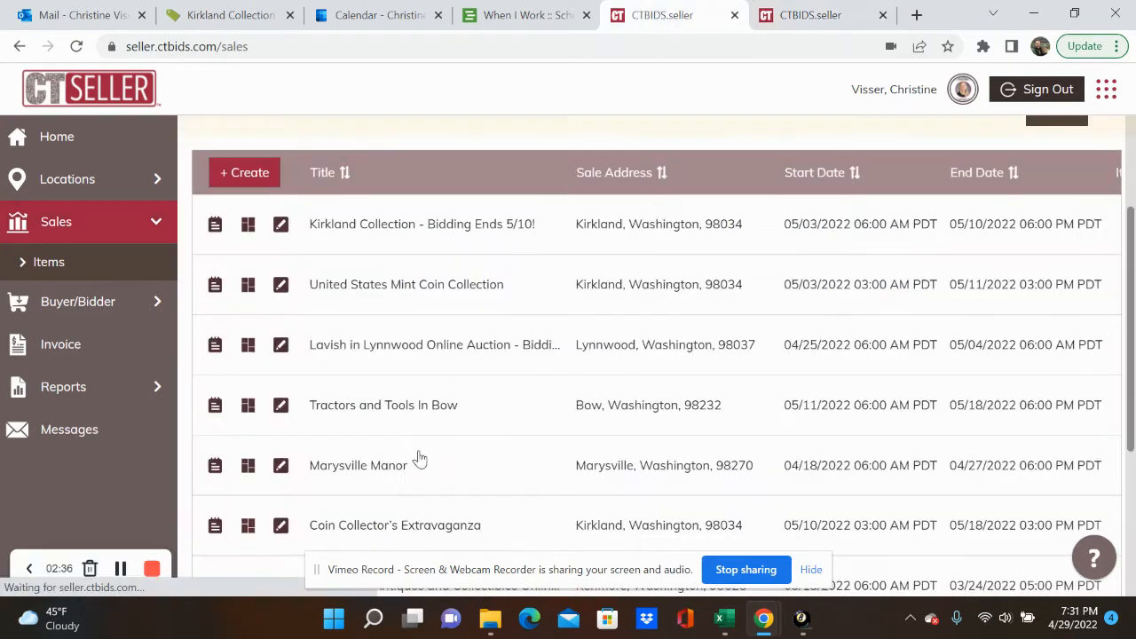
click(781, 15)
- Paste the copied provenance text into the EstateSales.NET listing's Sale Description, and save the sale details
key(alt+Tab)
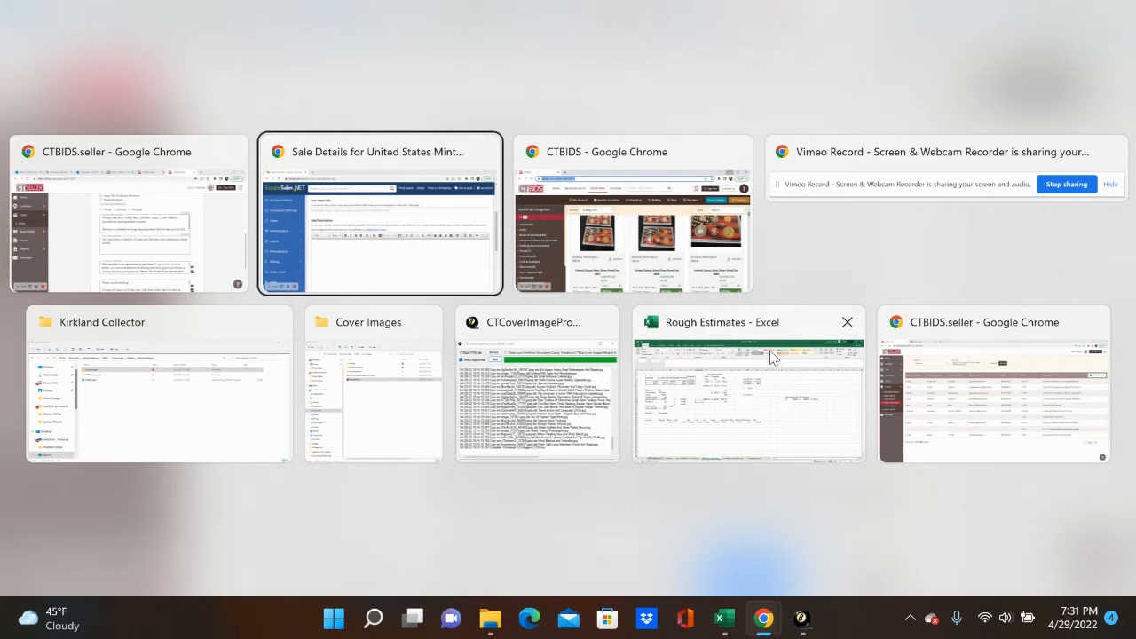
click(381, 214)
click(400, 411)
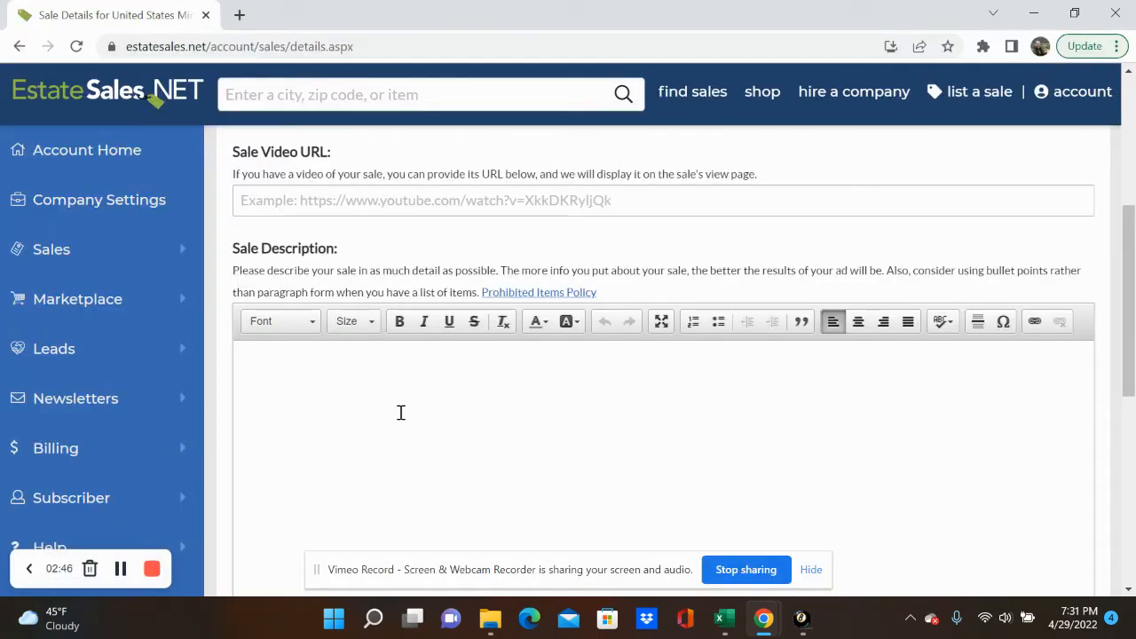
key(ctrl+v)
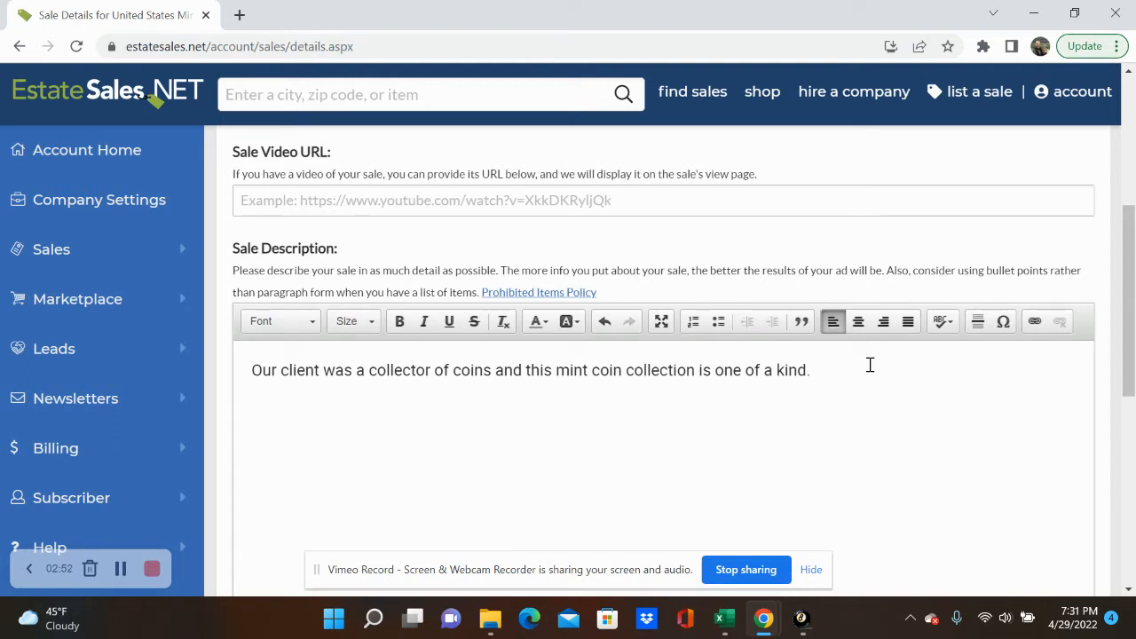
scroll(870, 364, down, 6)
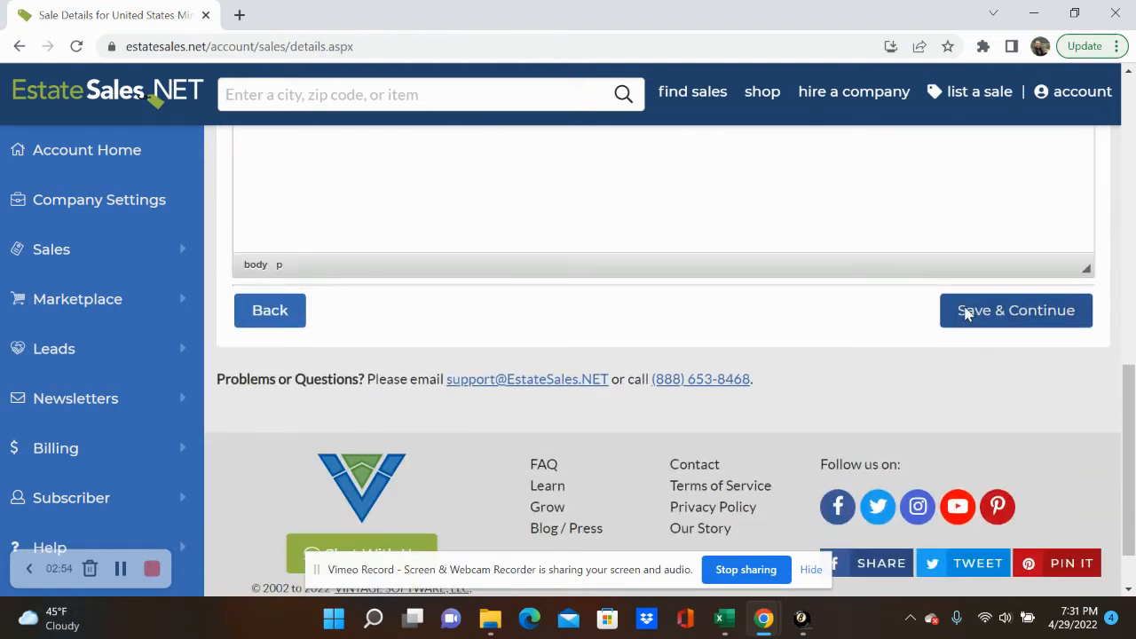
click(966, 314)
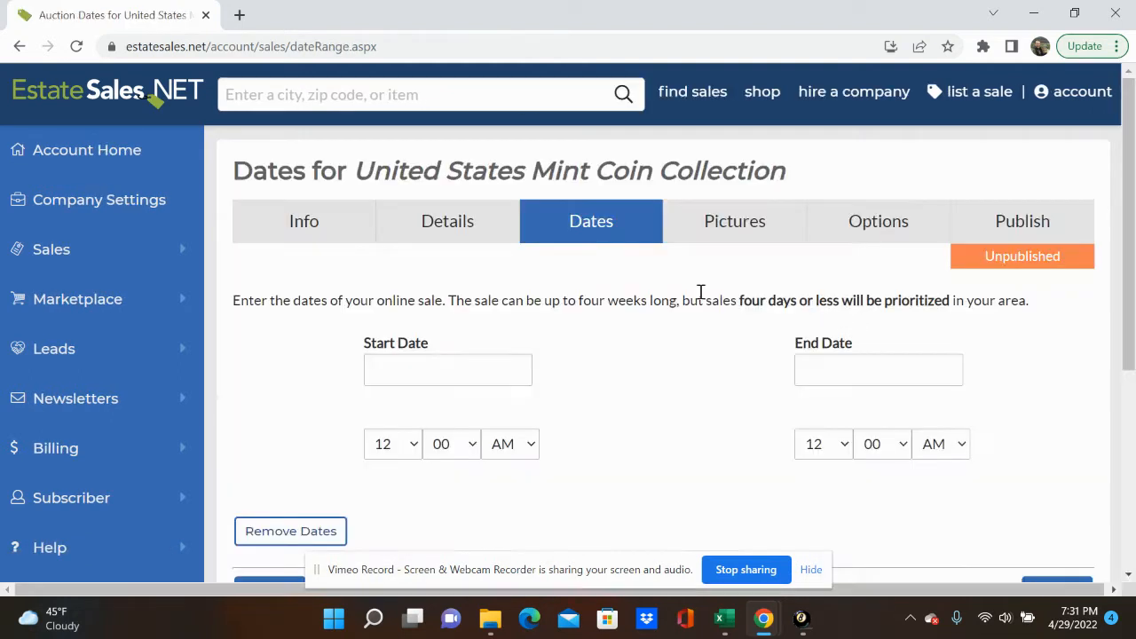
- Look up the sale's start time in the CTBIDS seller settings and set the listing's start to 05/03/2022 at 6:00 AM
click(468, 367)
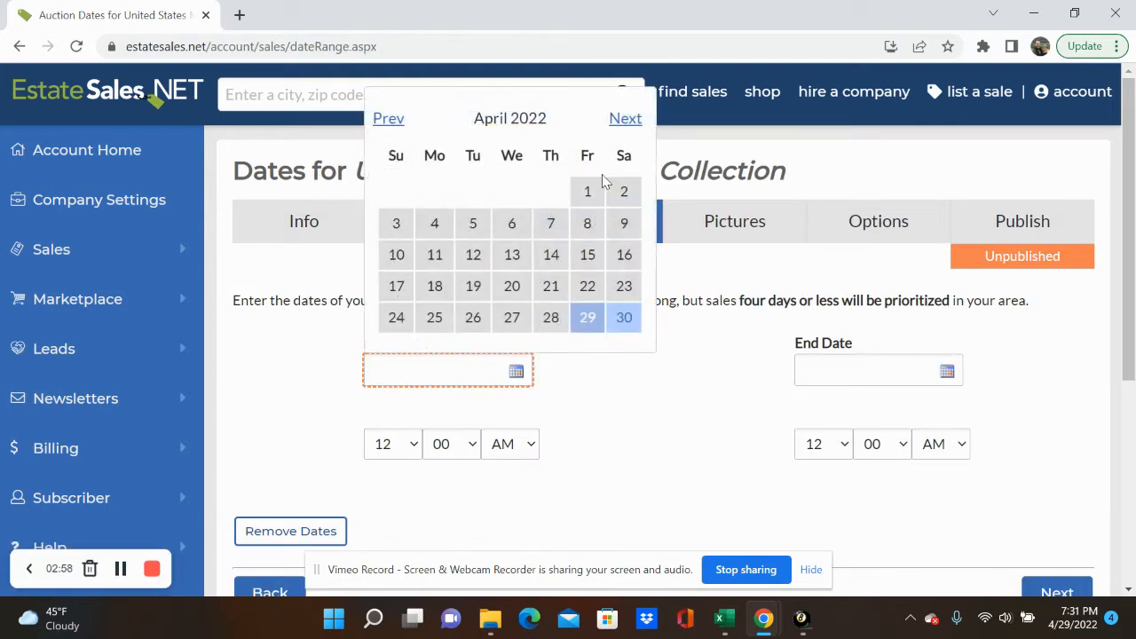
click(625, 118)
click(650, 381)
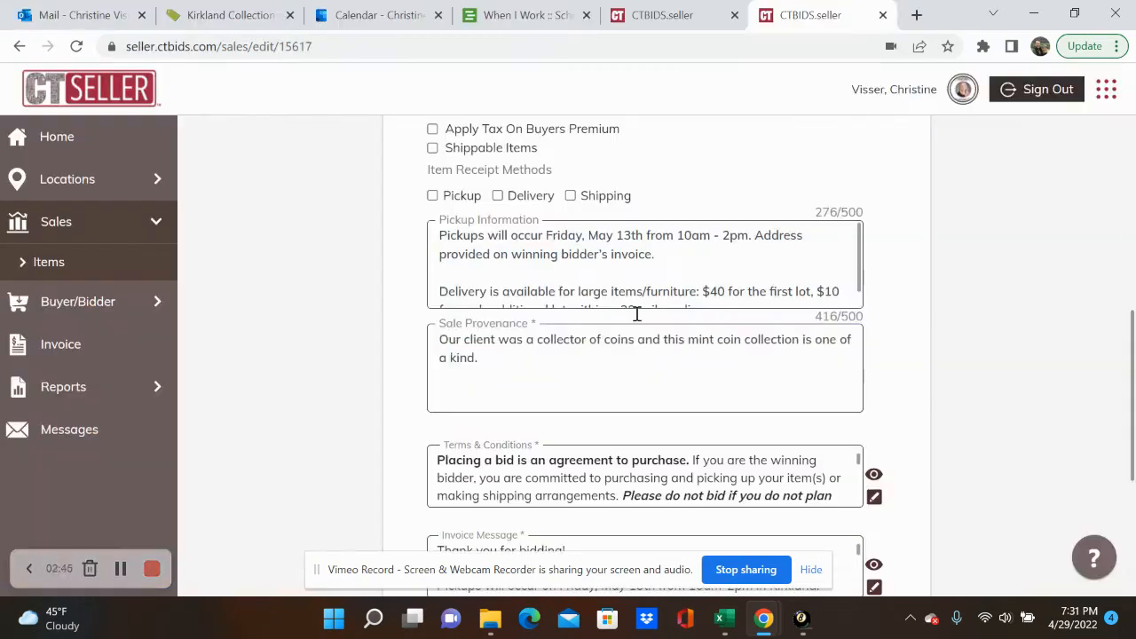
scroll(482, 328, up, 5)
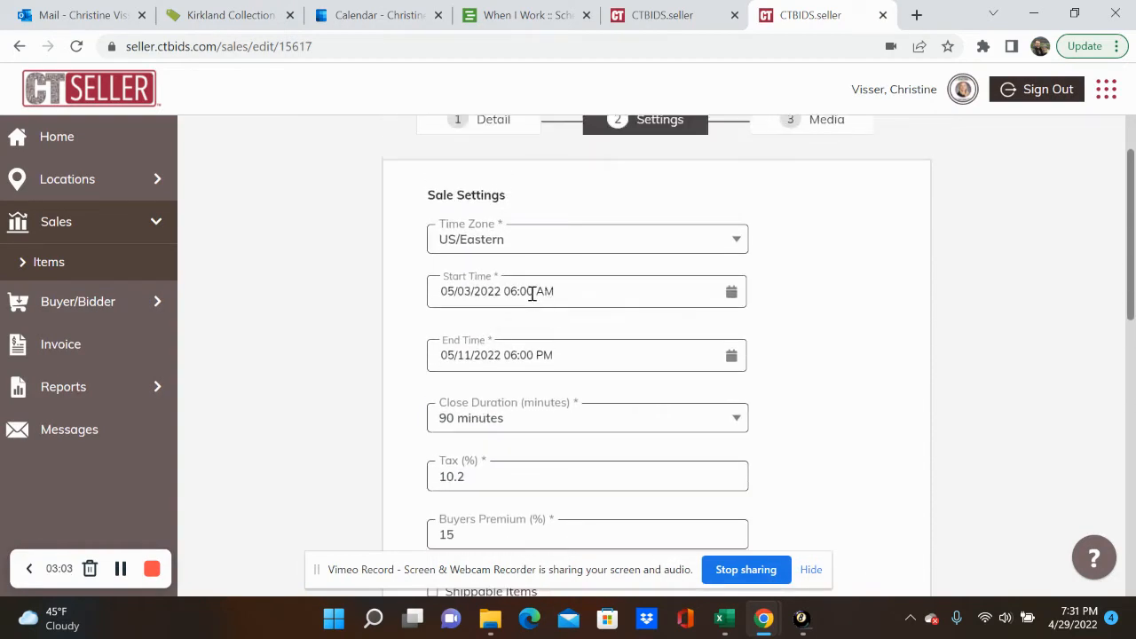
key(alt+Tab)
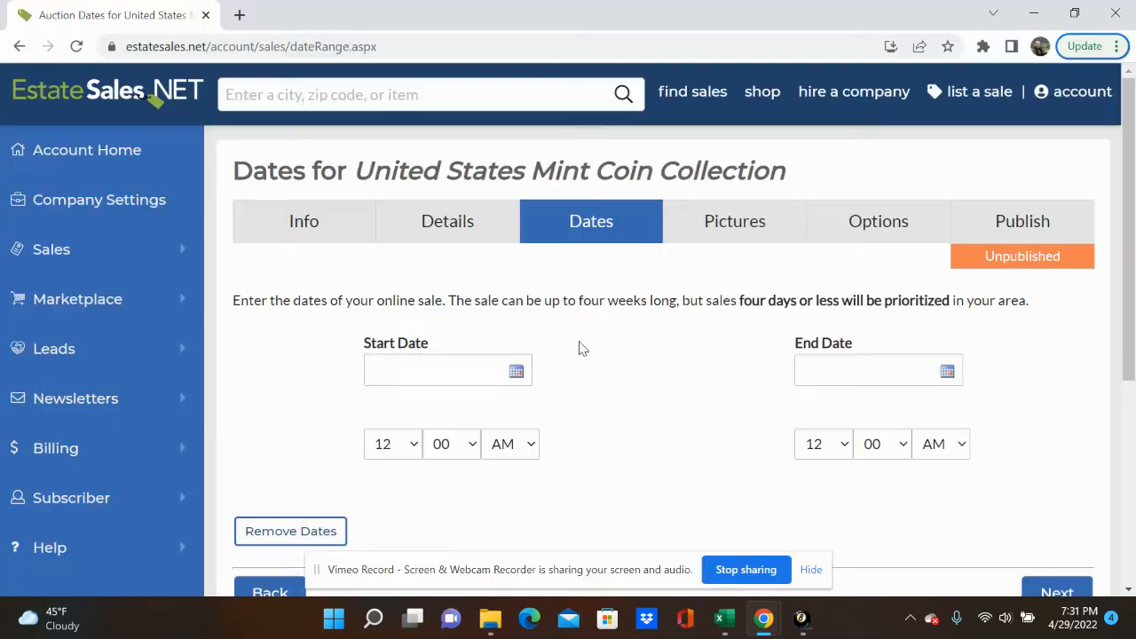
click(527, 374)
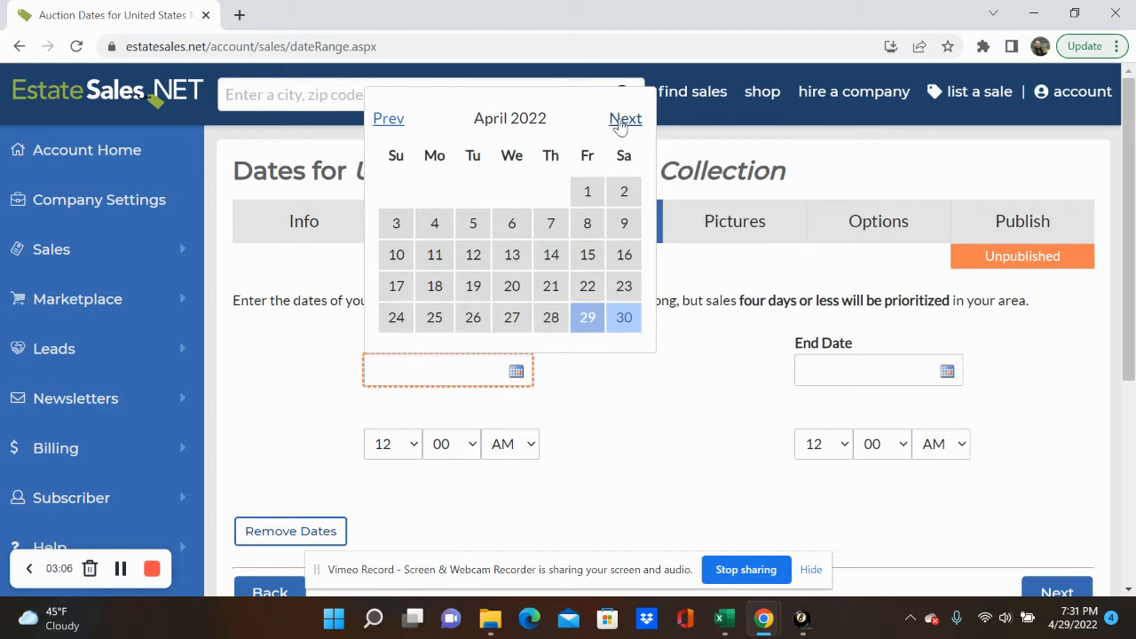
click(624, 118)
click(478, 204)
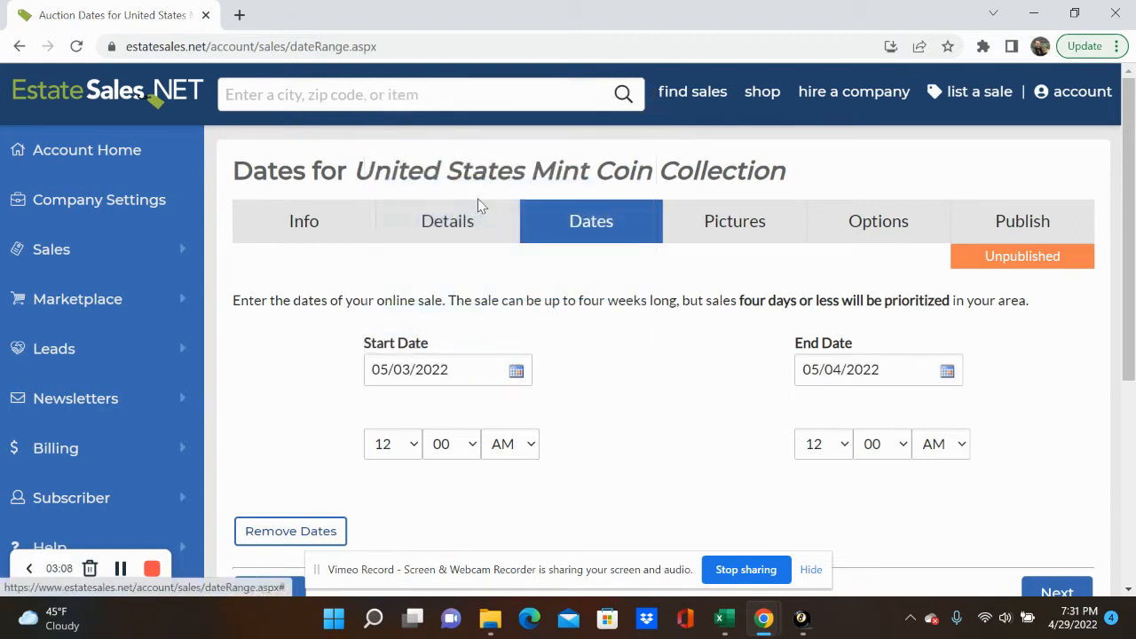
click(408, 444)
click(411, 331)
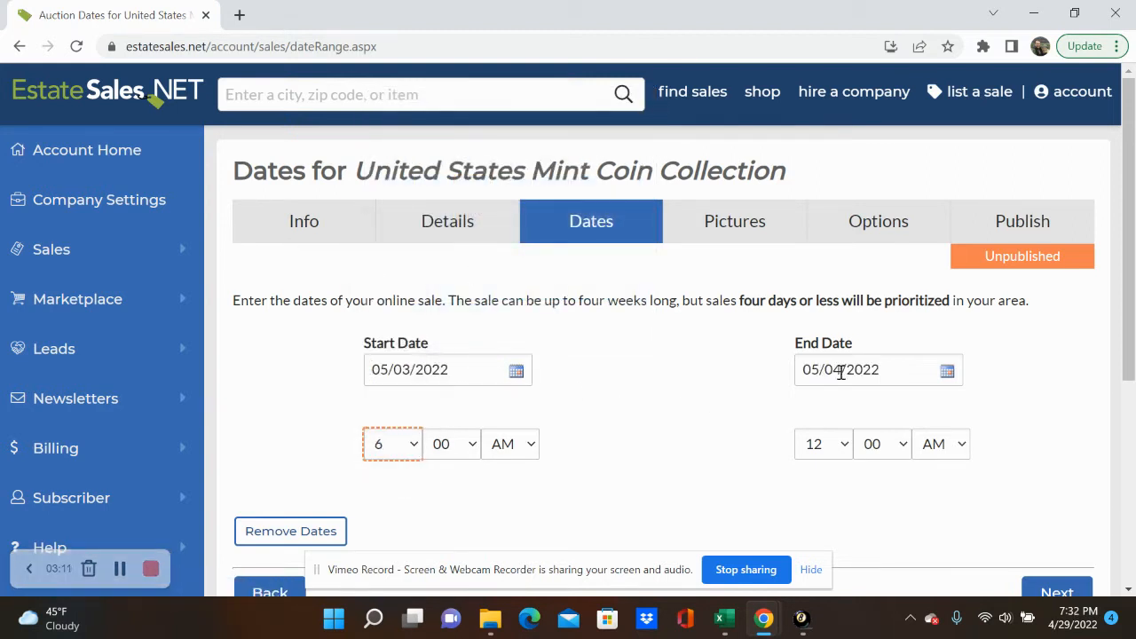
- Set the listing's end date to 05/10/2022 and its end time to 6:00 PM
click(882, 371)
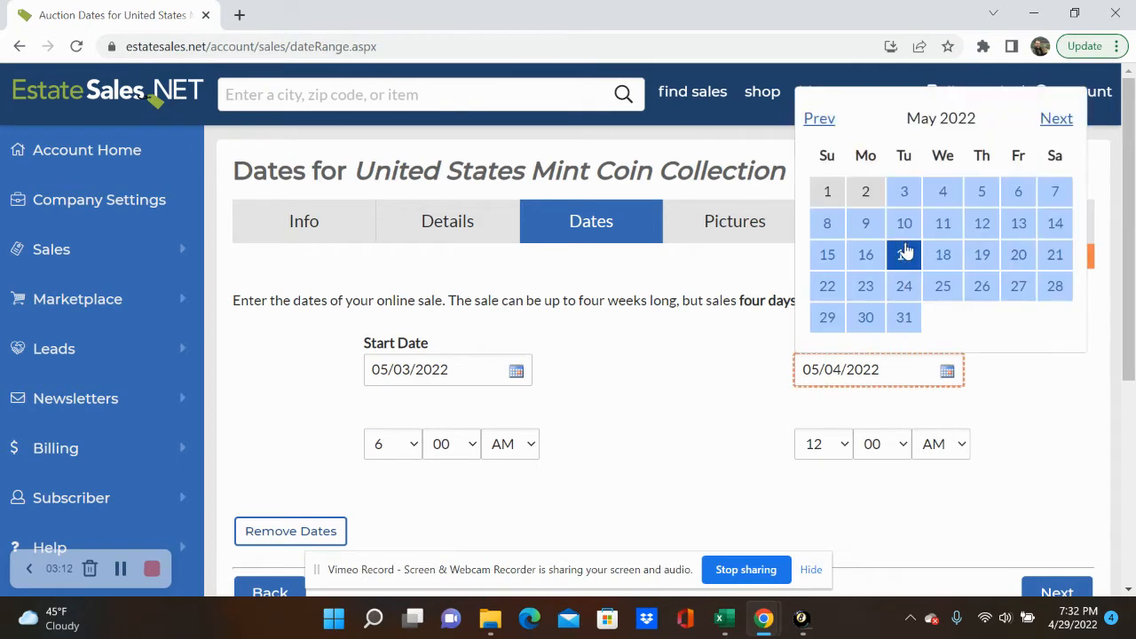
click(905, 251)
click(825, 446)
click(825, 329)
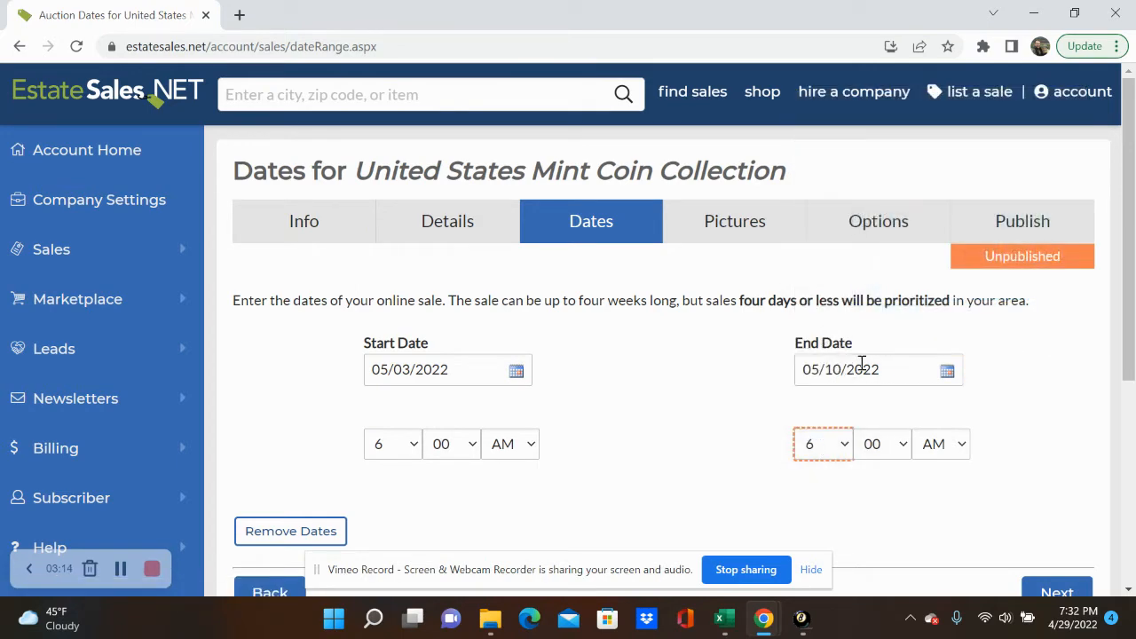
click(957, 447)
click(948, 485)
- Recheck the end time in the CTBIDS seller settings and correct the listing's end date to 05/11/2022
key(alt+Tab)
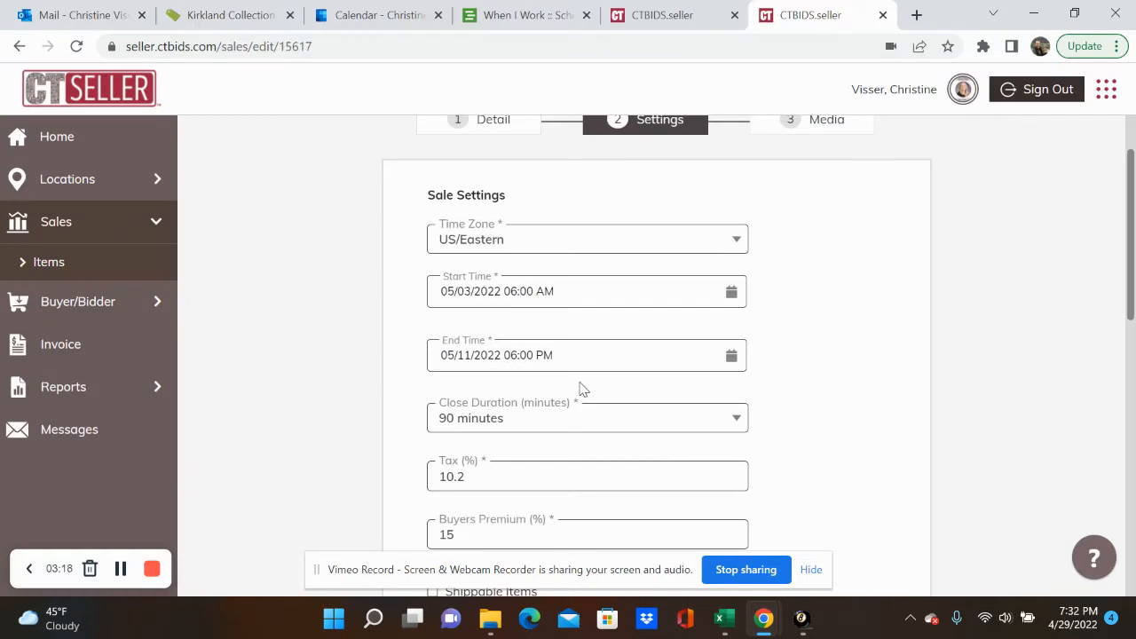
key(alt+Tab)
click(905, 373)
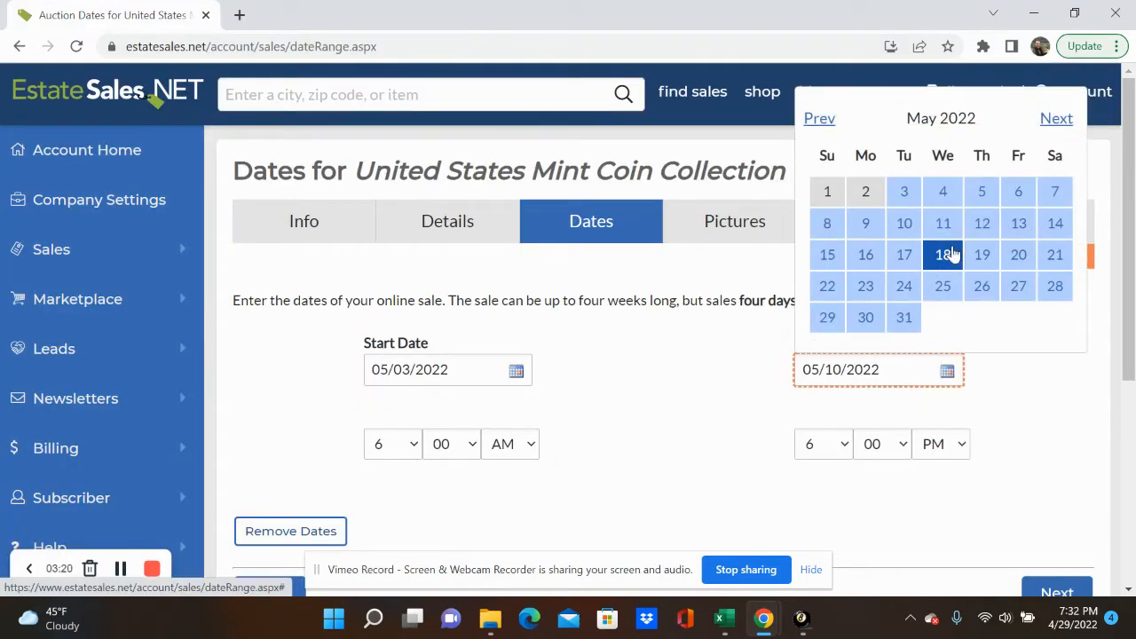
click(943, 223)
- Switch to the CTBIDS seller settings, change the sale's time zone to US/Pacific, and save the sale update
key(alt+Tab)
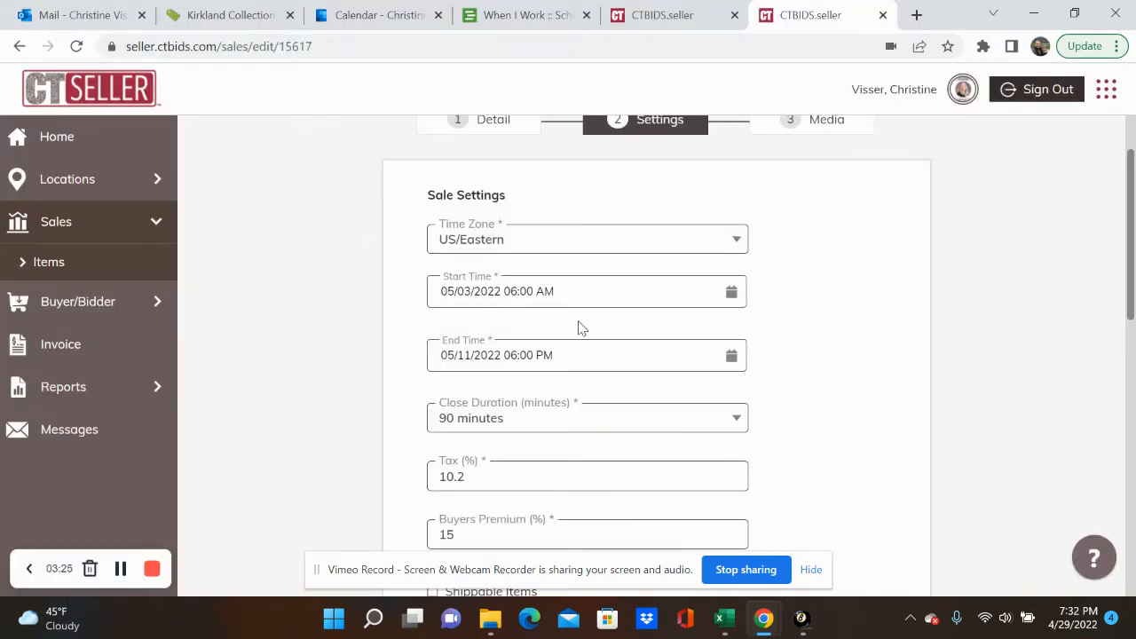
click(532, 239)
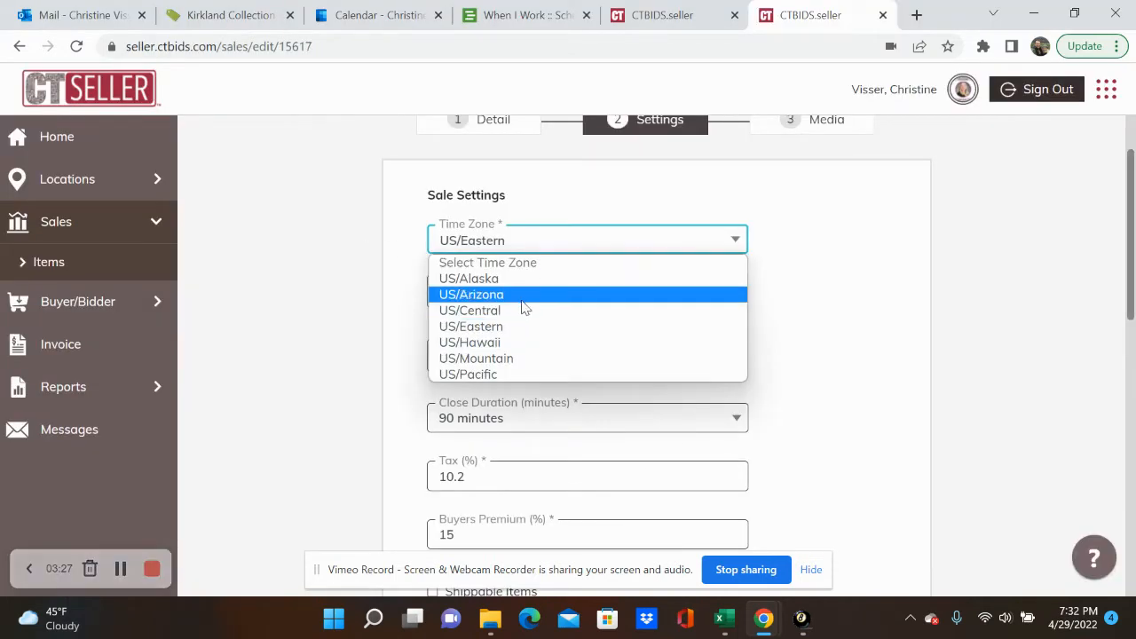
click(532, 373)
click(597, 354)
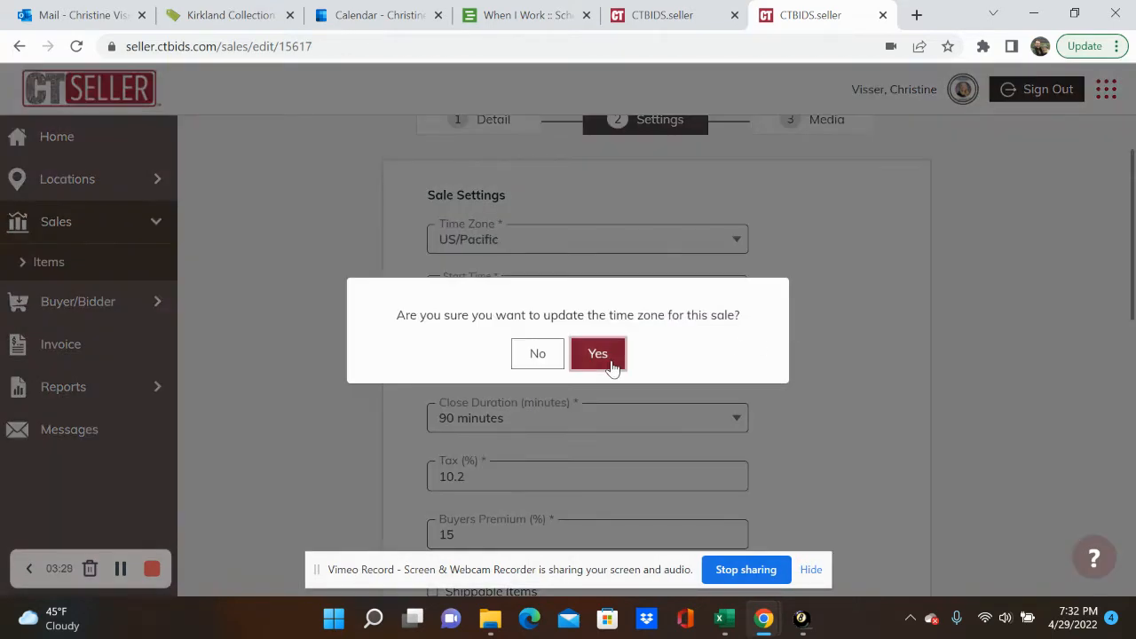
scroll(860, 348, down, 1)
scroll(652, 460, down, 4)
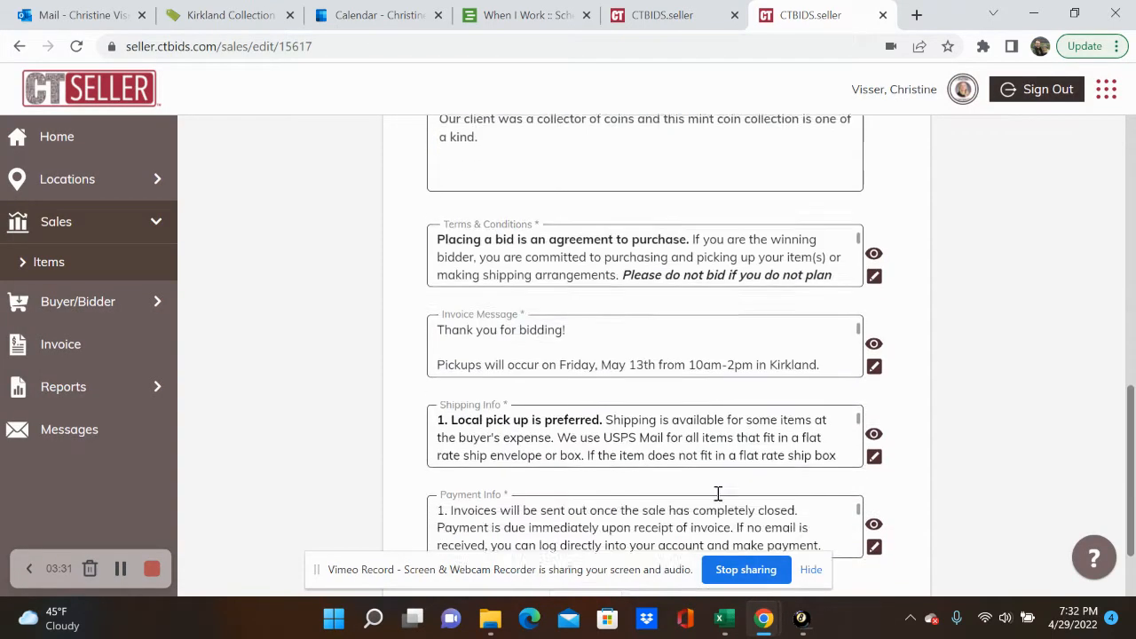
scroll(780, 500, down, 1)
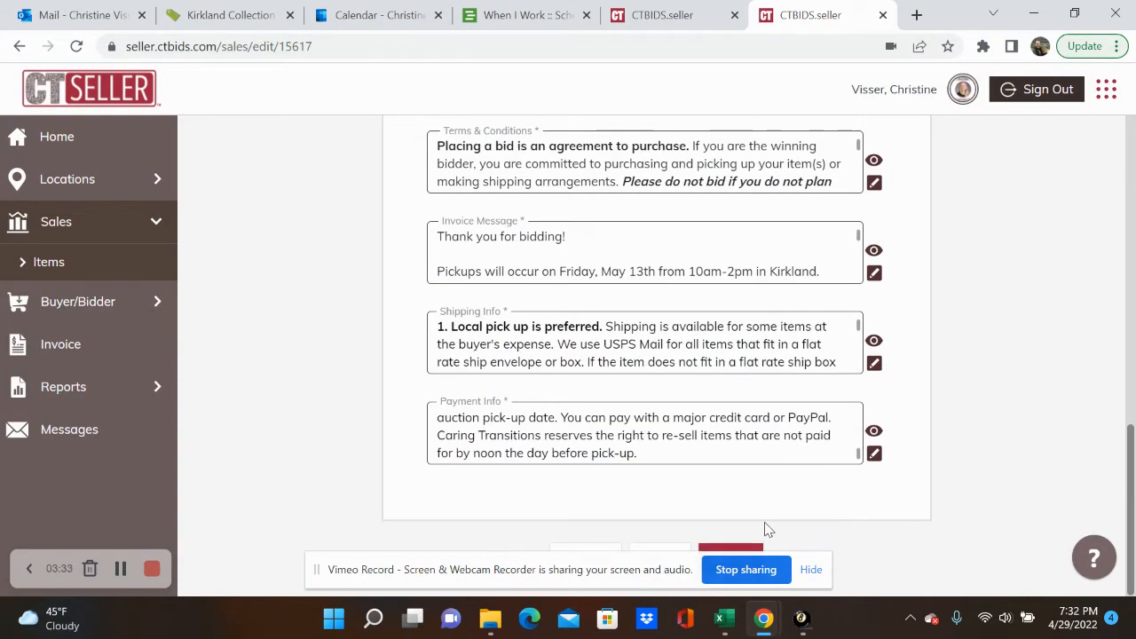
click(750, 550)
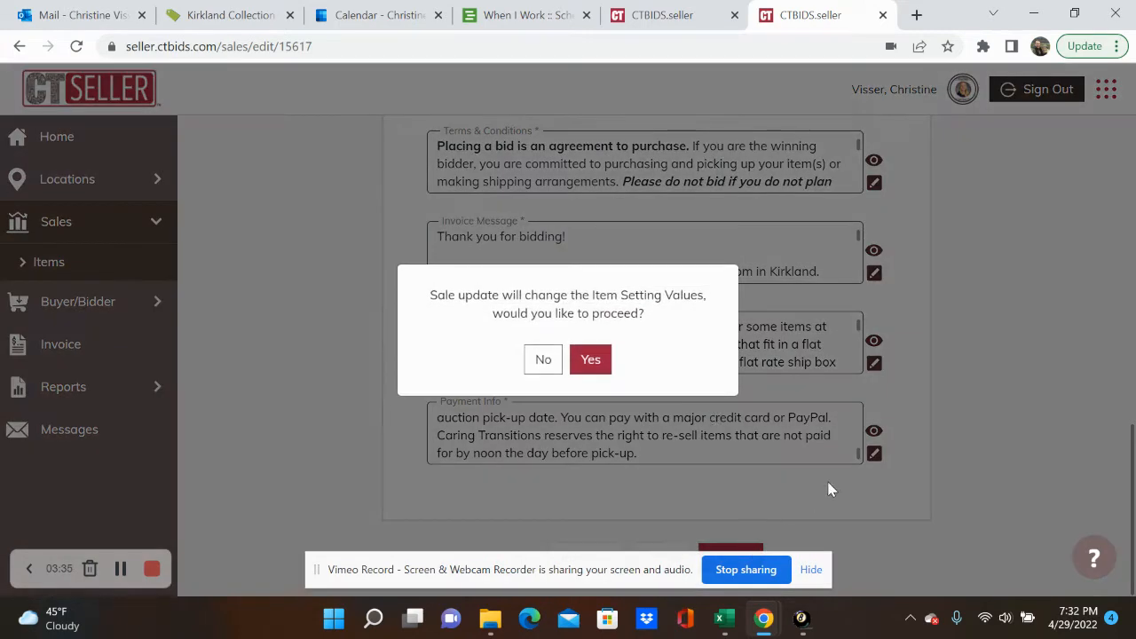
click(591, 364)
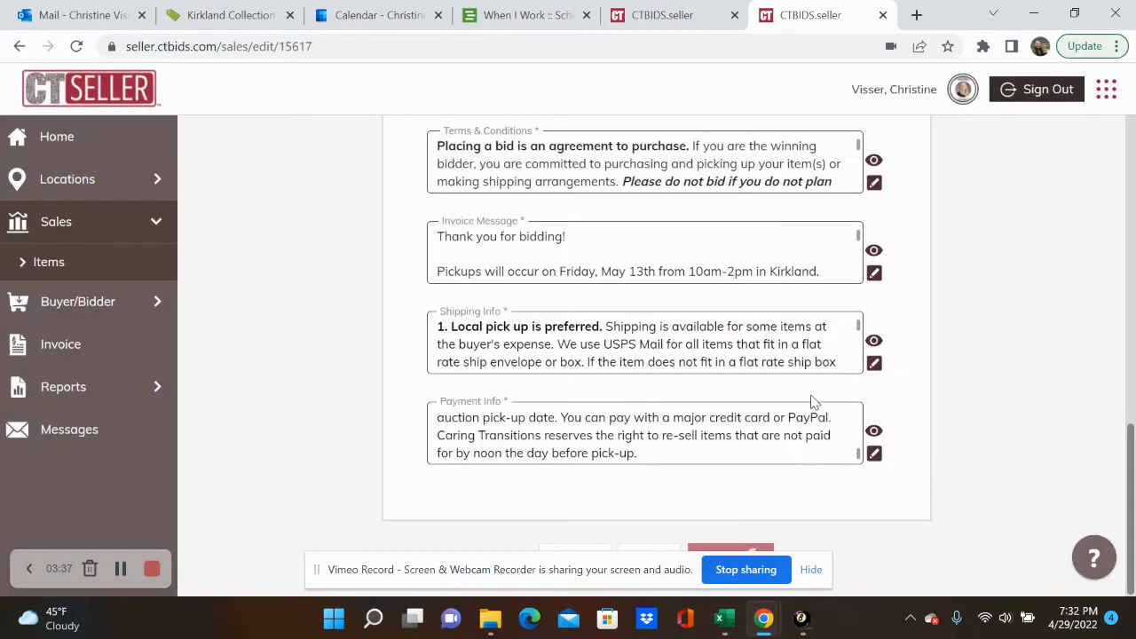
- Set the CTBIDS sale's start time to 05/03/2022 06:00 AM
scroll(811, 400, up, 6)
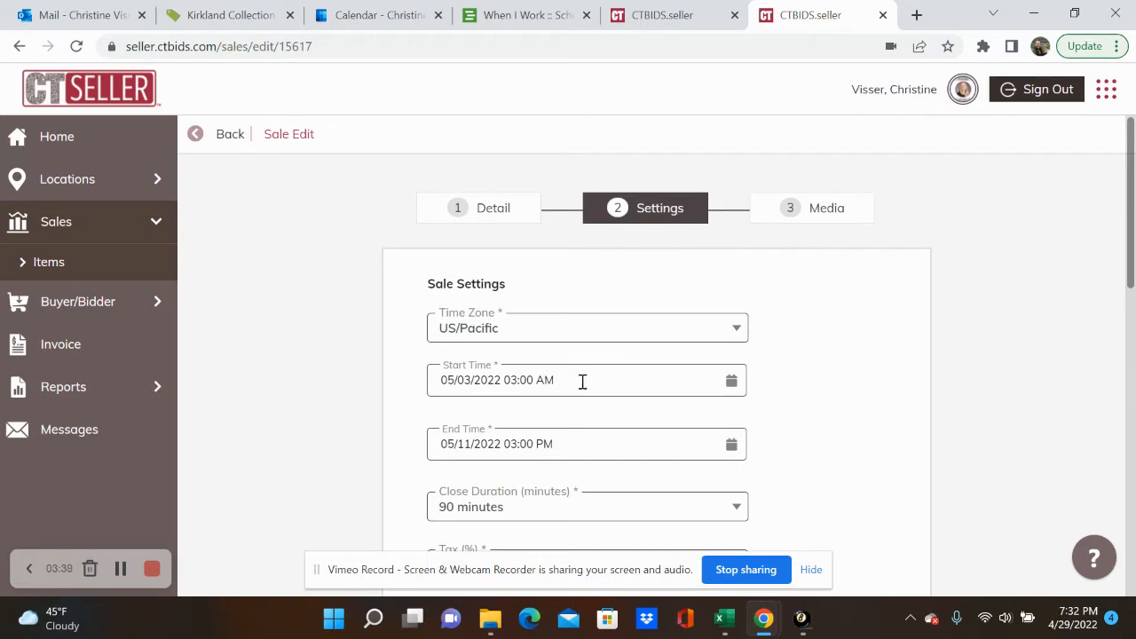
click(608, 379)
scroll(762, 339, down, 2)
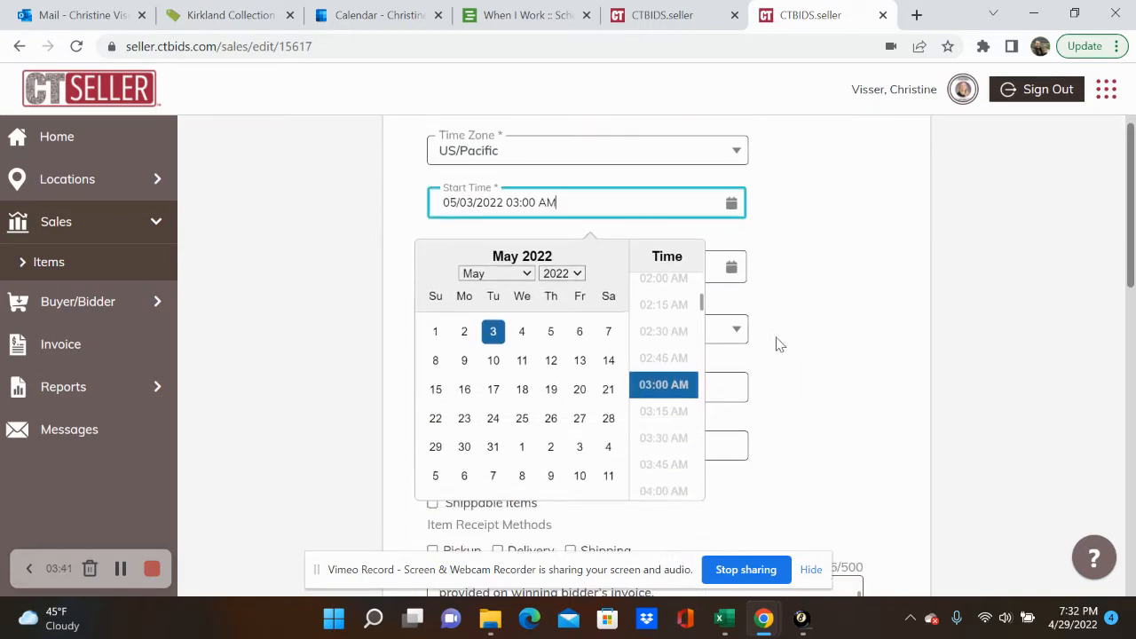
scroll(684, 399, down, 2)
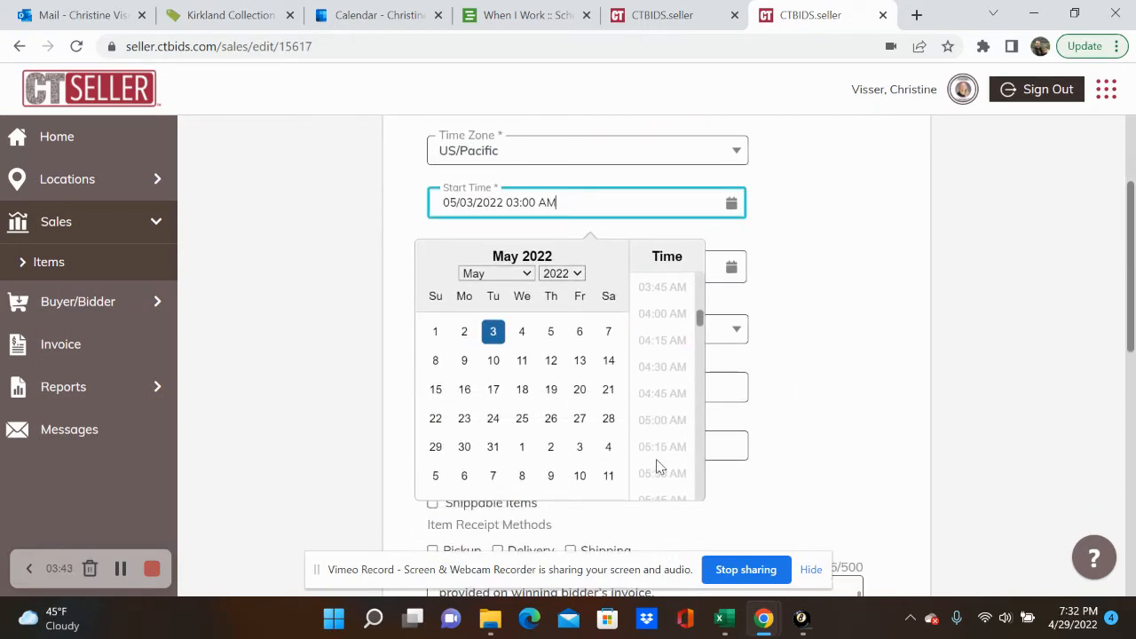
scroll(659, 467, down, 1)
click(491, 336)
scroll(663, 391, down, 1)
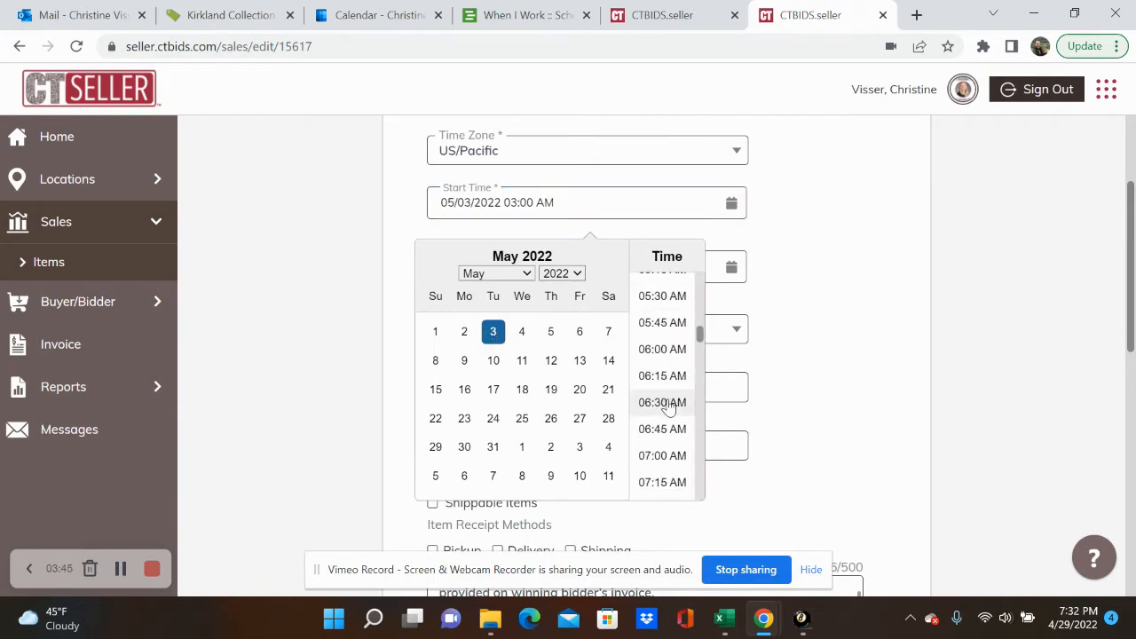
click(659, 350)
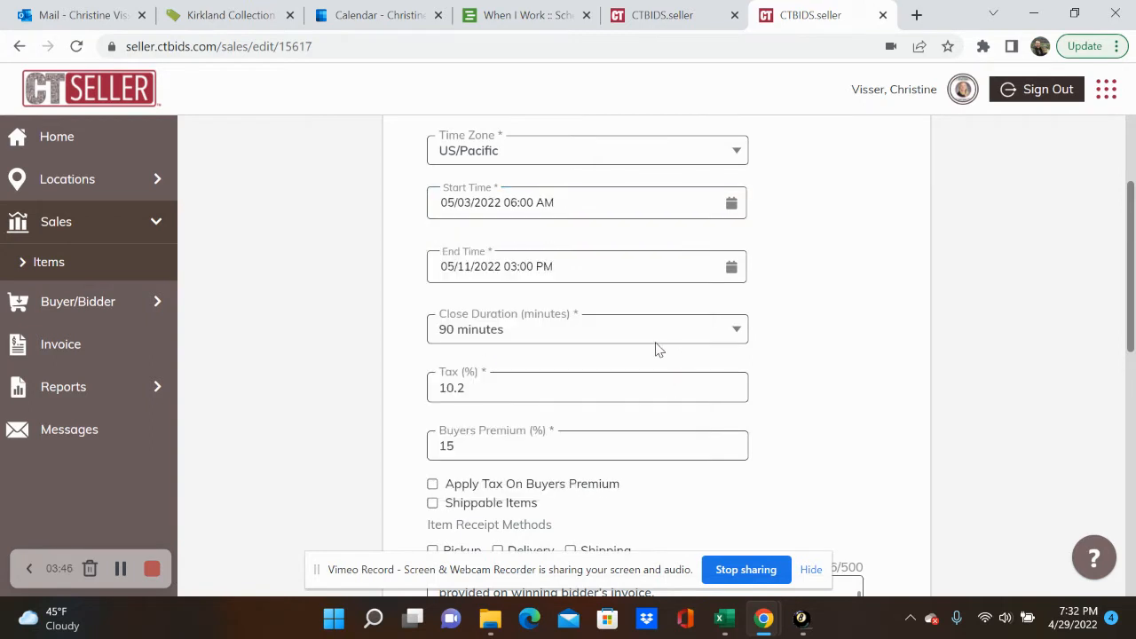
- Set the CTBIDS sale's end time to 05/11/2022 06:00 PM
click(585, 277)
scroll(673, 479, down, 1)
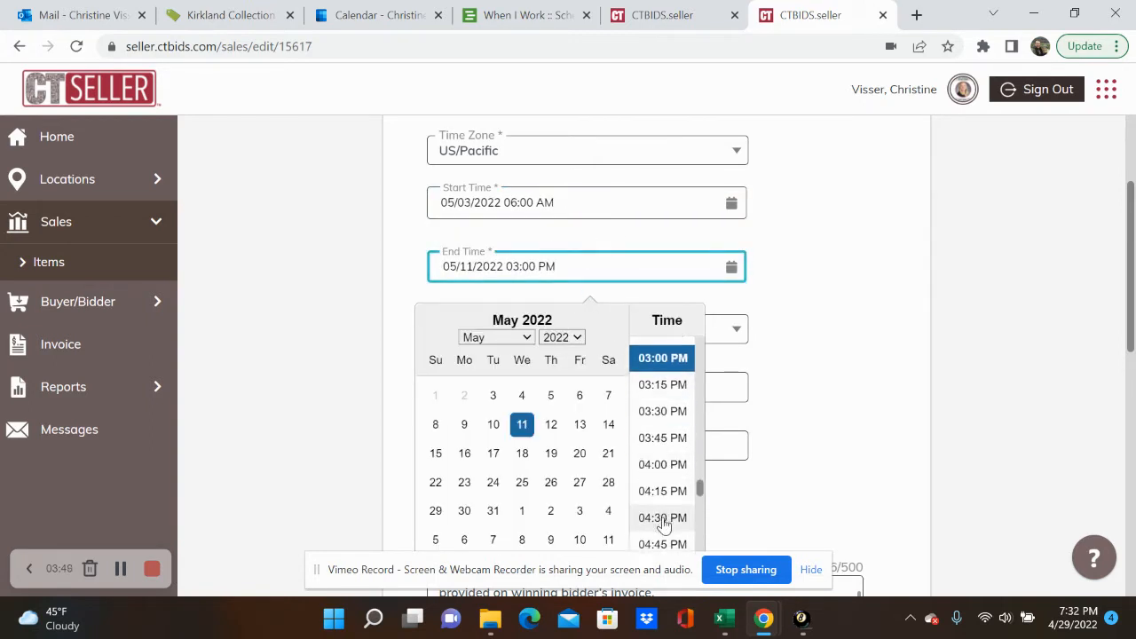
scroll(667, 519, down, 3)
click(659, 511)
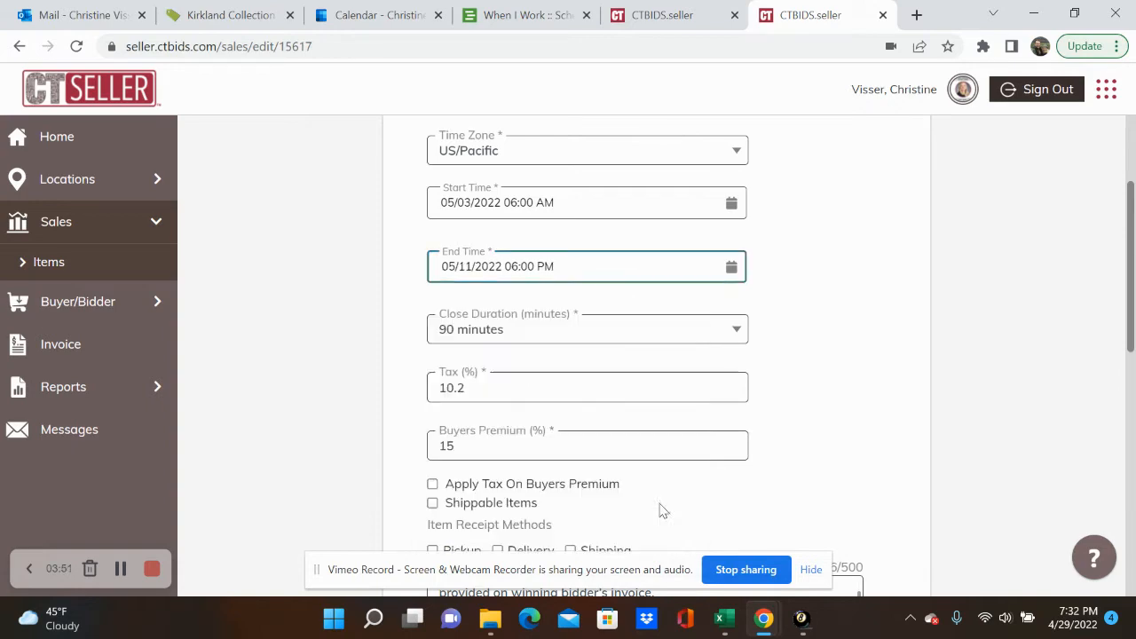
- Save the updated CTBIDS sale, accepting the change to the item setting values, and review the saved settings
scroll(815, 330, down, 7)
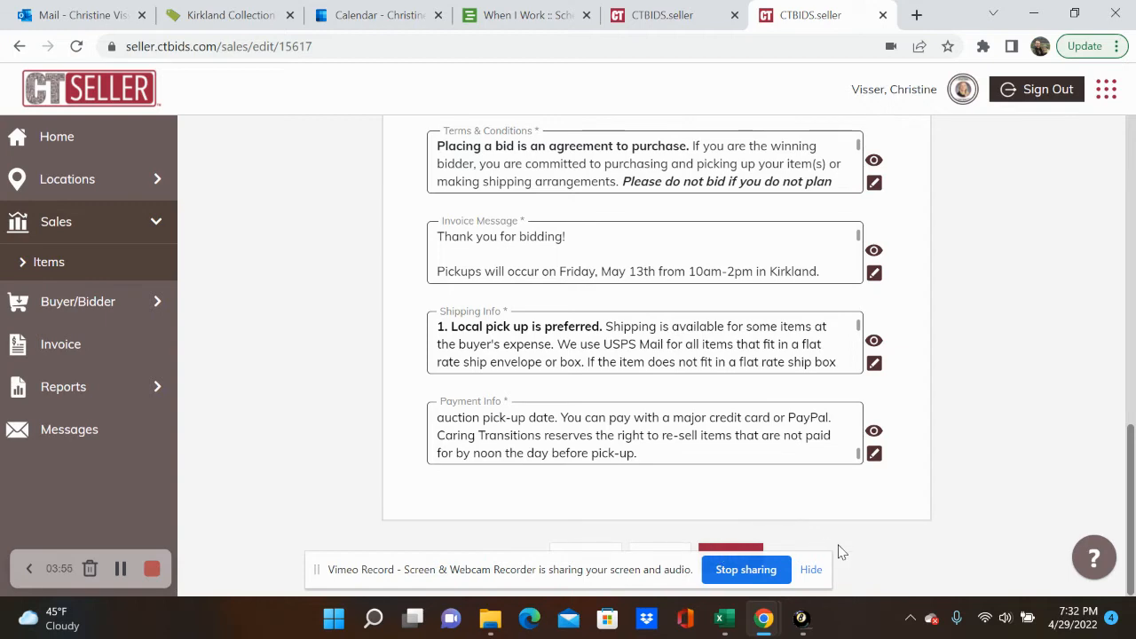
click(809, 569)
click(740, 556)
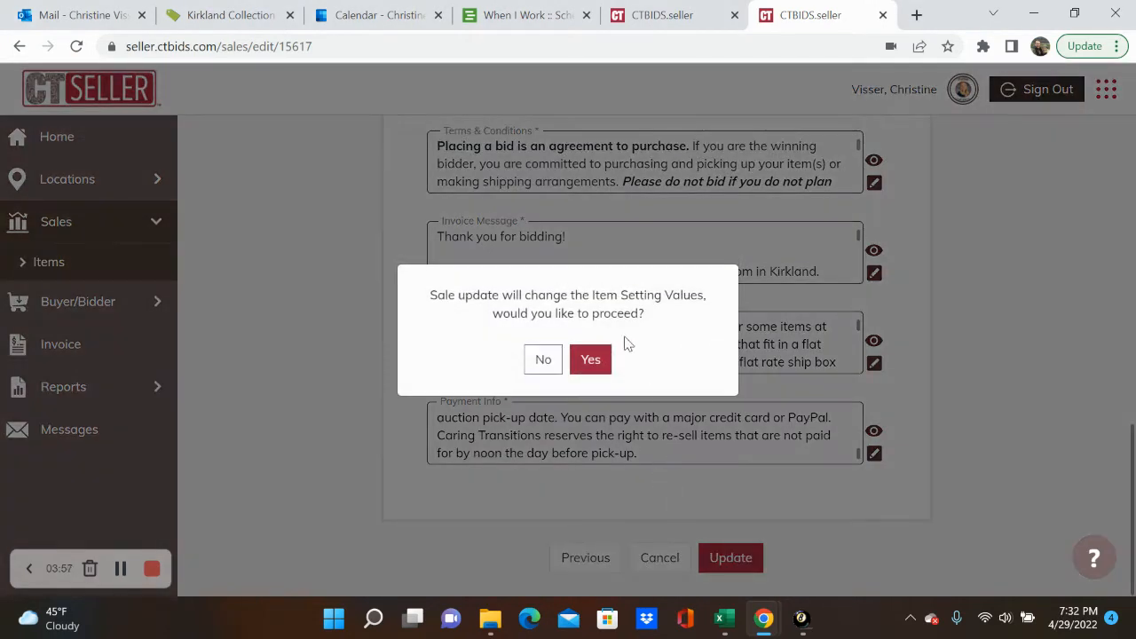
click(590, 359)
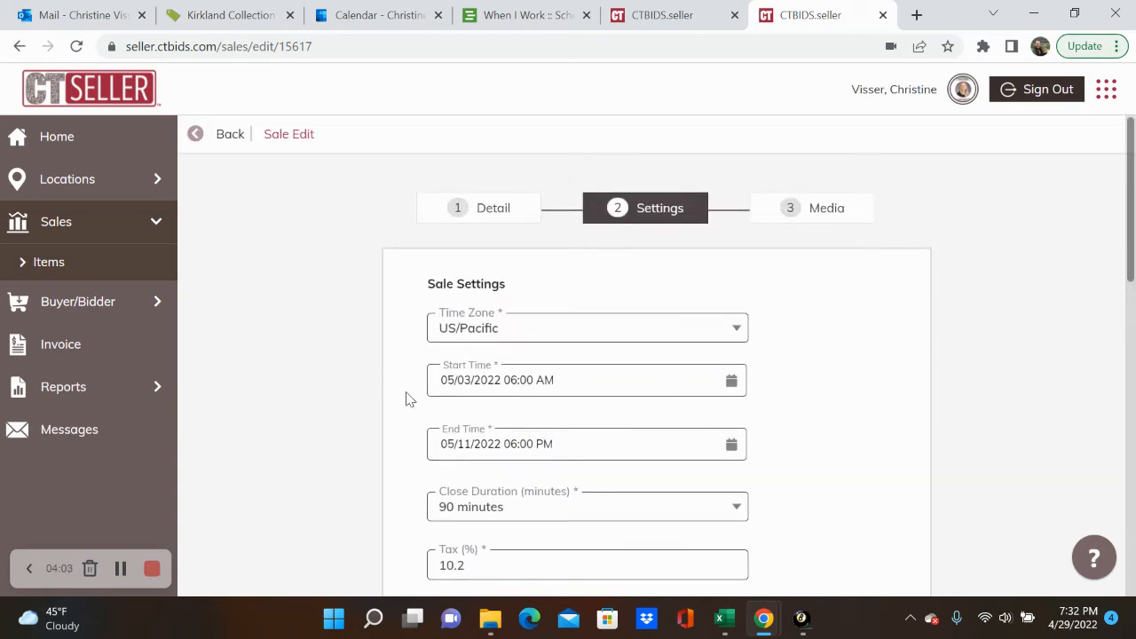
scroll(417, 399, down, 6)
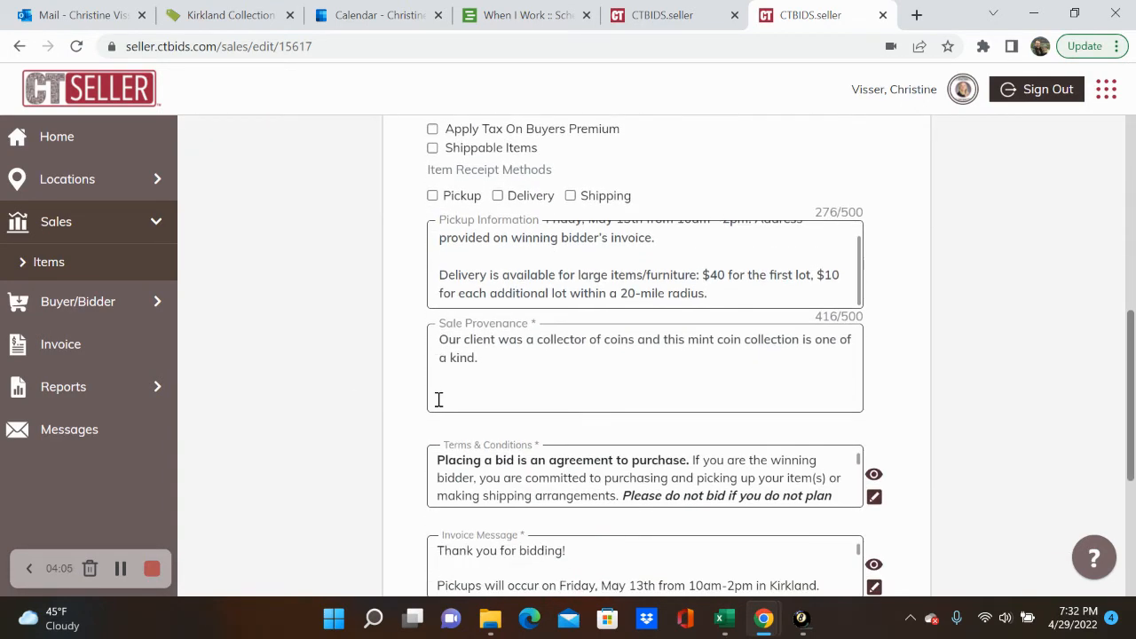
scroll(433, 408, up, 1)
scroll(459, 425, up, 5)
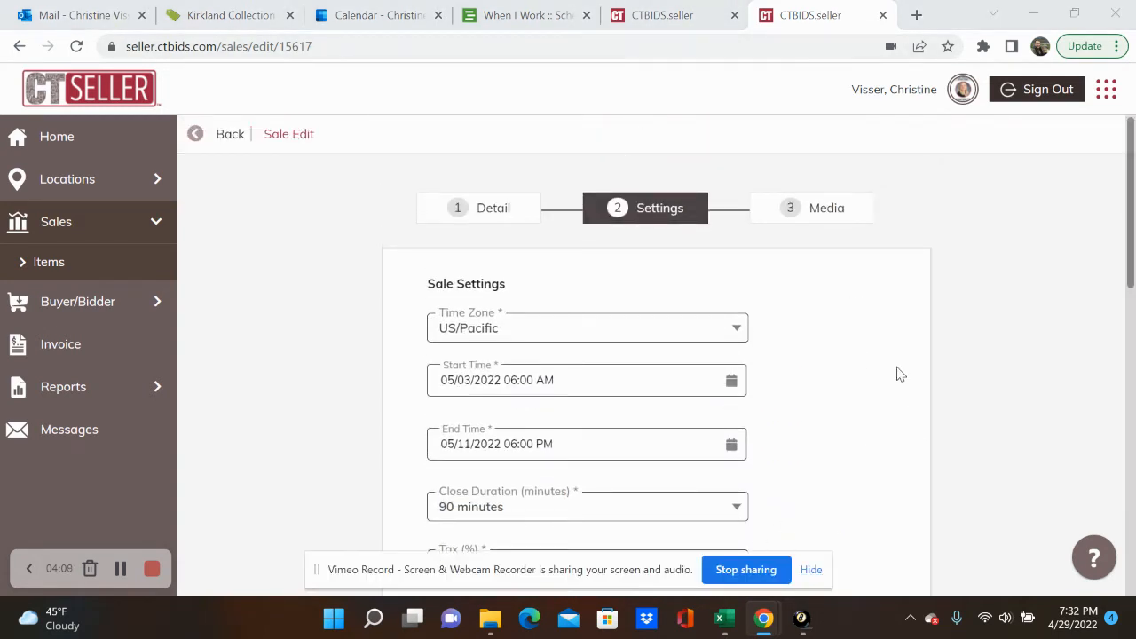
- Return to the EstateSales.NET listing, compare its dates with the CTBIDS sale, and continue to the listing's pictures
mouse_move(763, 618)
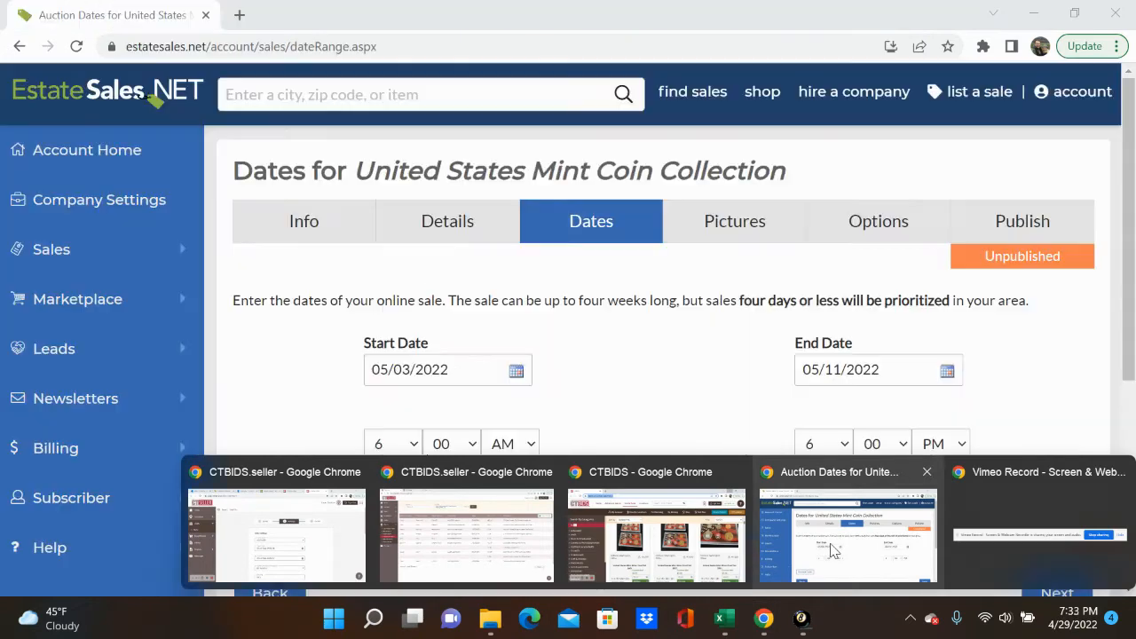
click(830, 545)
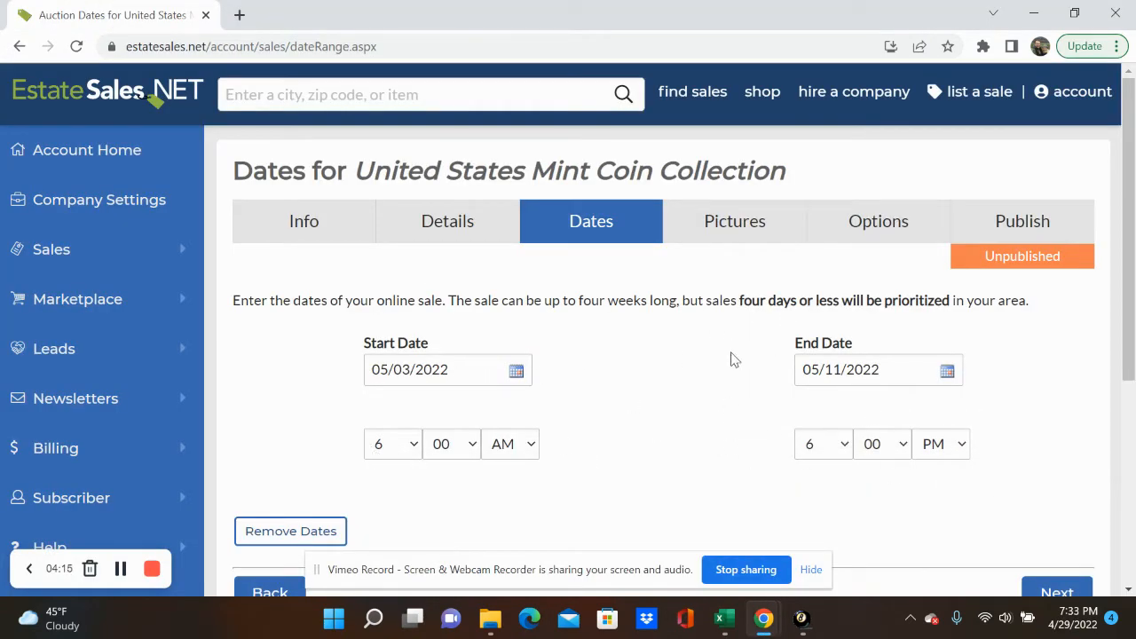
key(alt+Tab)
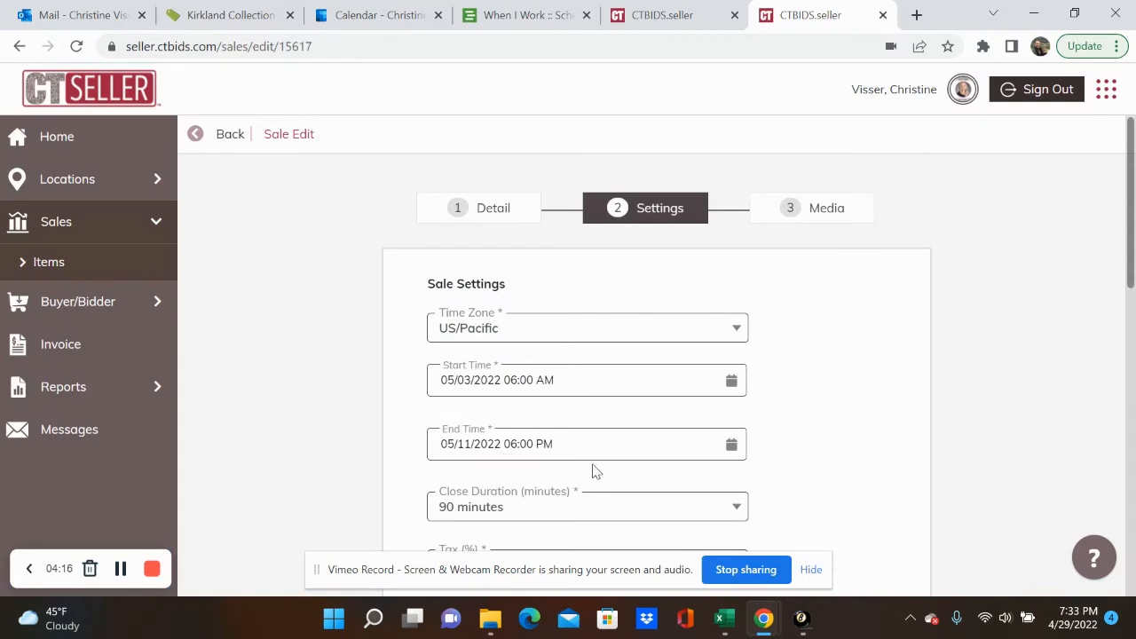
key(alt+Tab)
scroll(845, 484, down, 2)
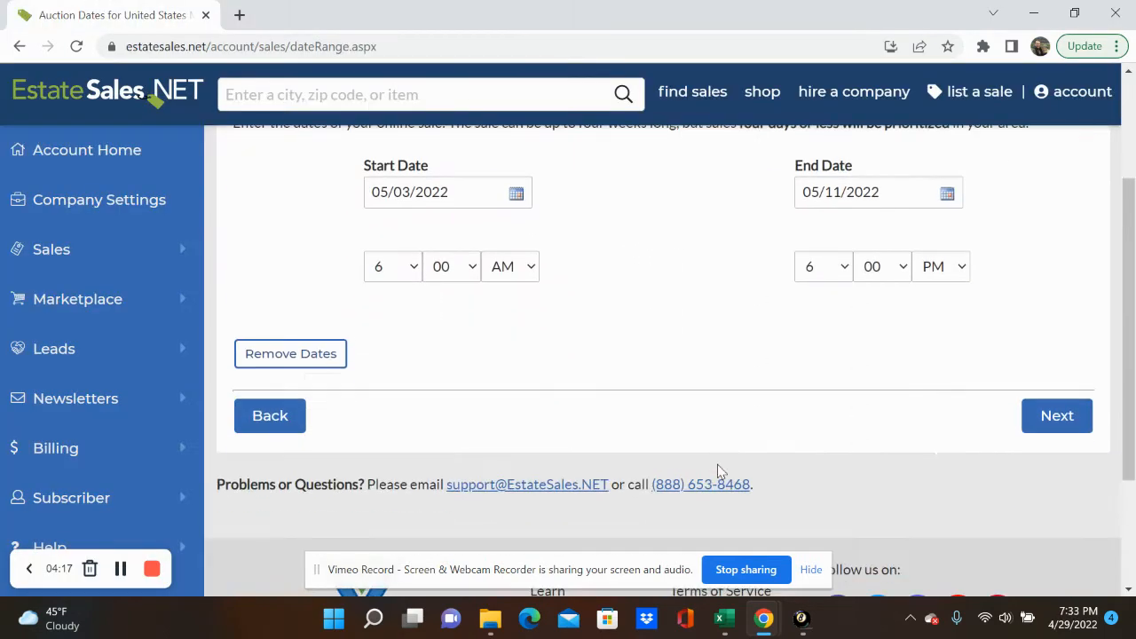
click(1037, 419)
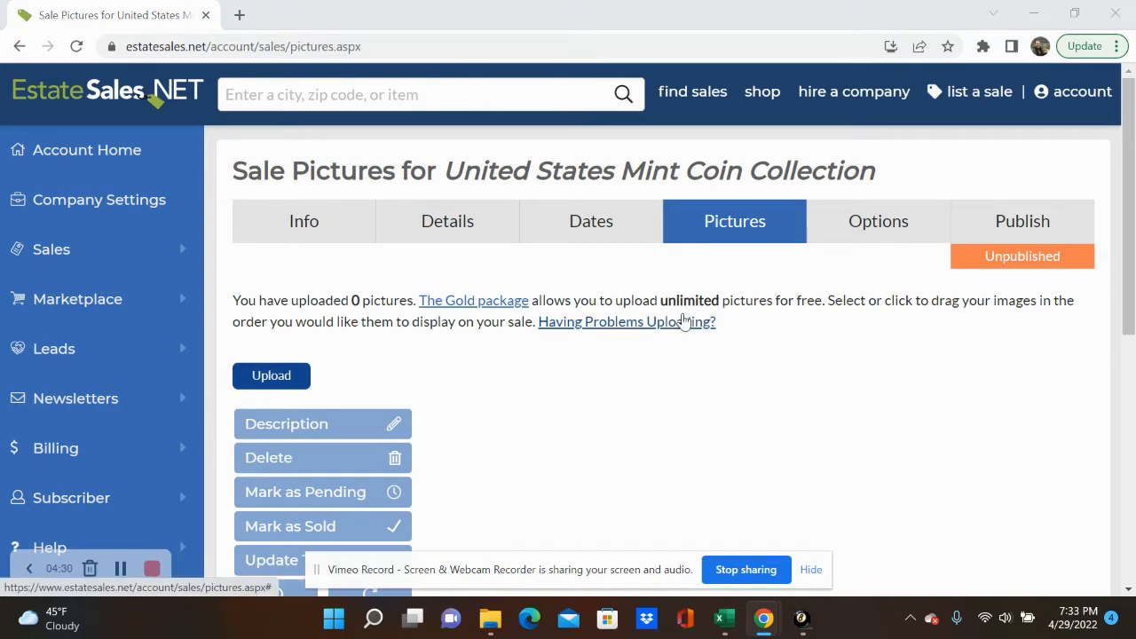
- Switch to CTBIDS seller and open the item dashboard of the United States Mint Coin Collection sale
key(alt+Tab)
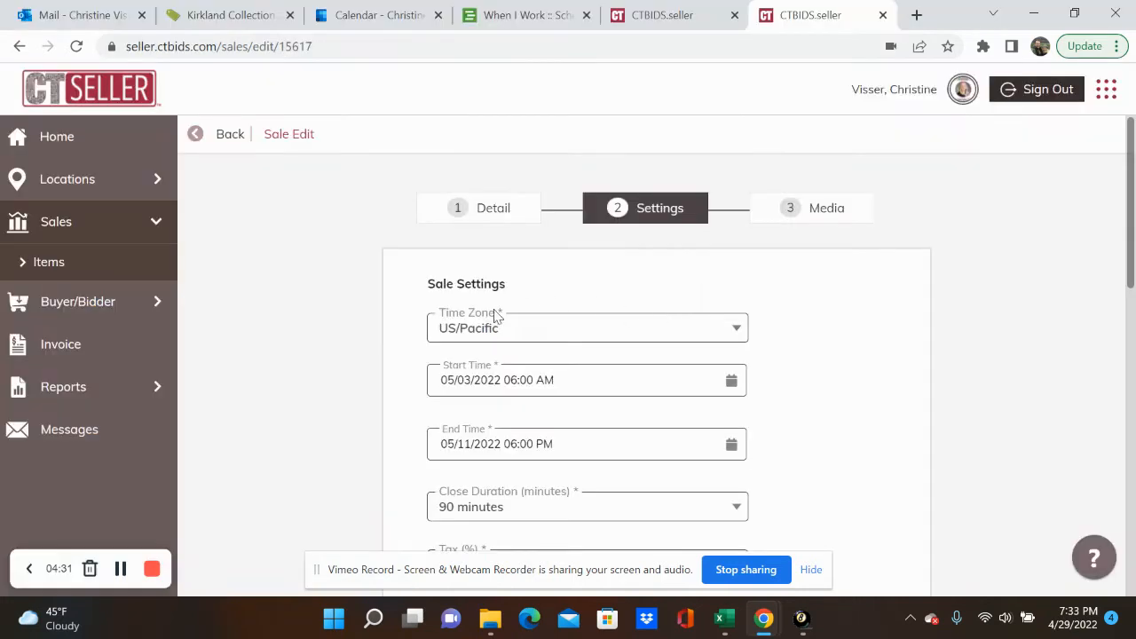
click(197, 135)
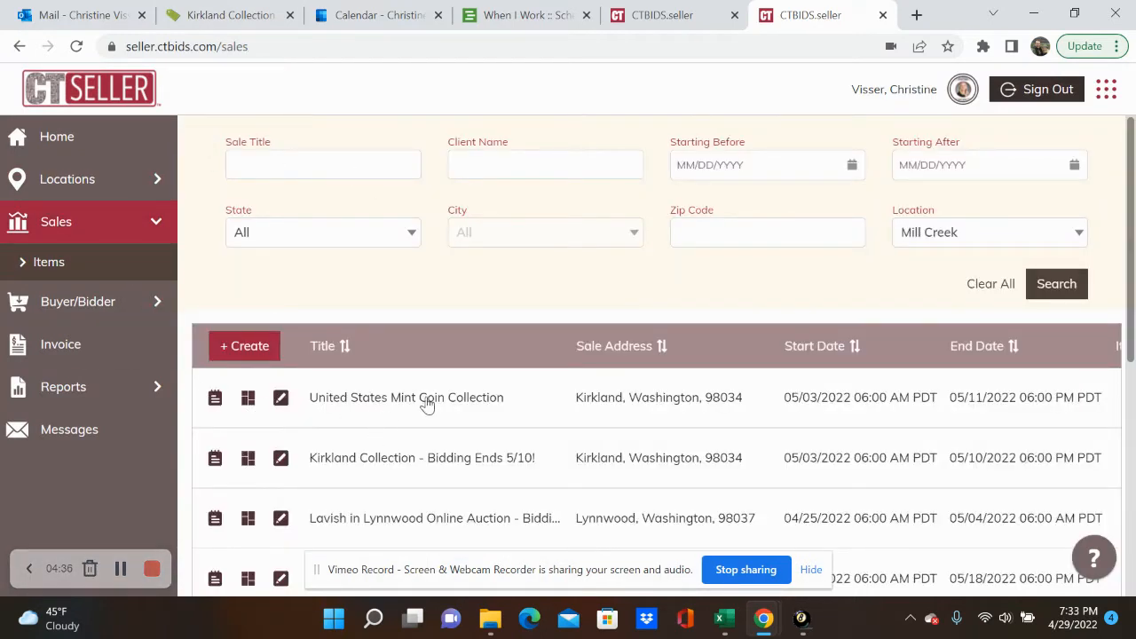
click(248, 401)
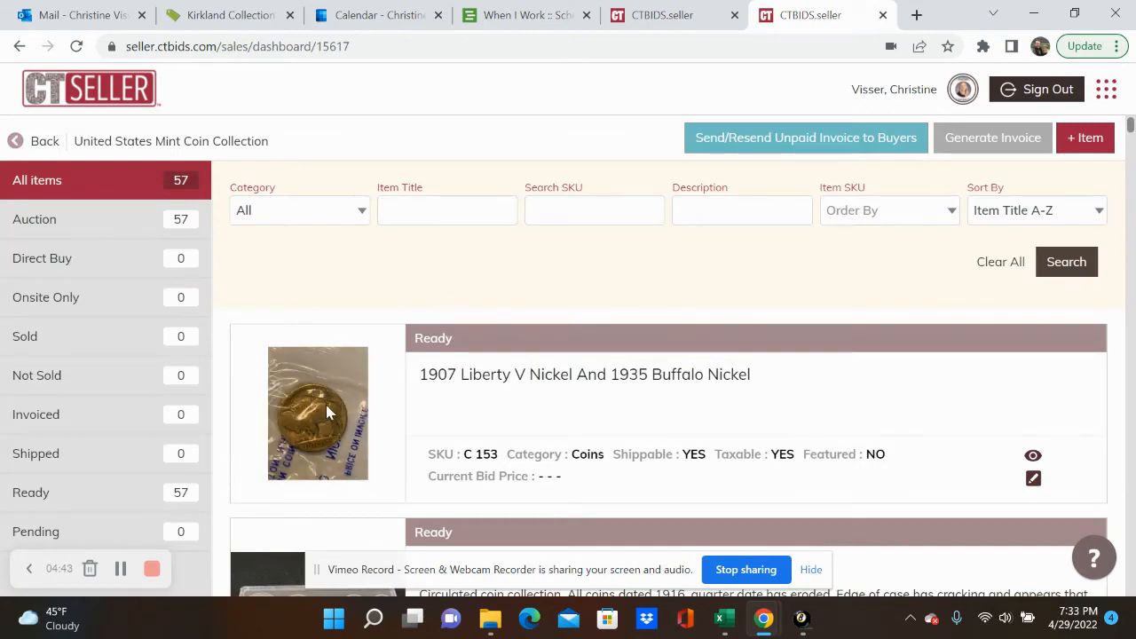
- Look through the coin collection's item list down to its last entry, examining the item photos and titles
scroll(326, 405, down, 4)
scroll(356, 385, up, 4)
scroll(857, 332, down, 1)
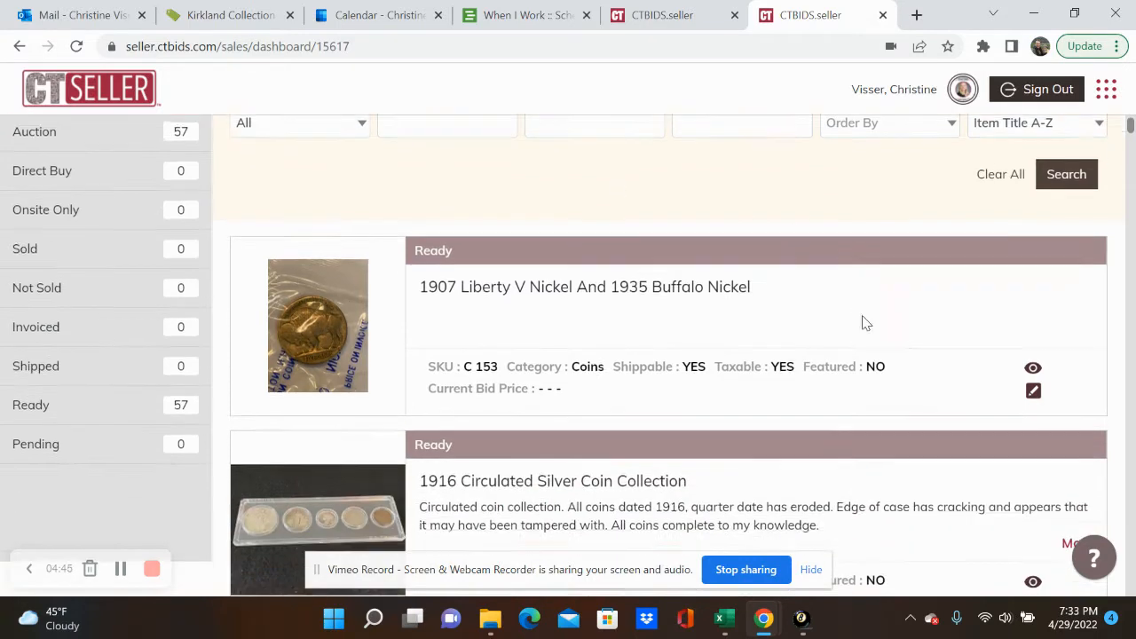
scroll(866, 323, down, 4)
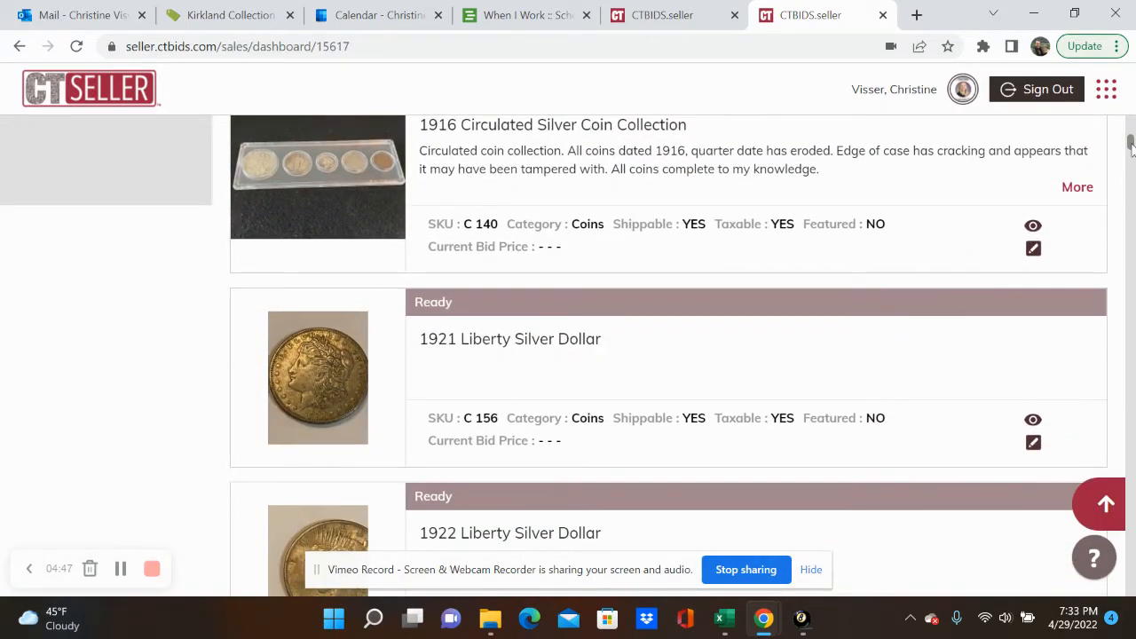
drag(1130, 146, 1120, 630)
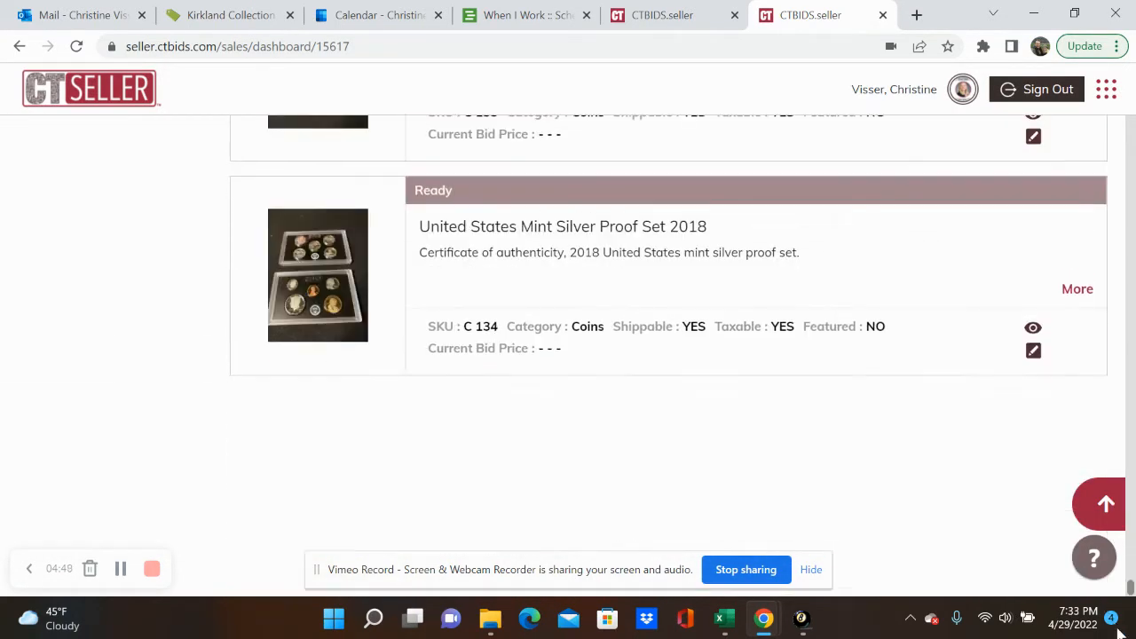
scroll(751, 424, up, 1)
scroll(717, 357, down, 1)
scroll(535, 456, up, 5)
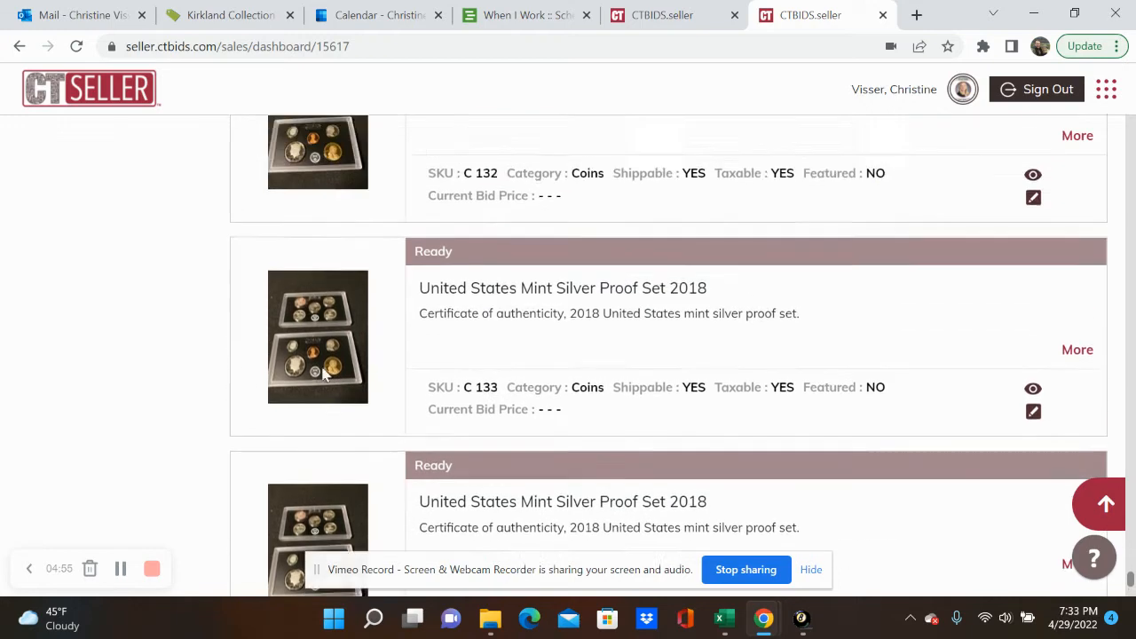
scroll(520, 363, down, 5)
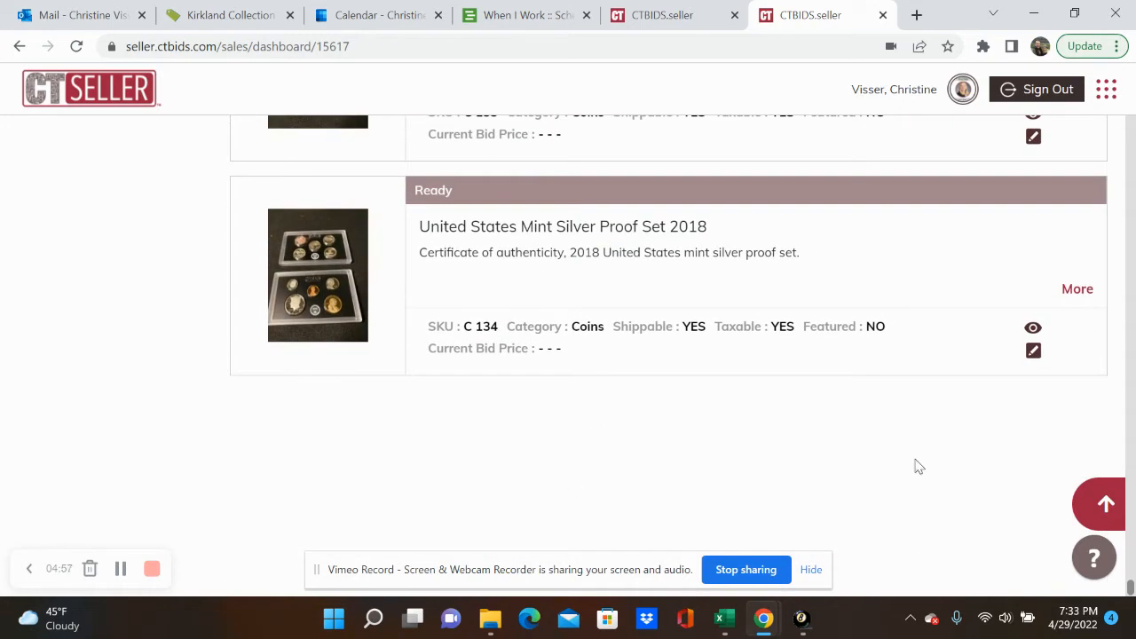
click(810, 568)
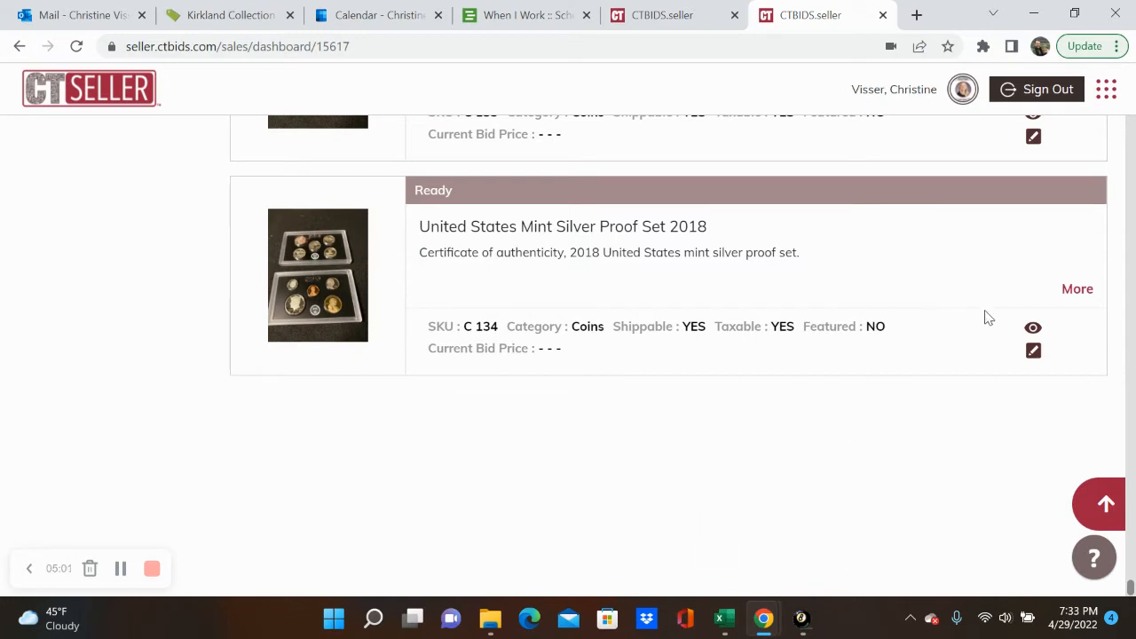
scroll(958, 314, up, 2)
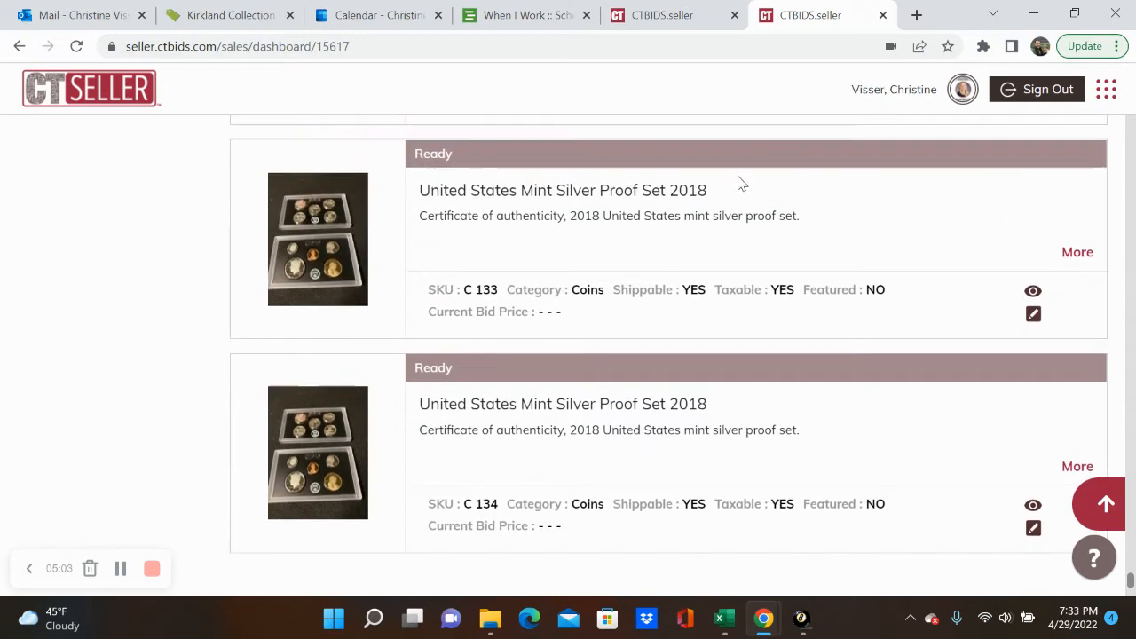
scroll(716, 458, down, 2)
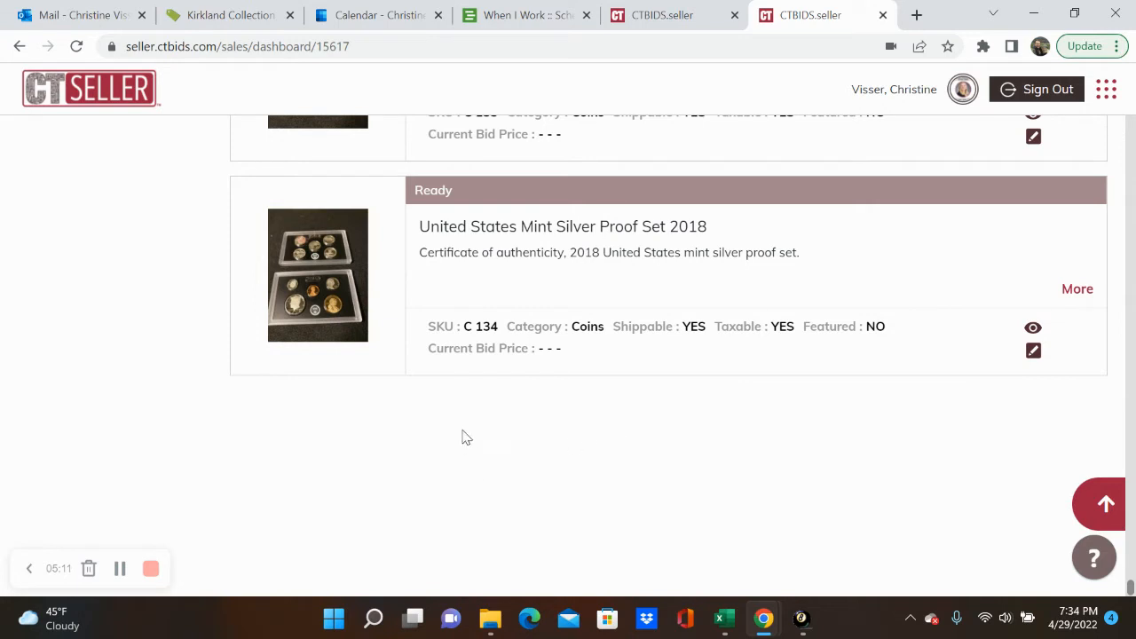
- Save the coin collection's dashboard as a complete webpage named CTBIDS.seller in the Kirkland cover images' Coin Collection folder
right_click(499, 463)
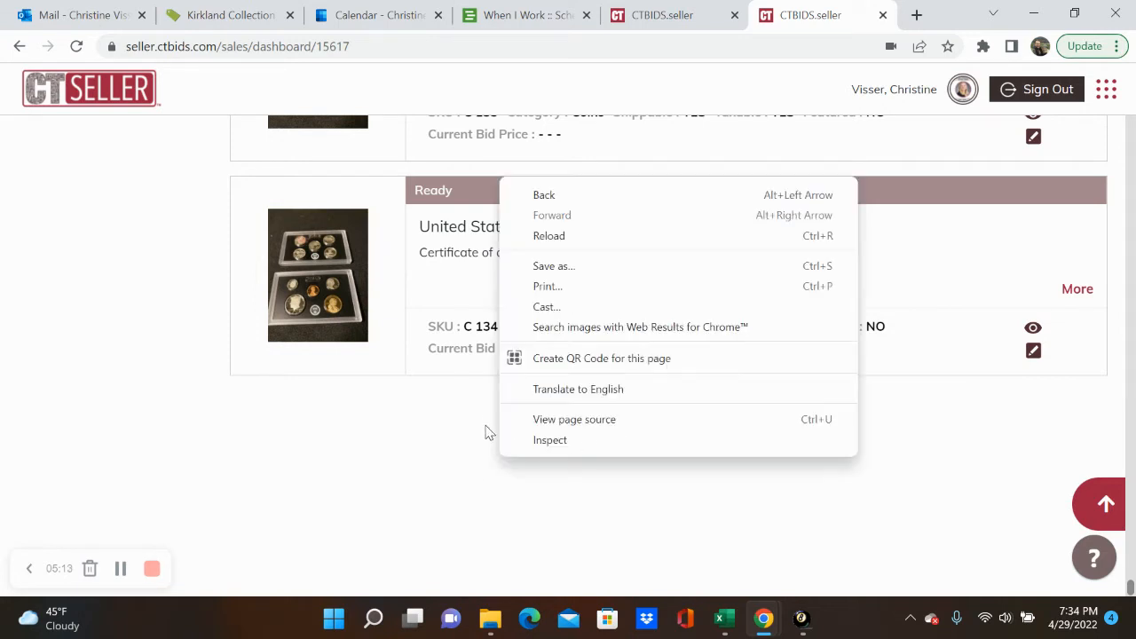
click(413, 446)
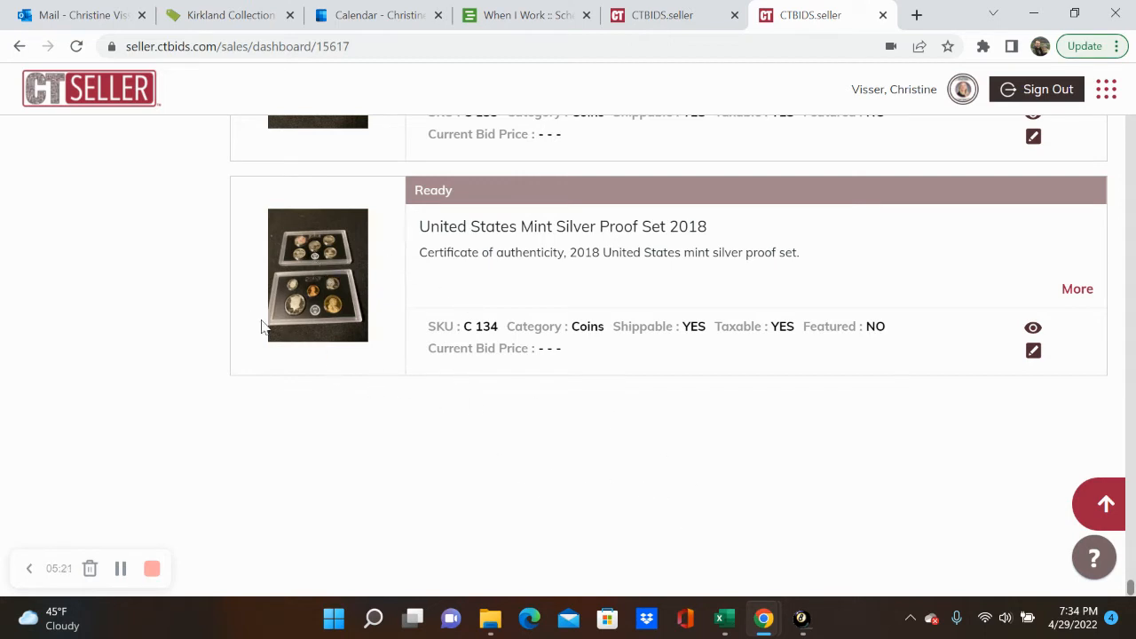
right_click(584, 446)
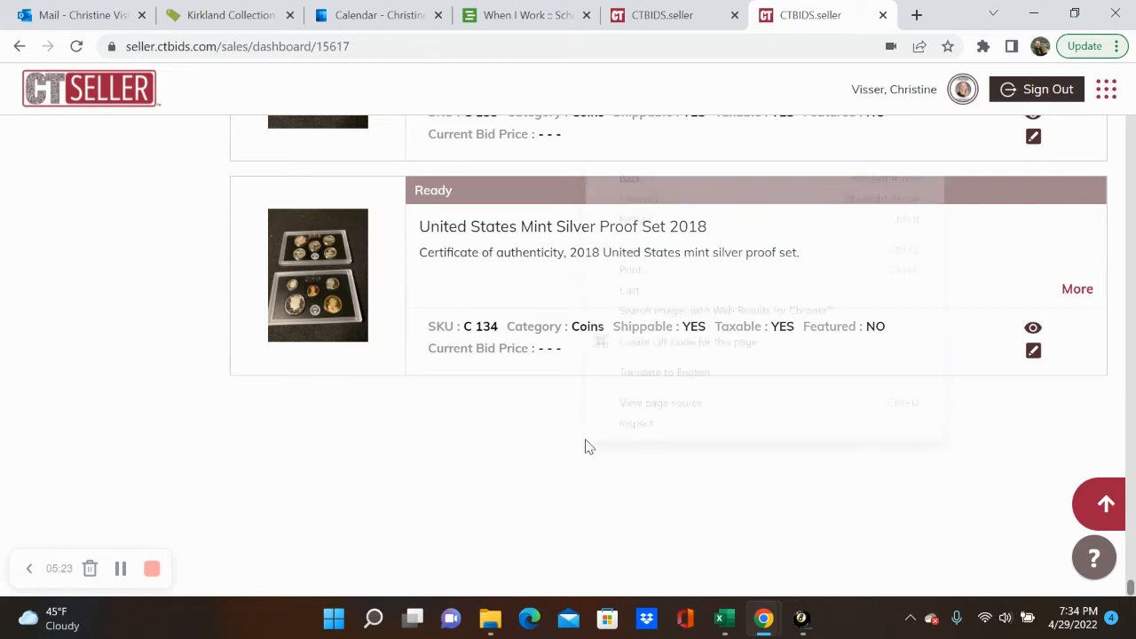
click(667, 255)
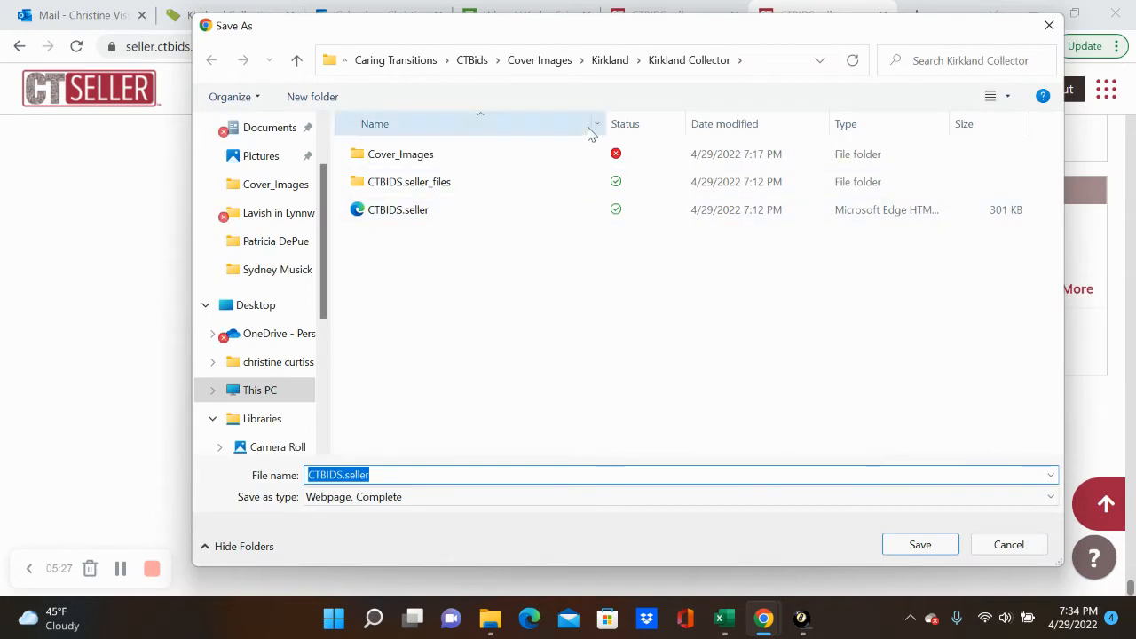
click(612, 62)
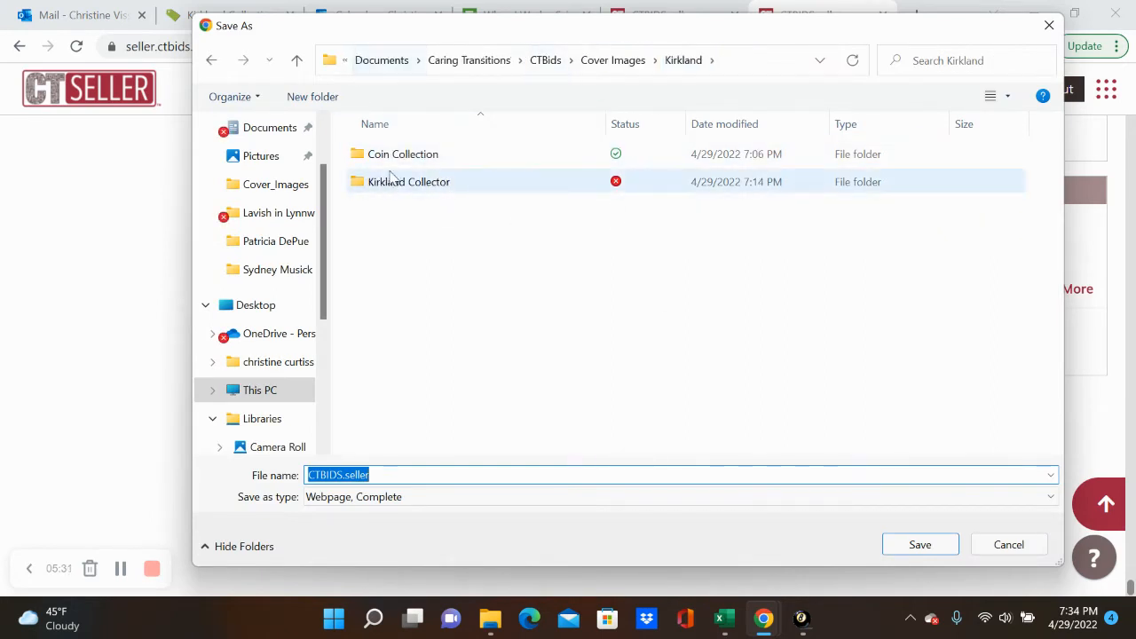
double_click(417, 158)
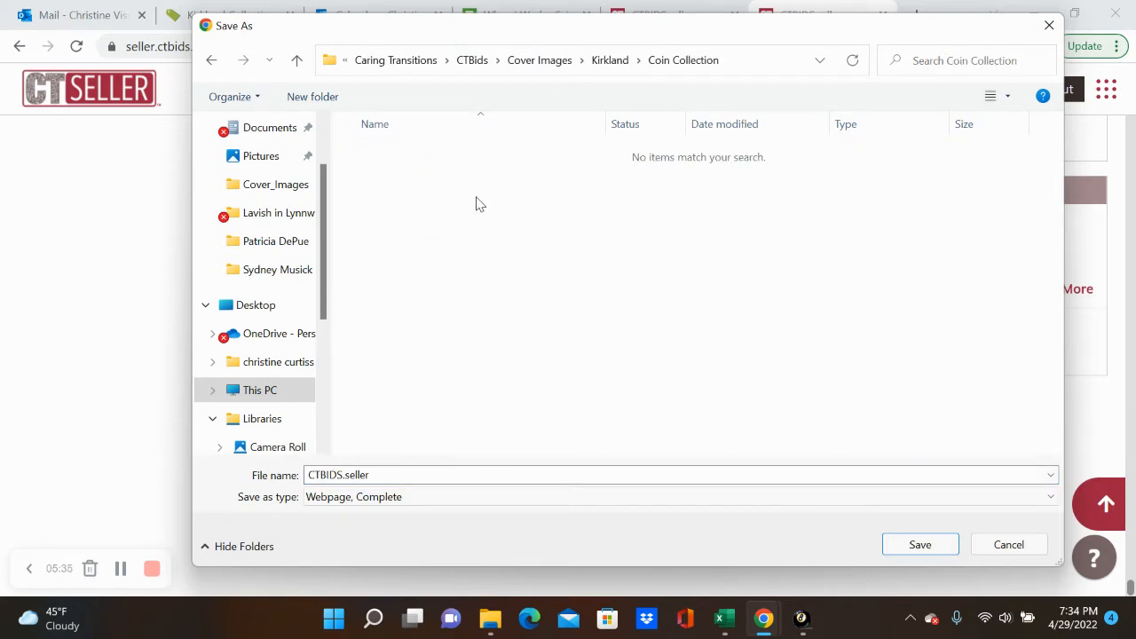
click(603, 64)
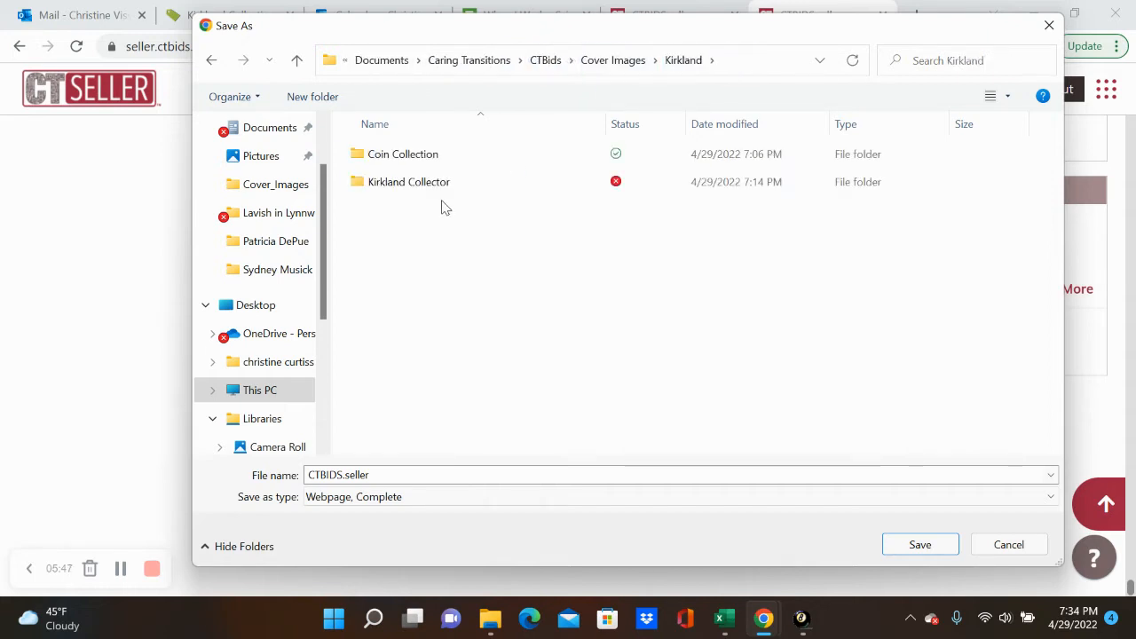
double_click(431, 156)
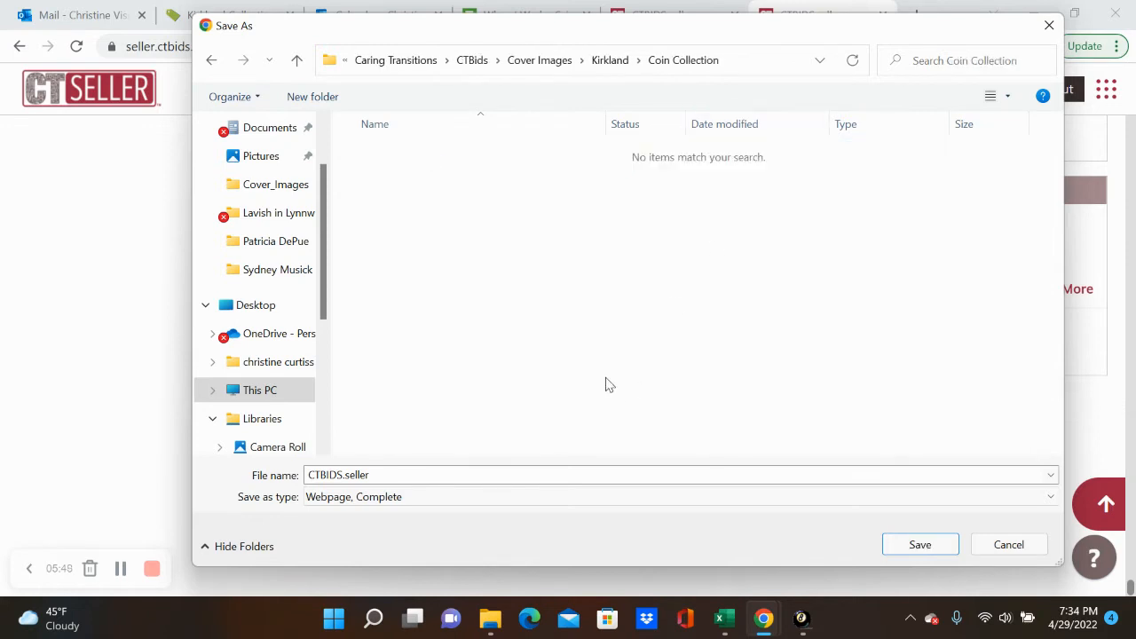
click(925, 551)
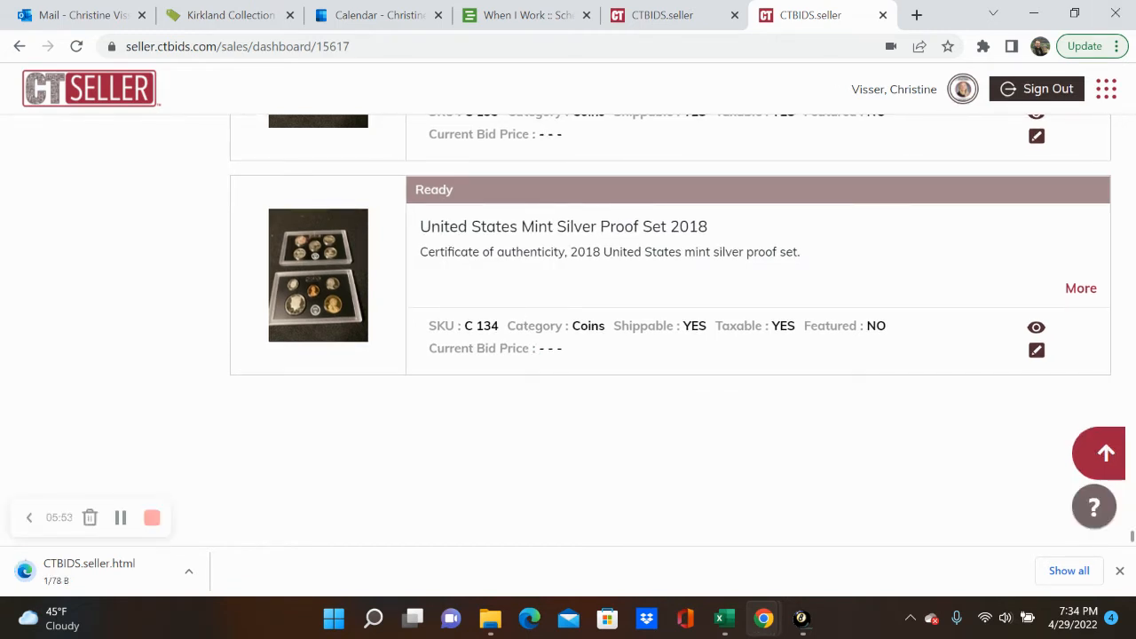
- Switch to File Explorer, launch CTImageHelper from the Cover Images folder, and arrange the windows so the item list is visible
click(490, 618)
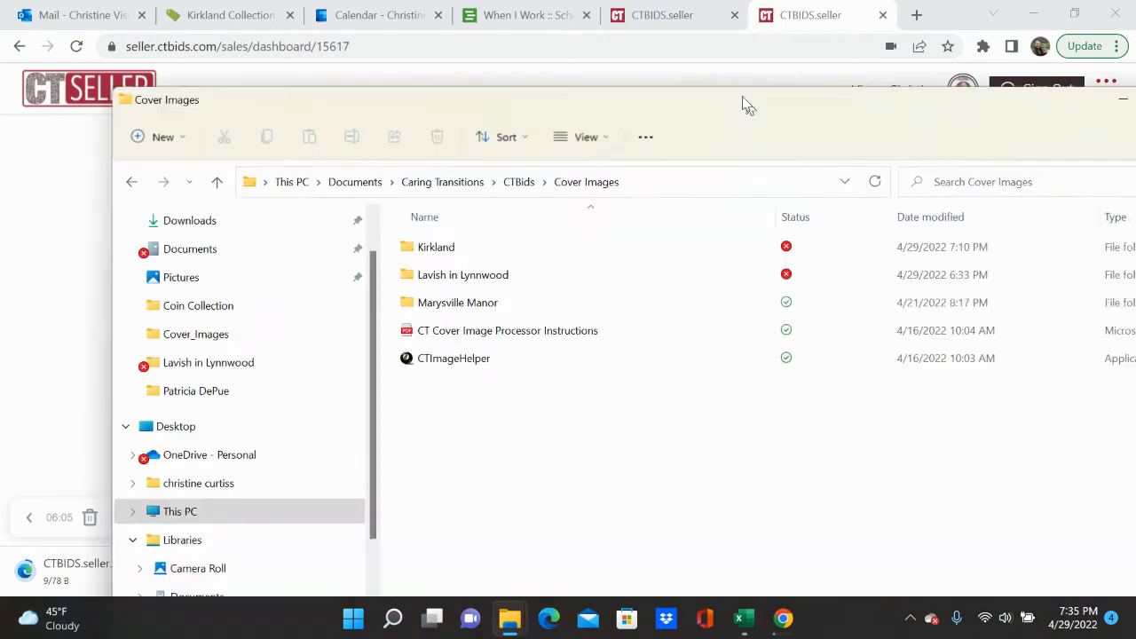
drag(742, 104, 668, 43)
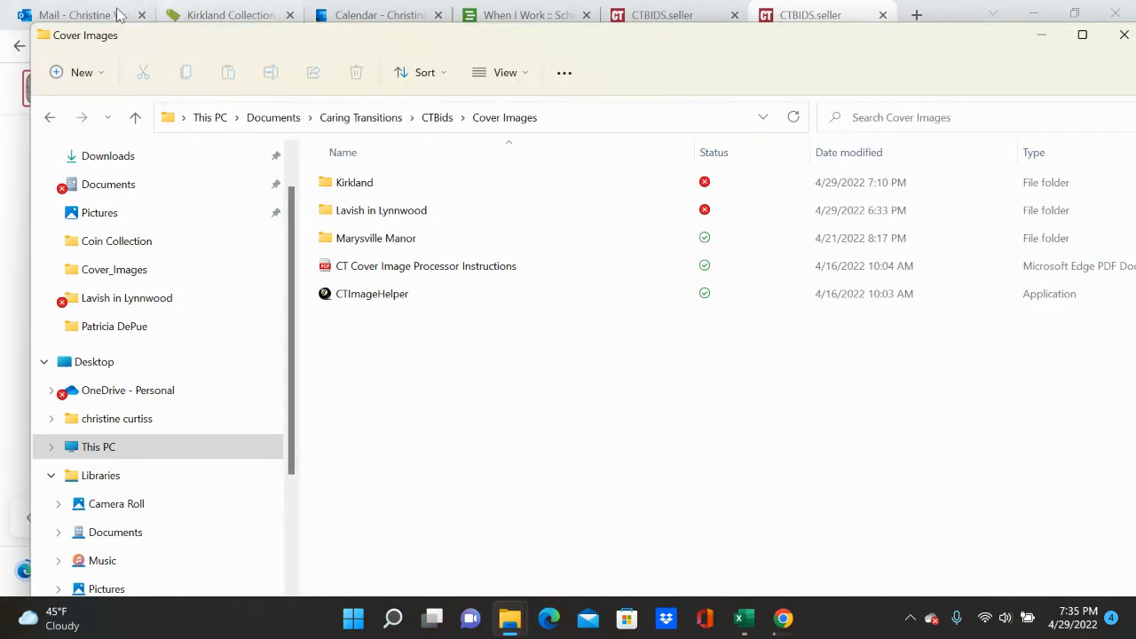
drag(27, 17, 269, 71)
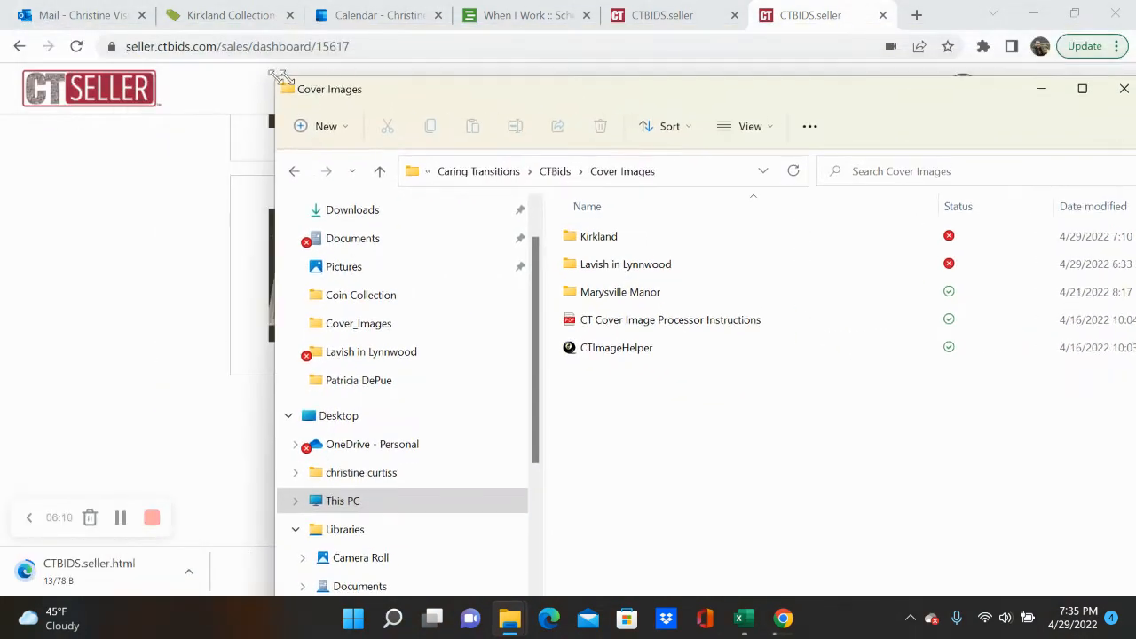
drag(542, 96, 470, 24)
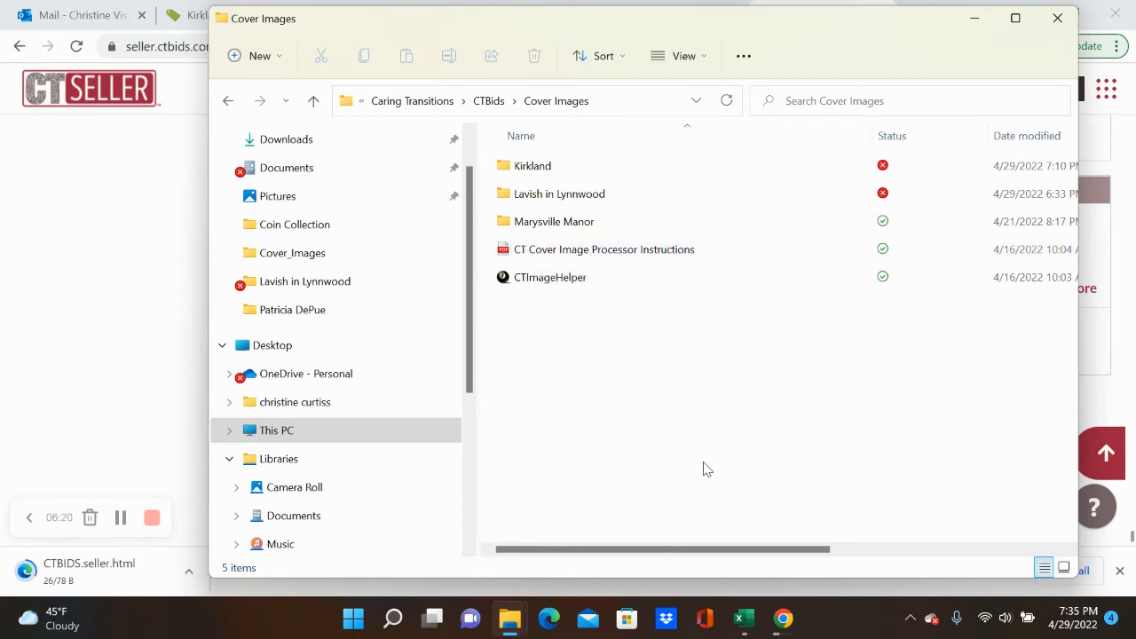
double_click(551, 279)
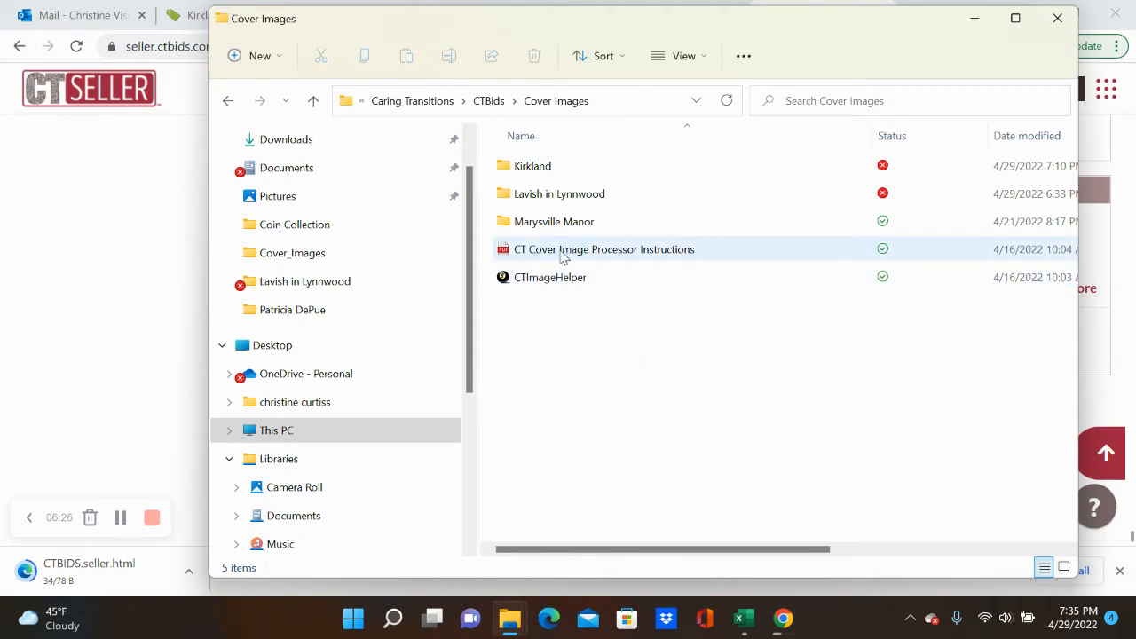
double_click(534, 279)
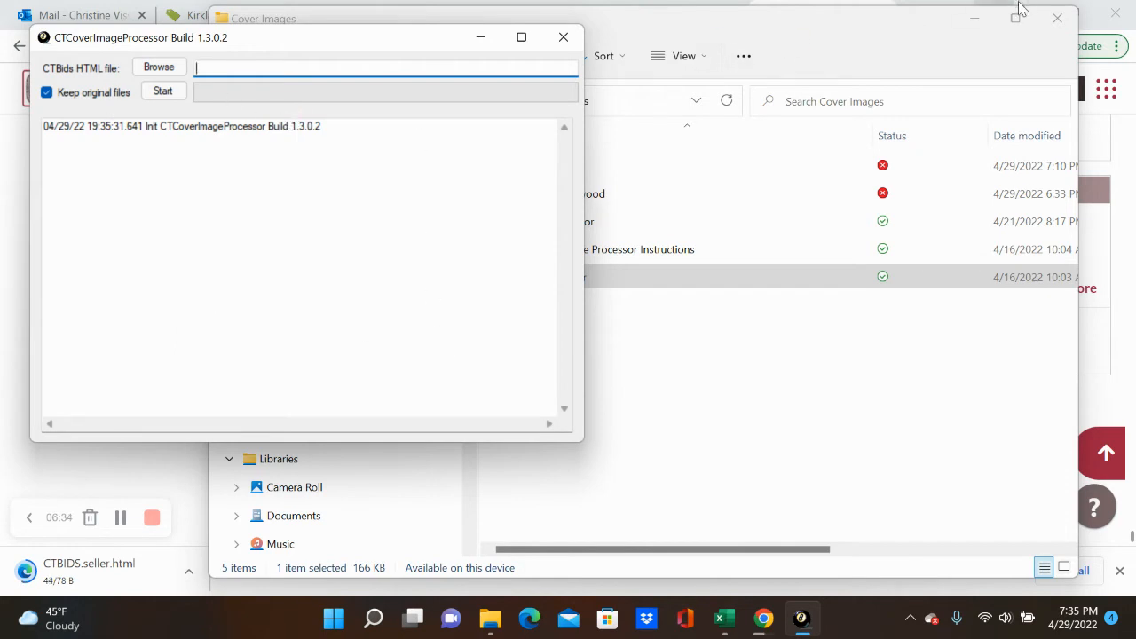
click(982, 29)
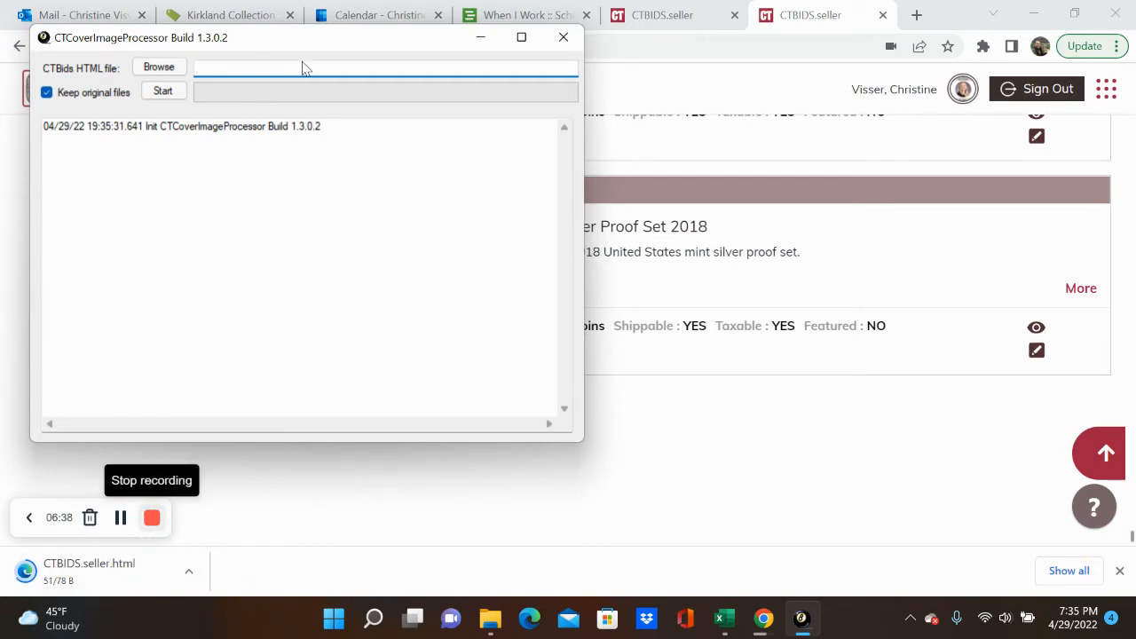
drag(305, 42, 675, 48)
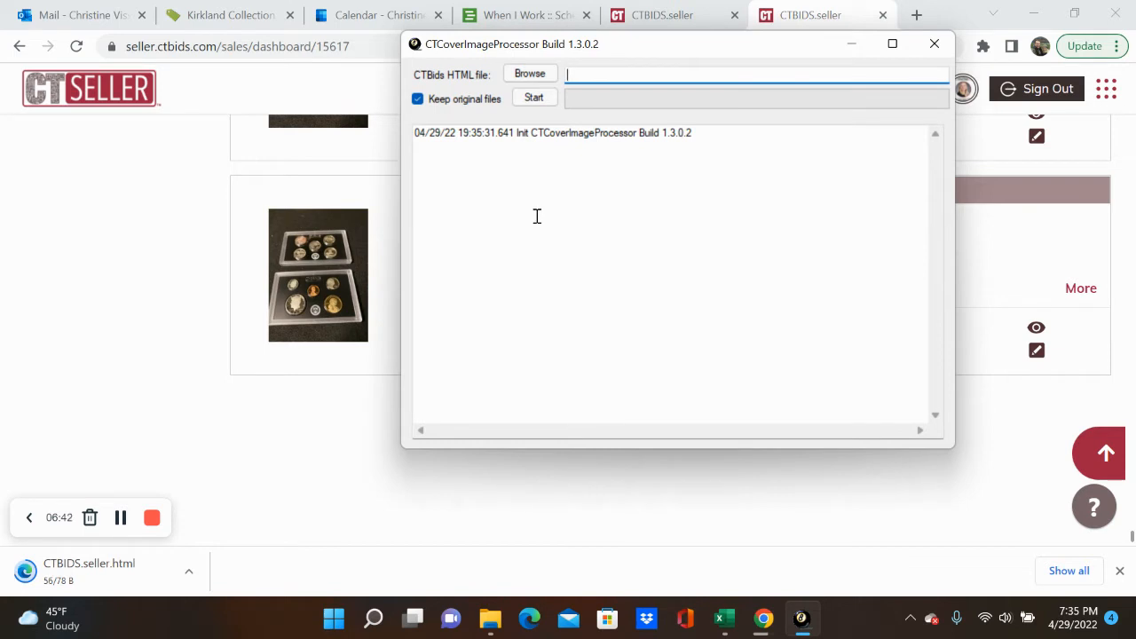
drag(687, 51, 758, 172)
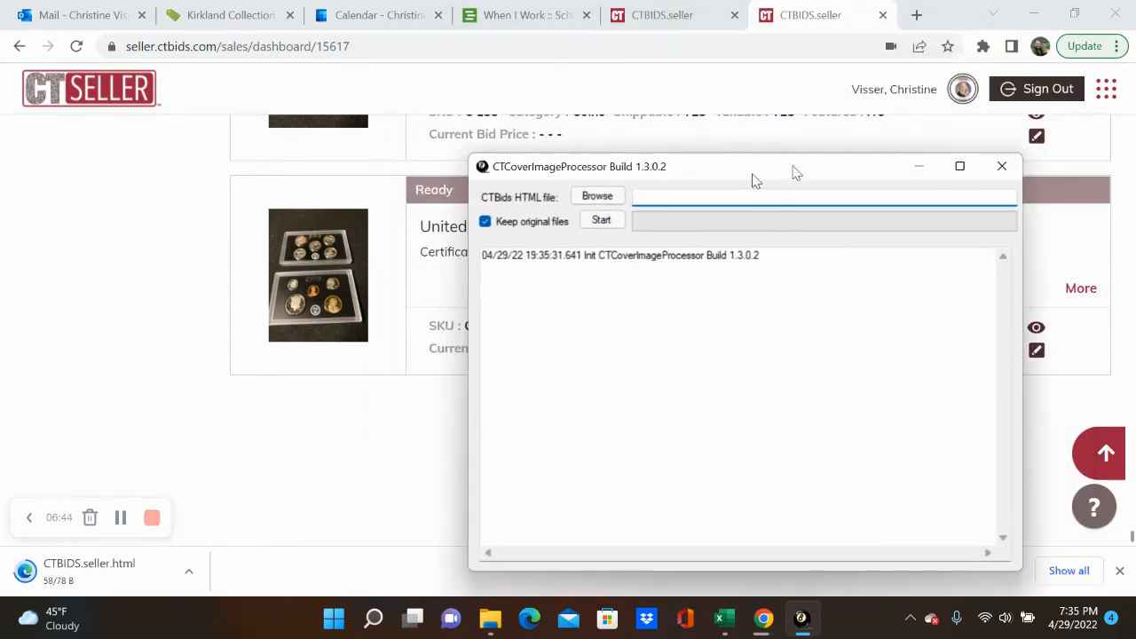
- Examine the titles of the last silver proof set items in the coin collection list, checking for repeated names
scroll(643, 259, up, 1)
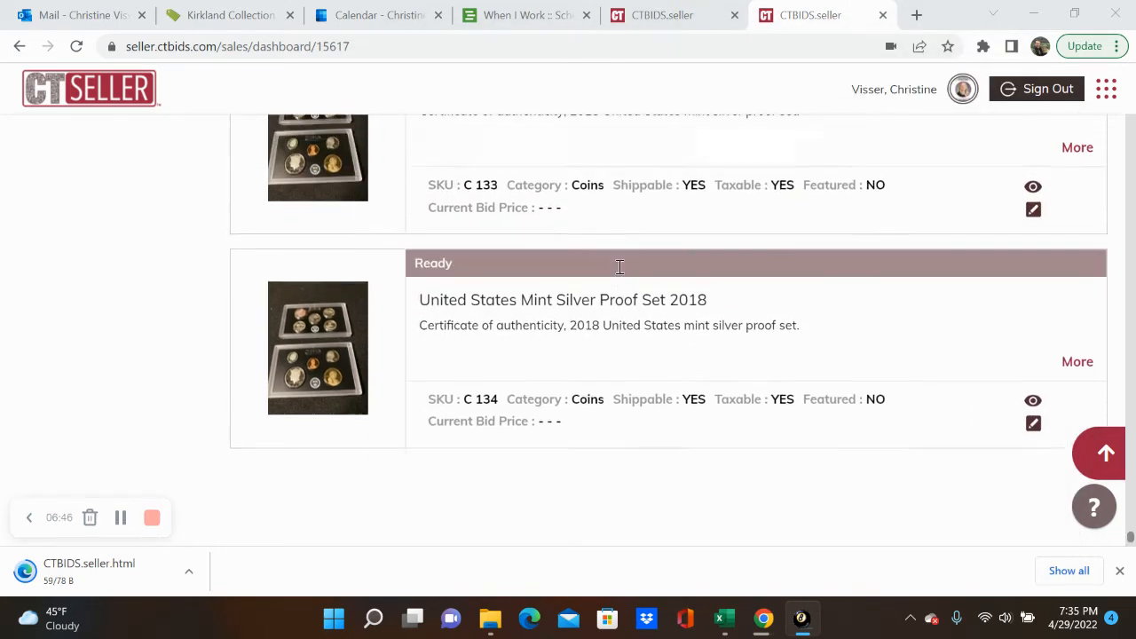
scroll(324, 379, up, 2)
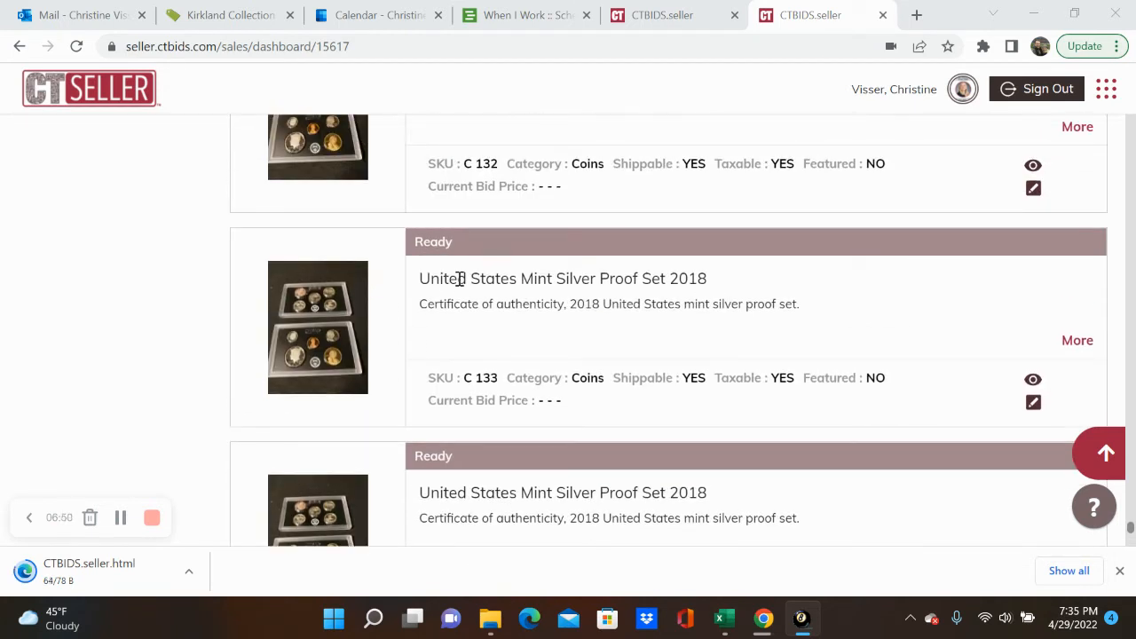
drag(422, 278, 636, 278)
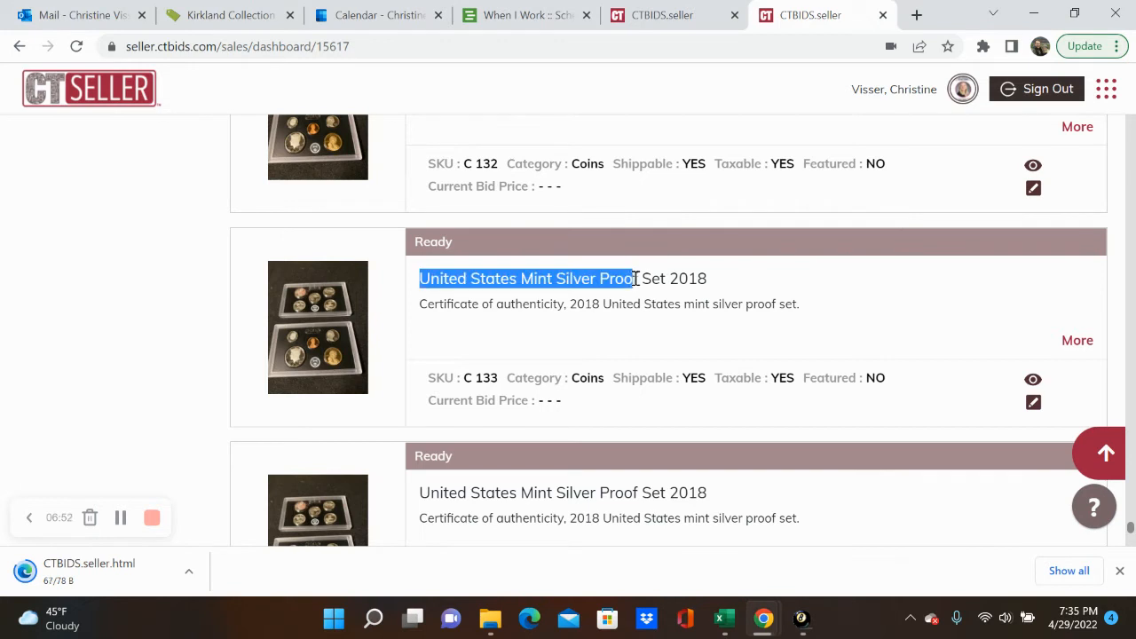
click(724, 284)
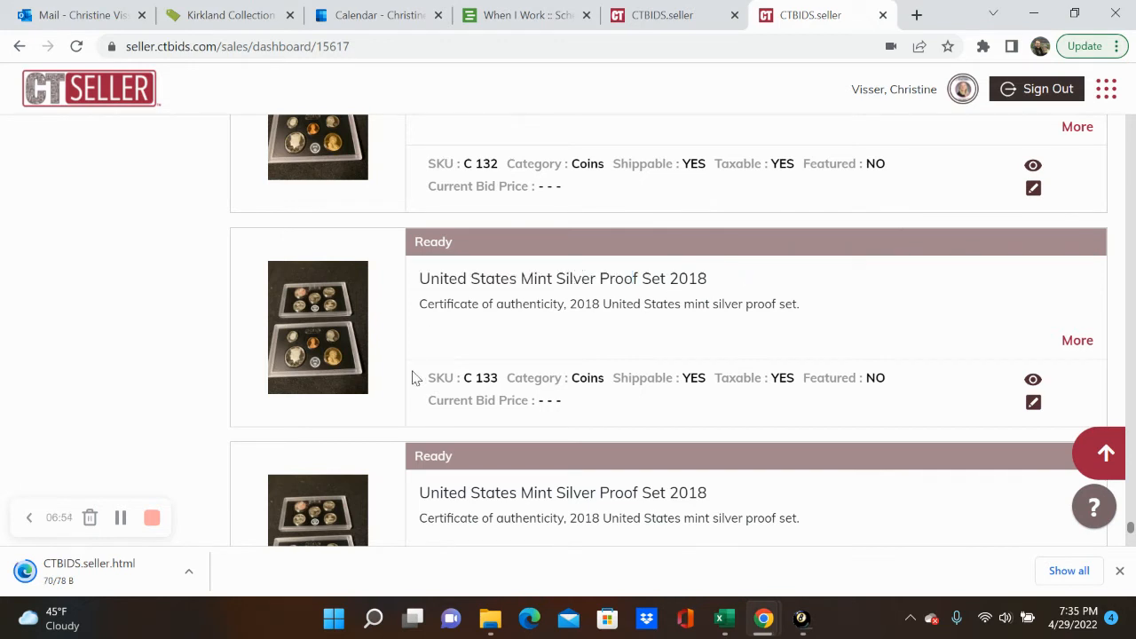
scroll(240, 459, up, 1)
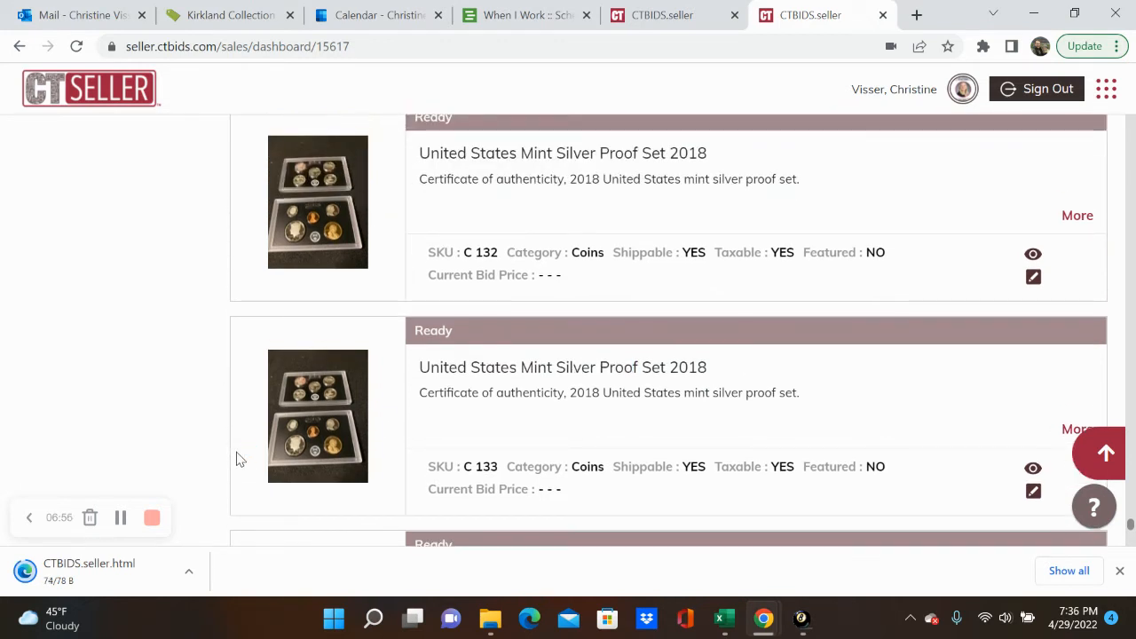
scroll(240, 459, up, 1)
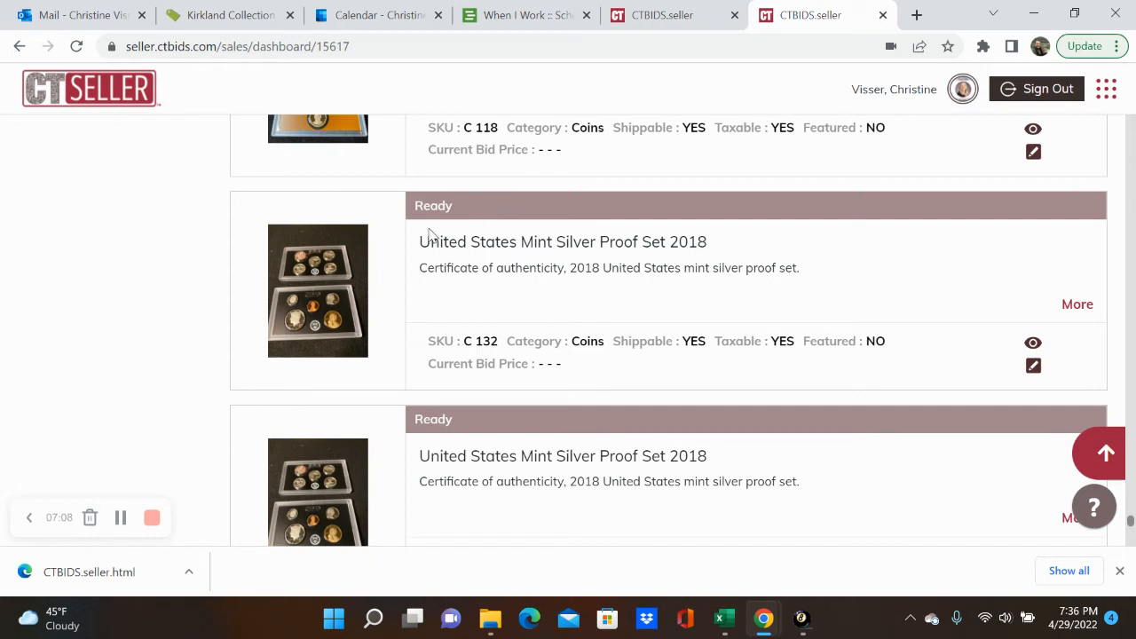
drag(424, 241, 702, 232)
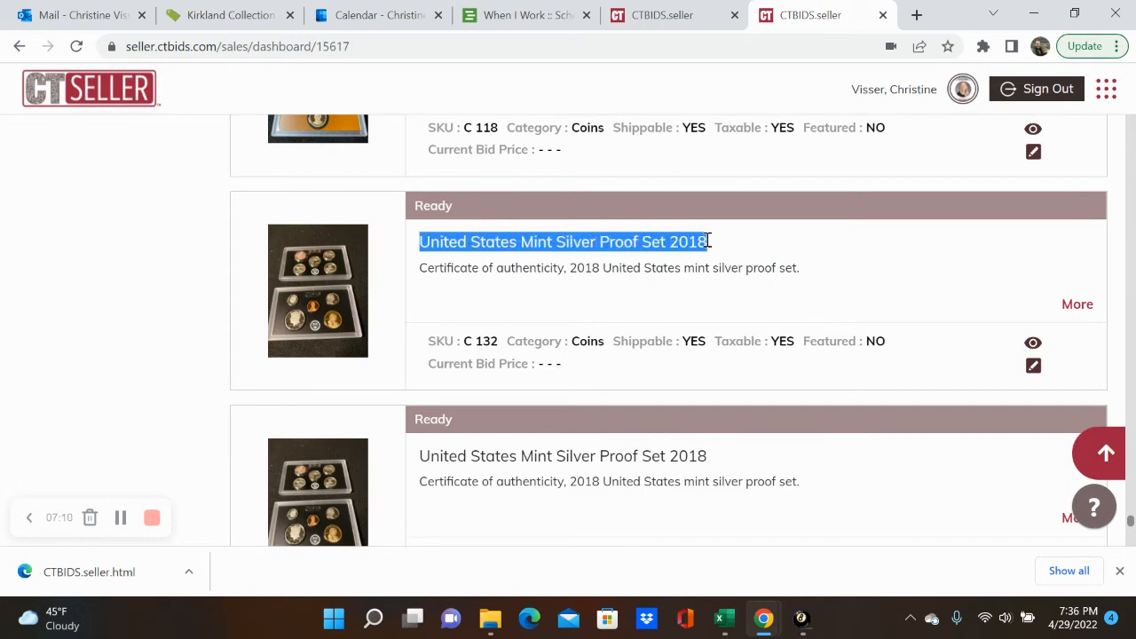
click(737, 241)
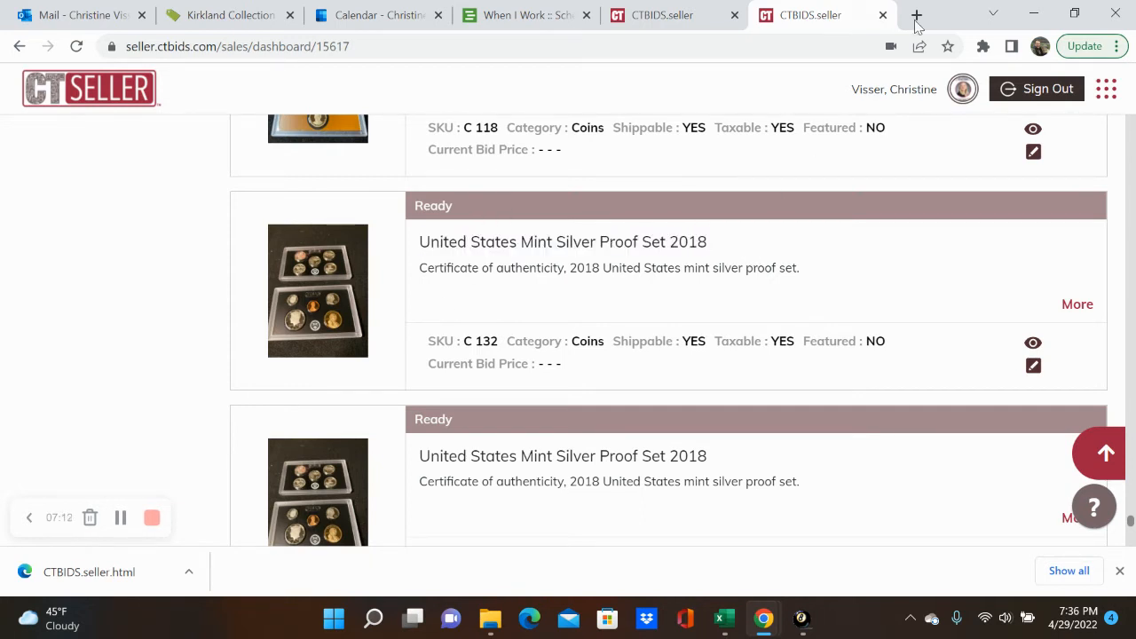
- Choose the saved CTBIDS.seller webpage from the Kirkland Coin Collection folder as the cover image processor's HTML file
drag(1134, 195, 625, 102)
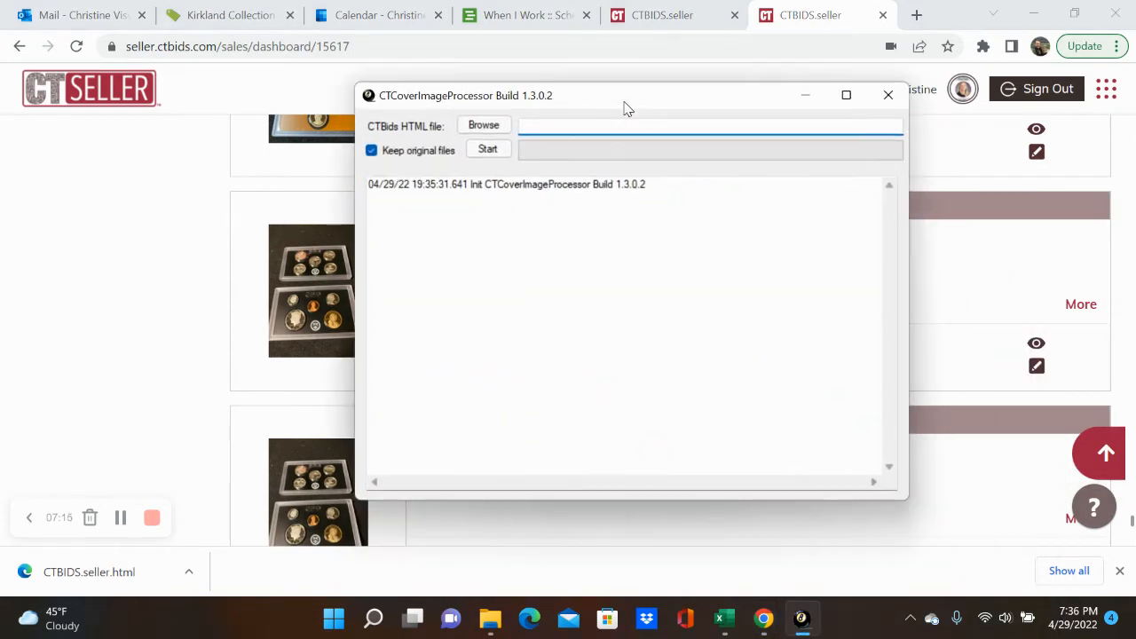
click(484, 127)
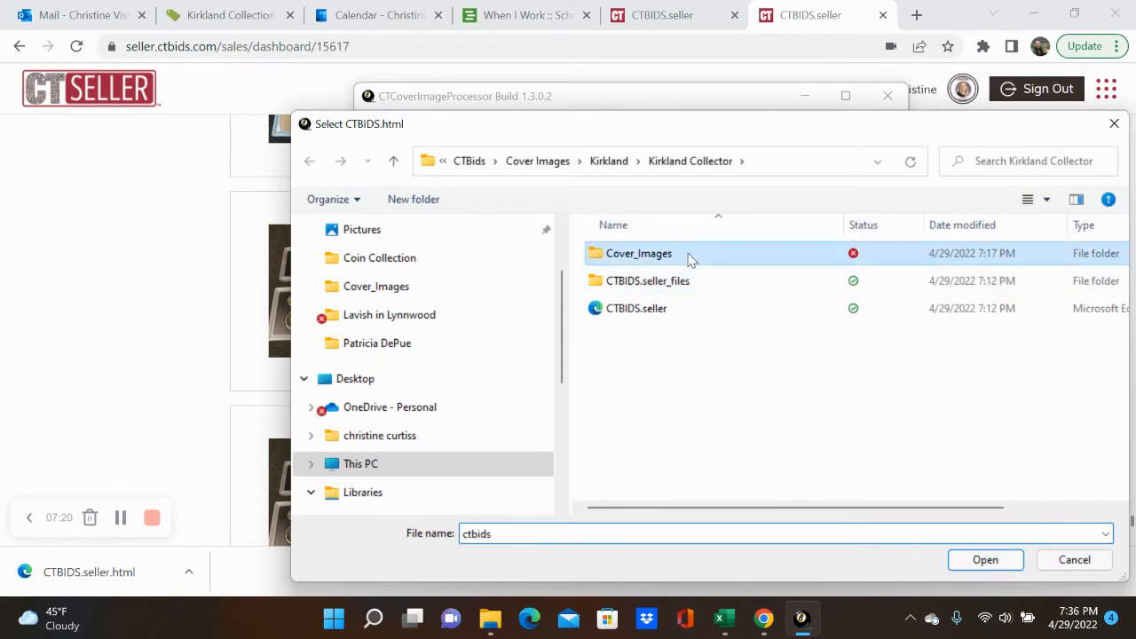
double_click(689, 255)
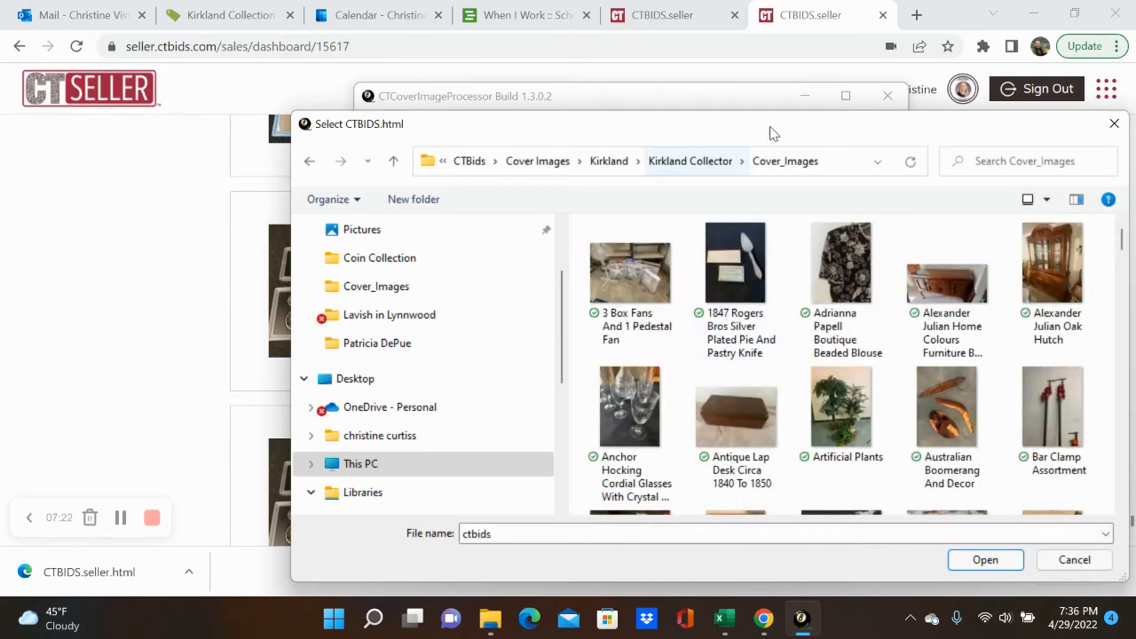
click(613, 162)
double_click(665, 253)
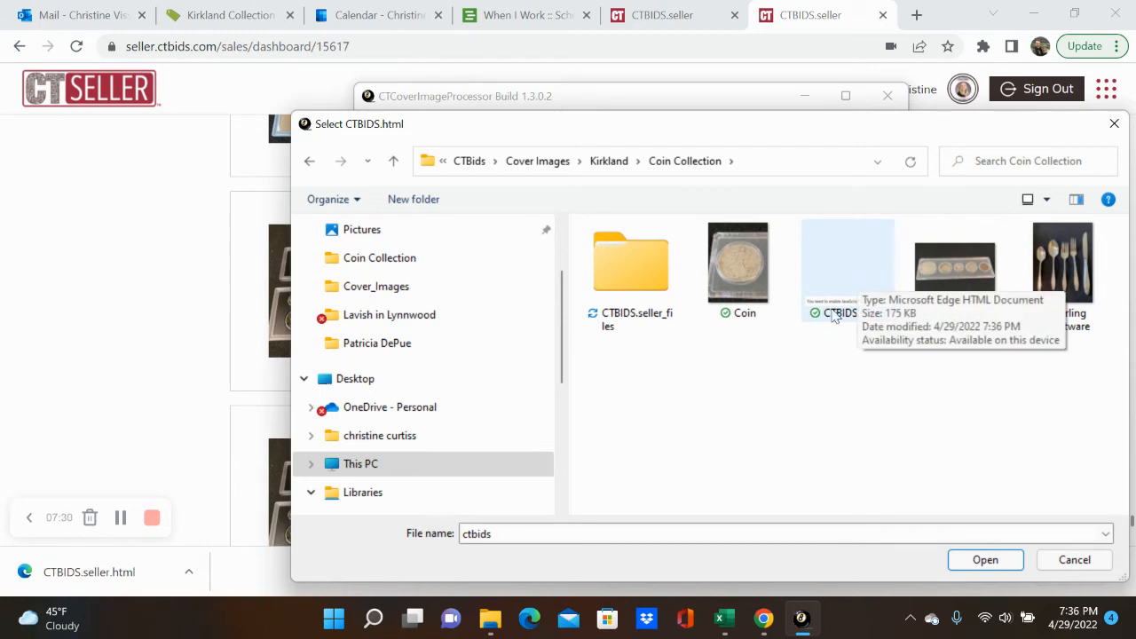
double_click(840, 258)
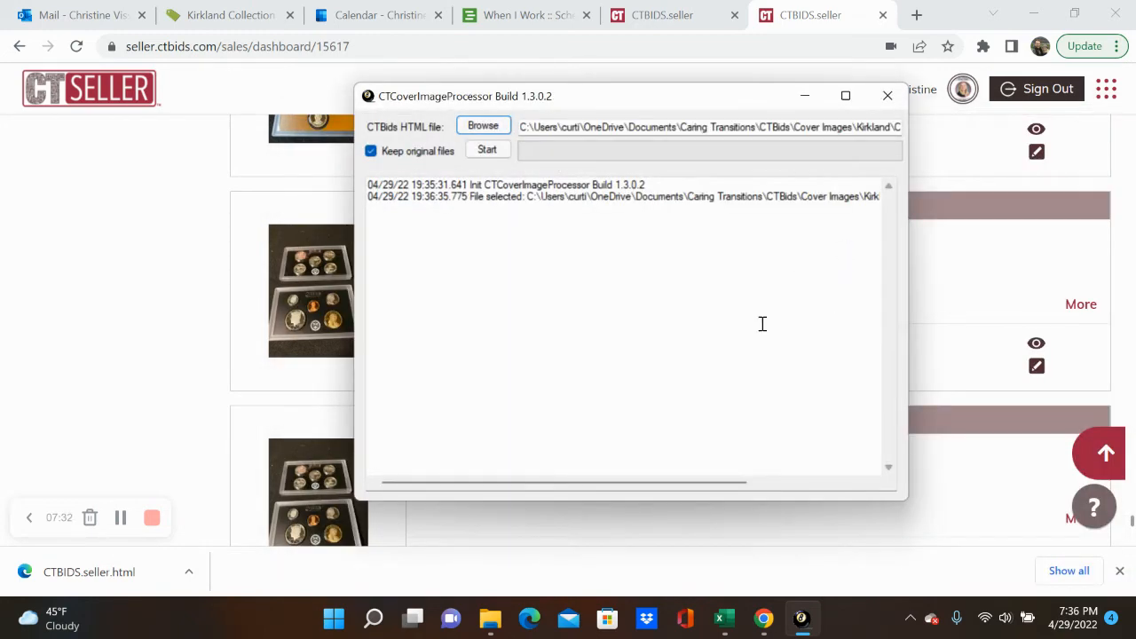
- Process the coin collection's cover images, check the log's completion line, and close the image processor
click(497, 154)
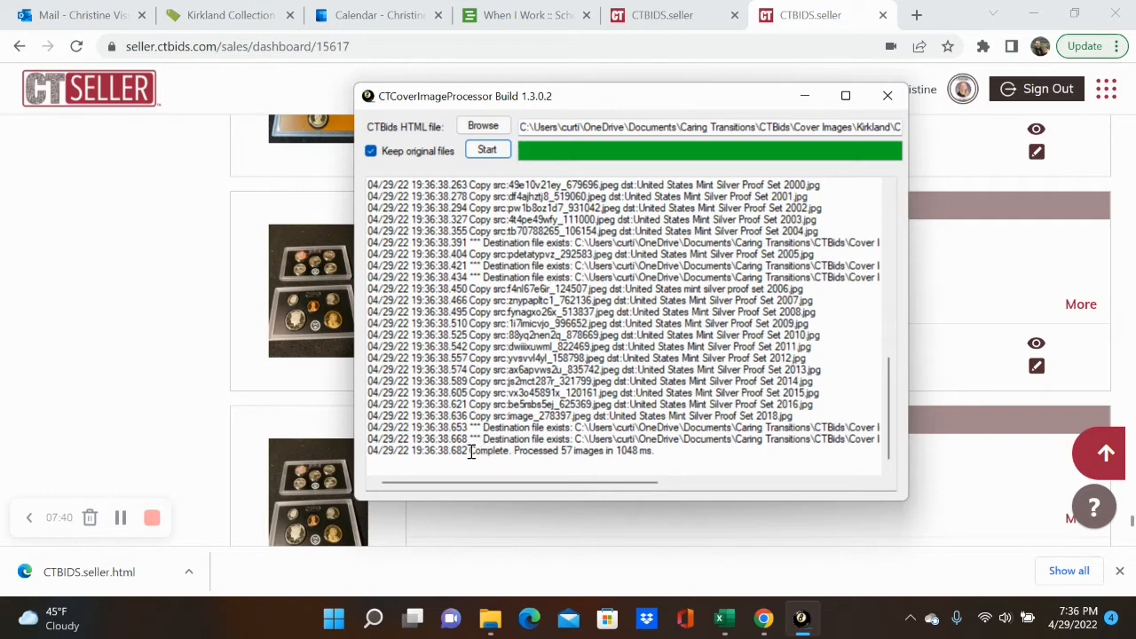
drag(471, 452, 685, 451)
click(691, 453)
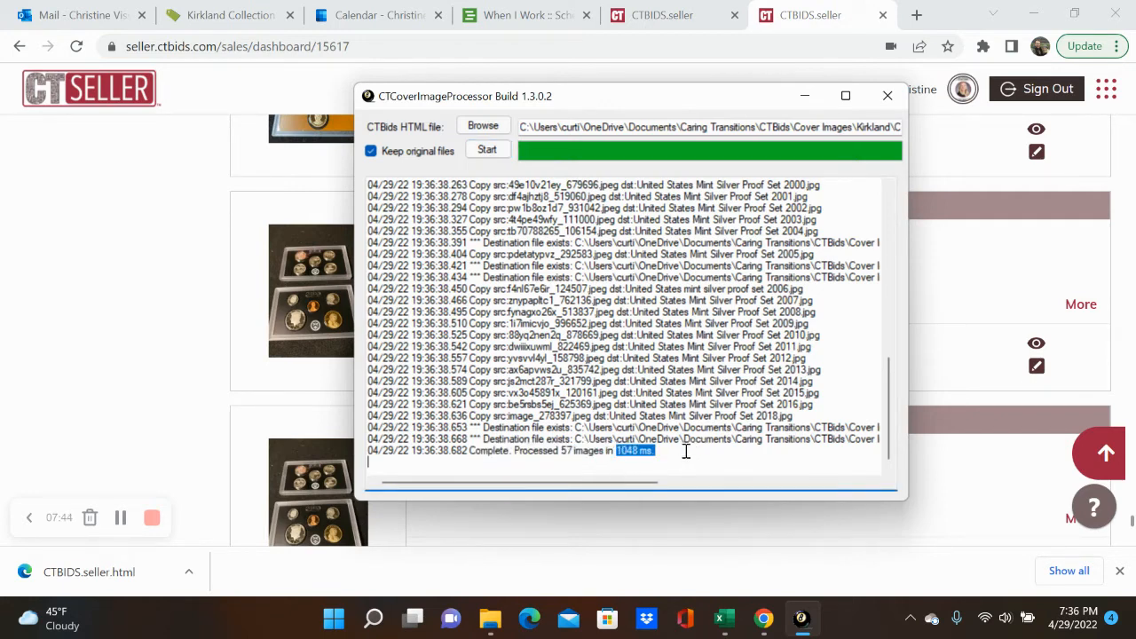
click(887, 96)
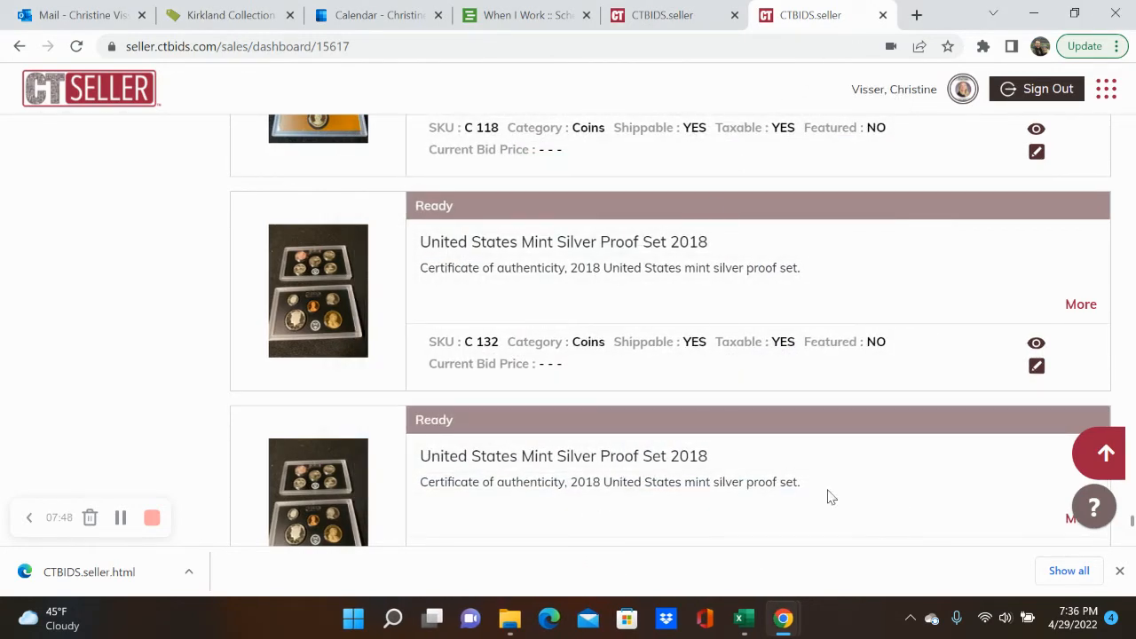
click(781, 619)
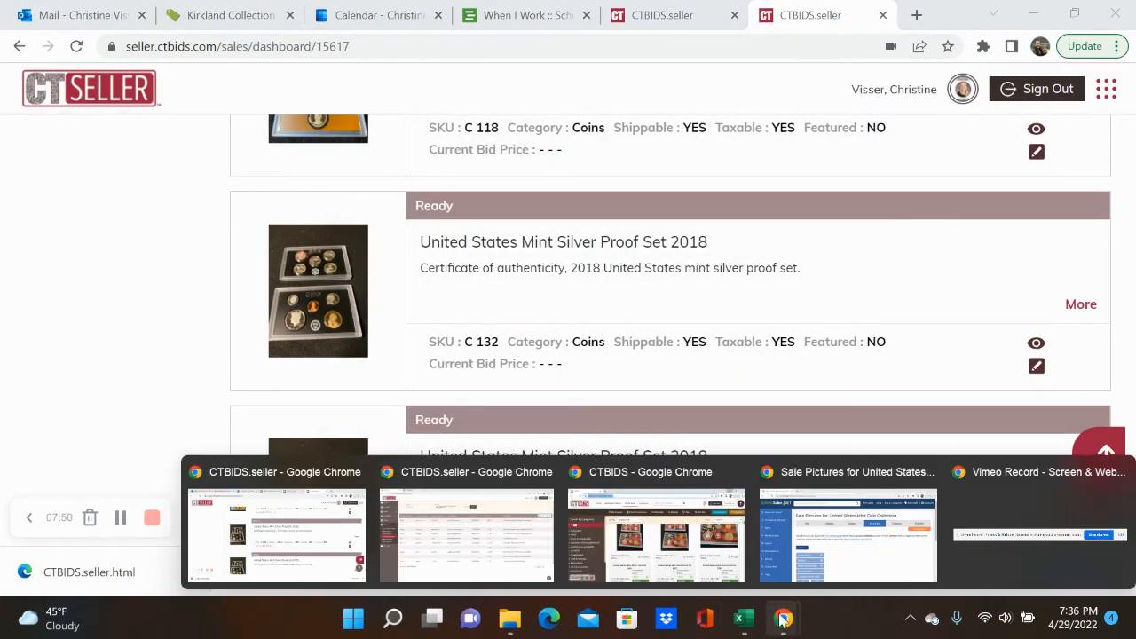
click(850, 568)
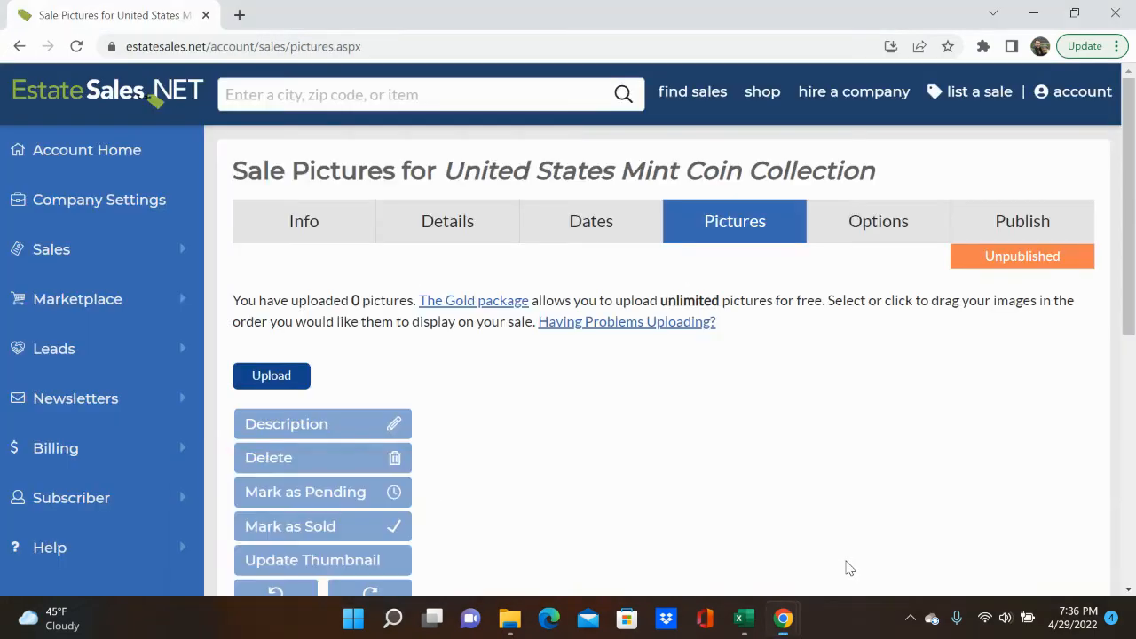
click(272, 377)
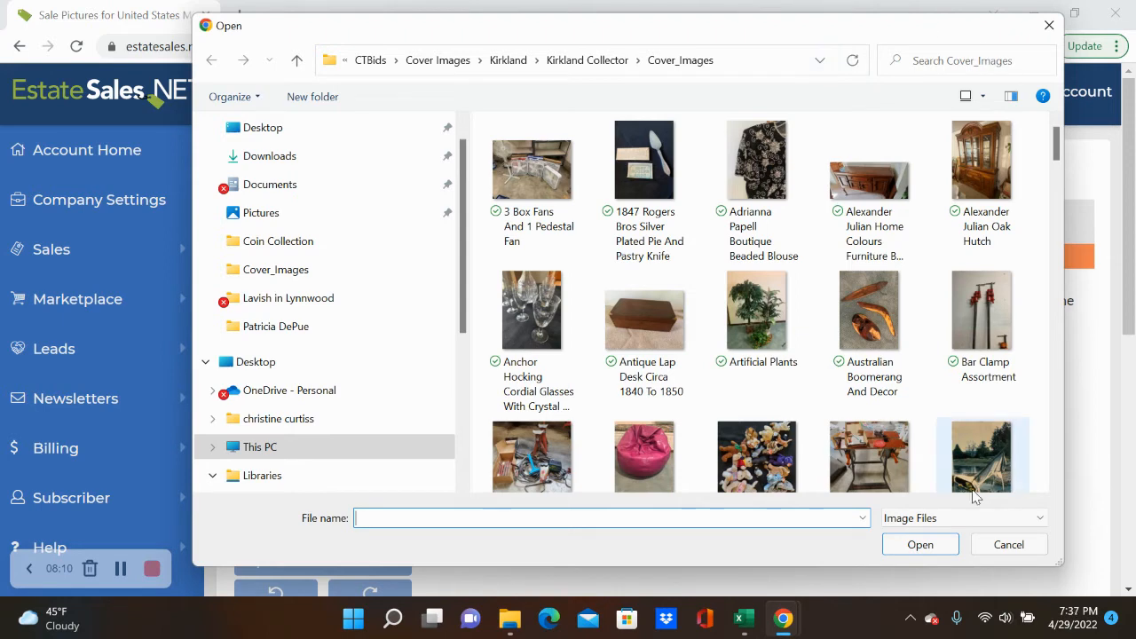
click(1006, 544)
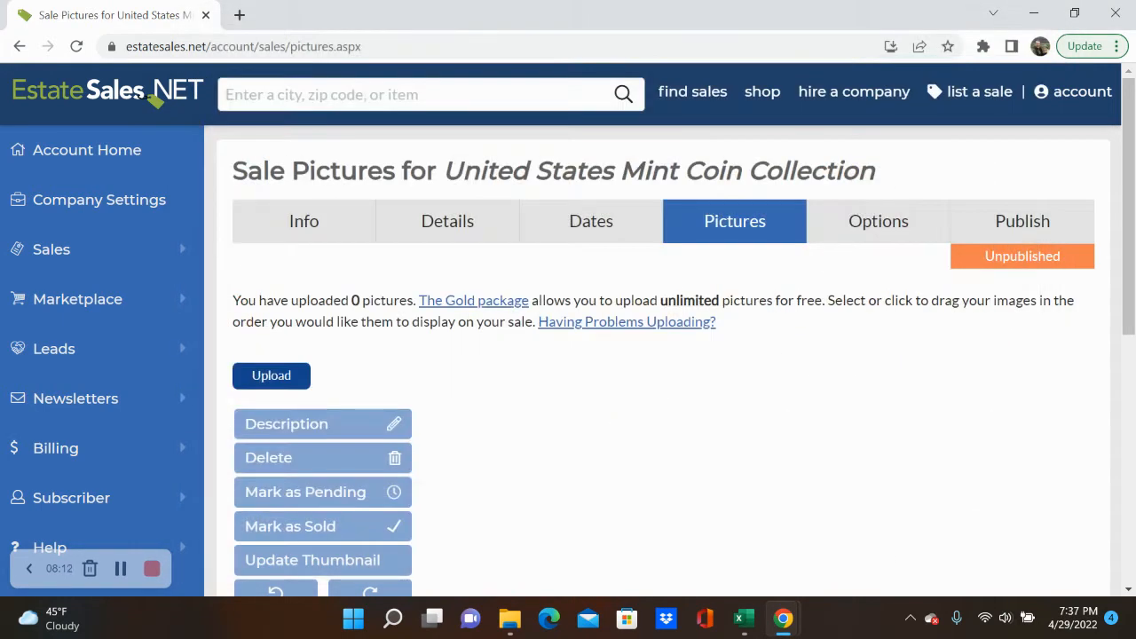
- Open the Cover_Images folder inside Kirkland's Coin Collection folder in File Explorer, maximize the window, and examine the extracted coin picture names
click(510, 618)
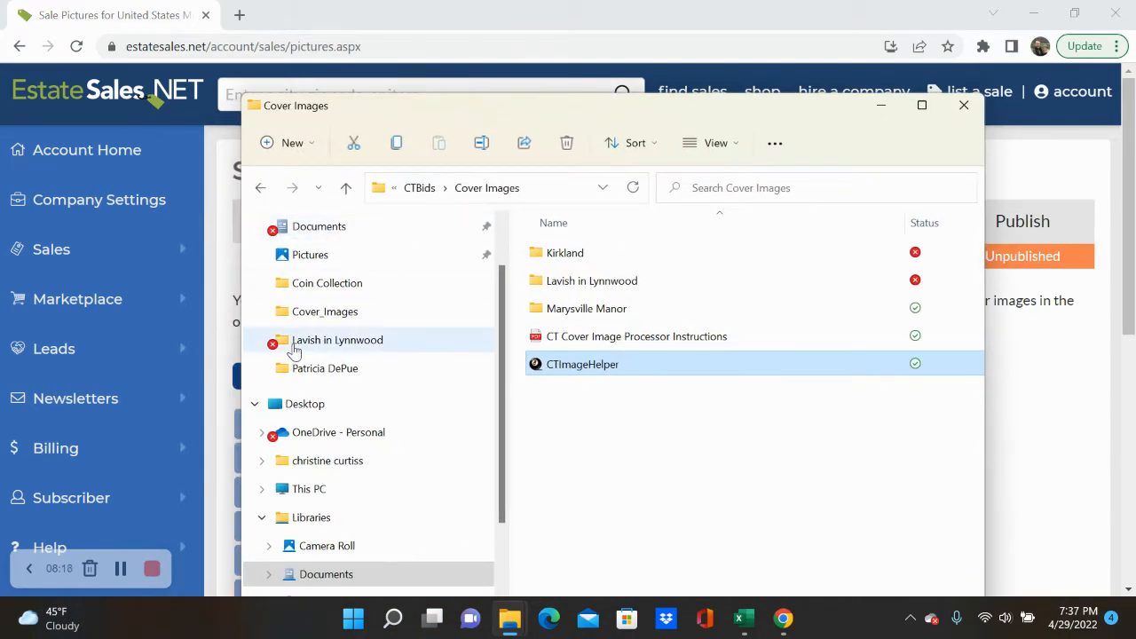
click(421, 188)
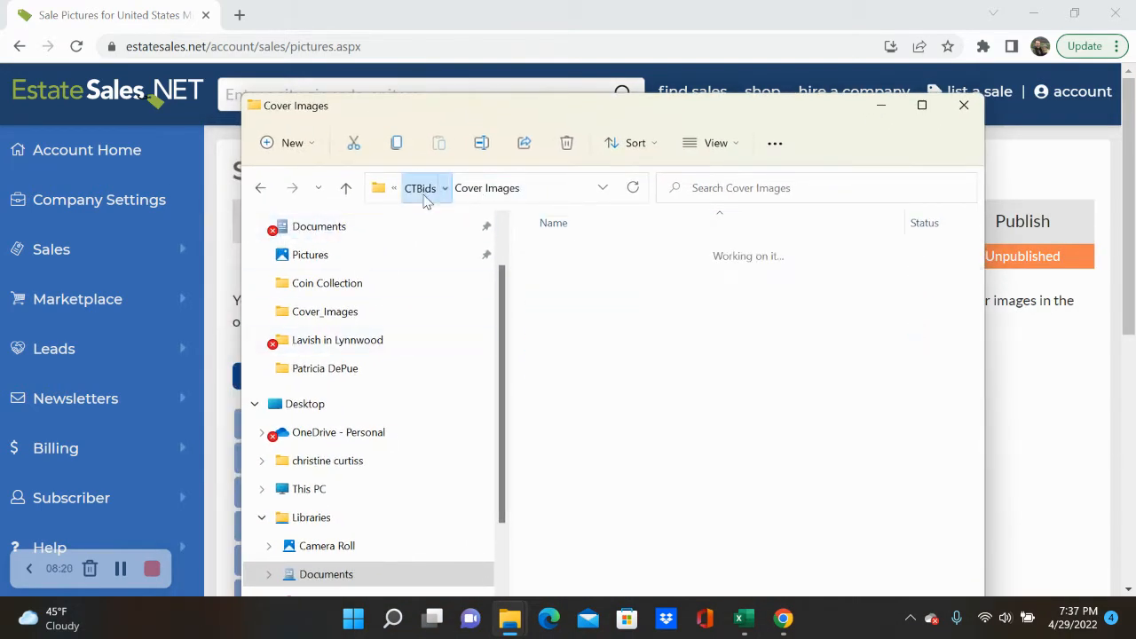
double_click(575, 282)
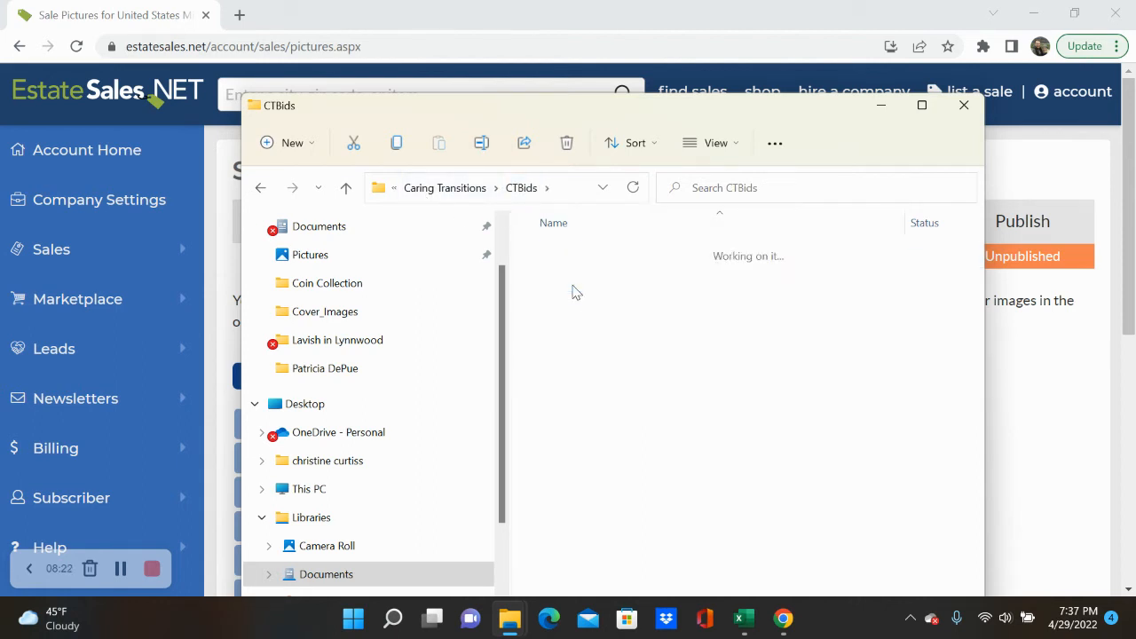
double_click(592, 256)
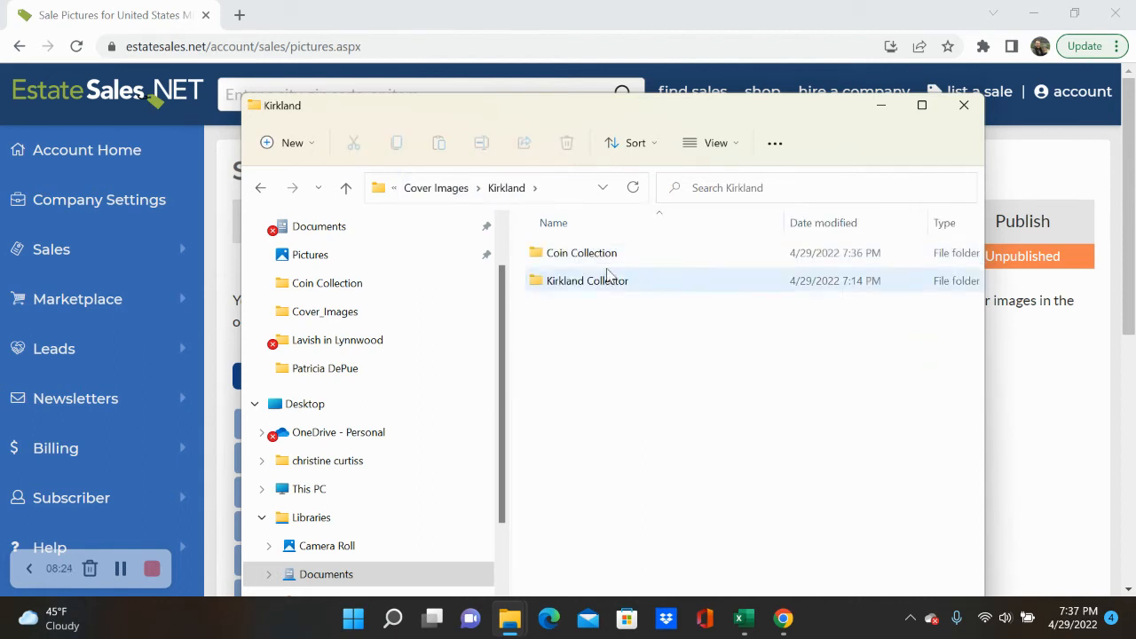
double_click(617, 263)
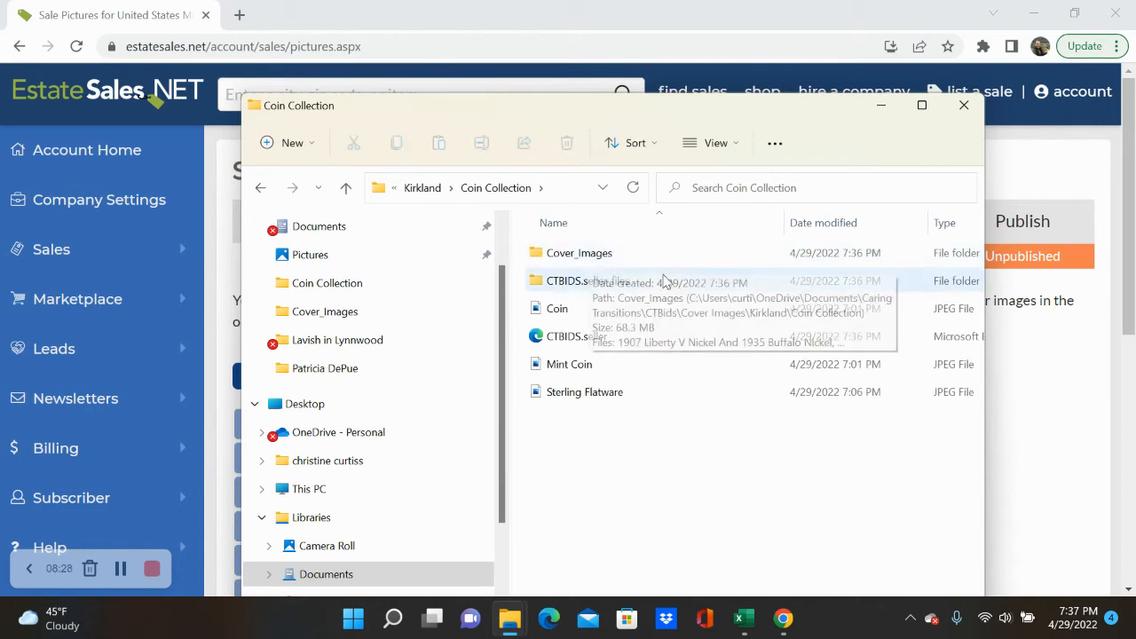
double_click(570, 256)
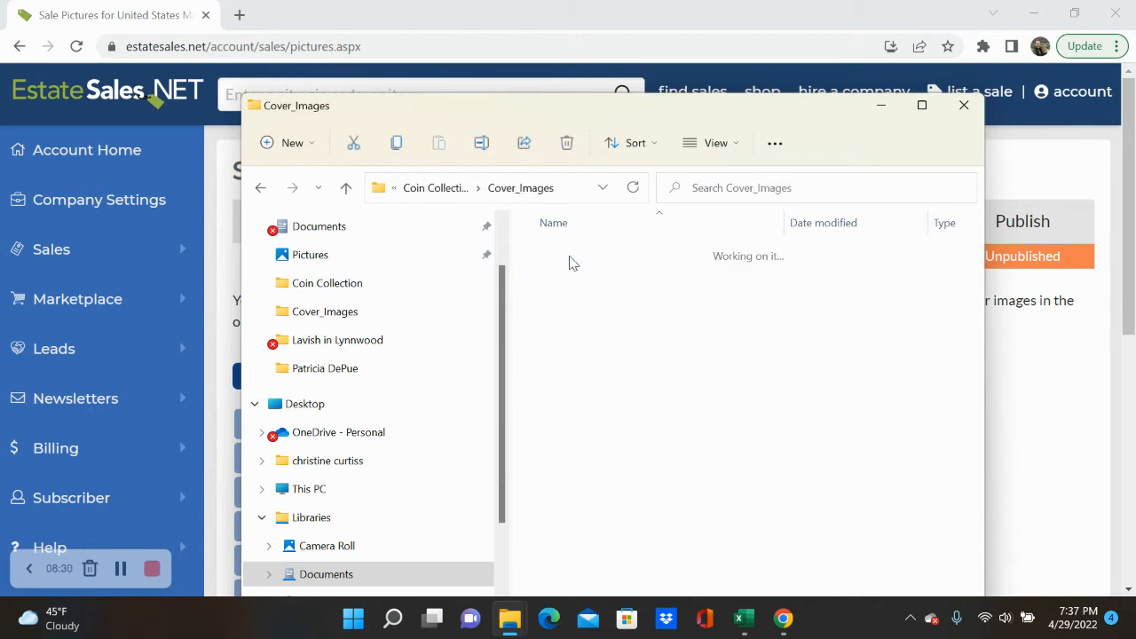
click(928, 104)
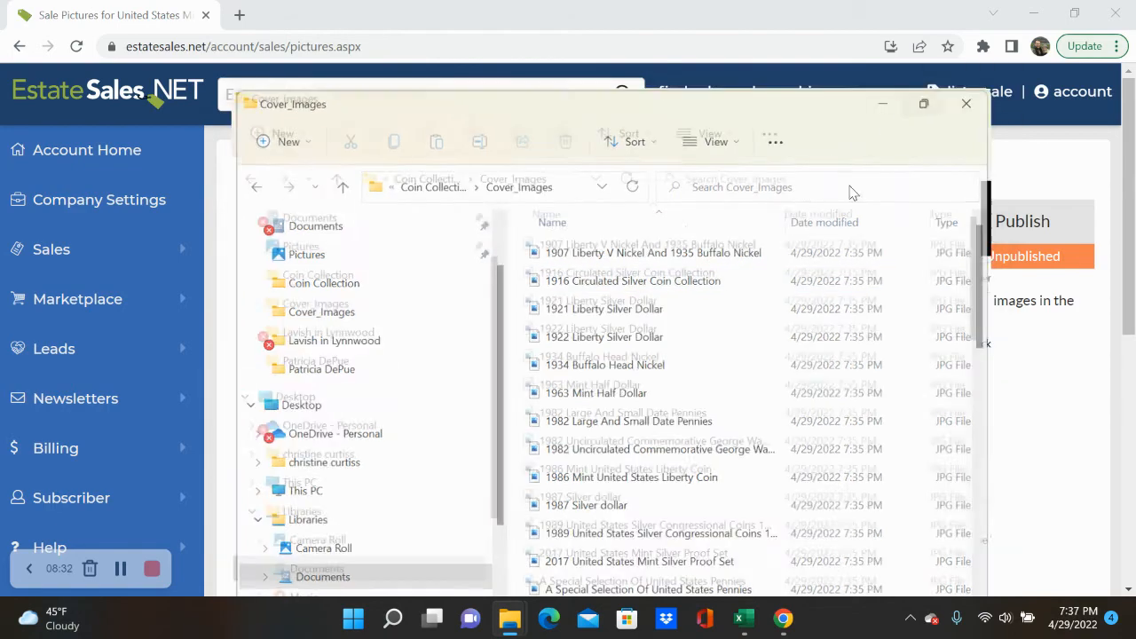
scroll(426, 273, down, 5)
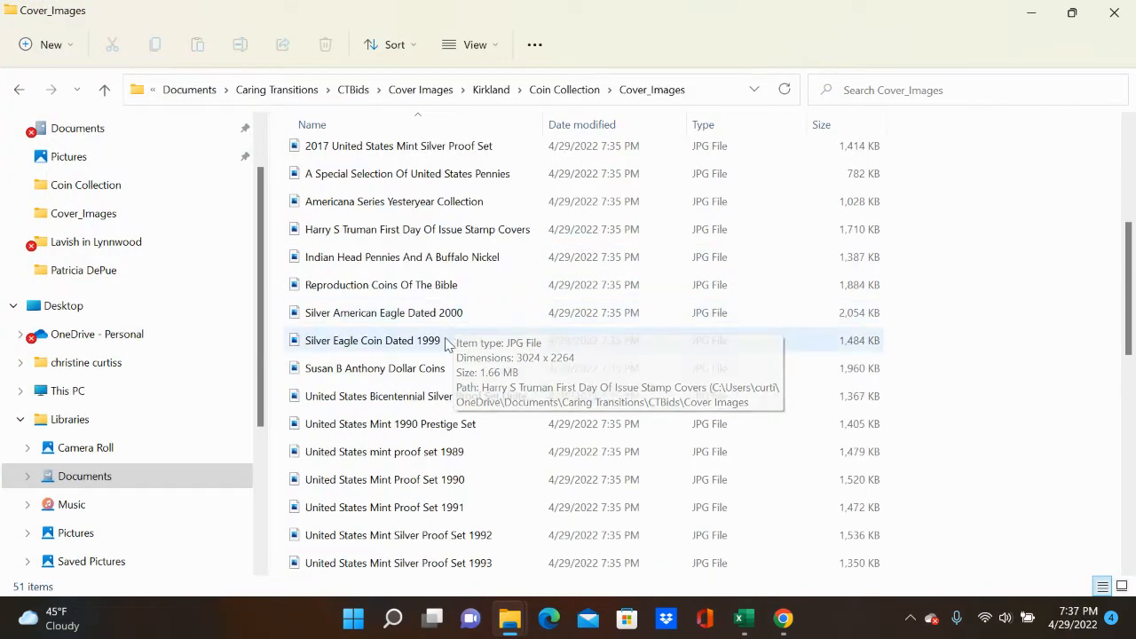
scroll(441, 392, down, 6)
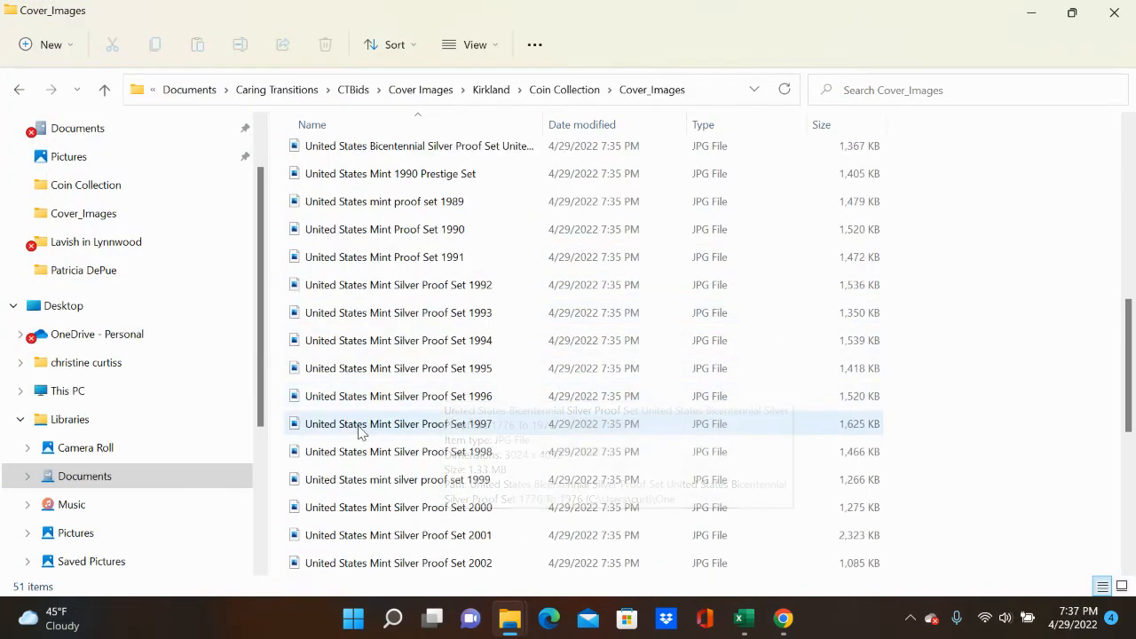
scroll(417, 470, down, 1)
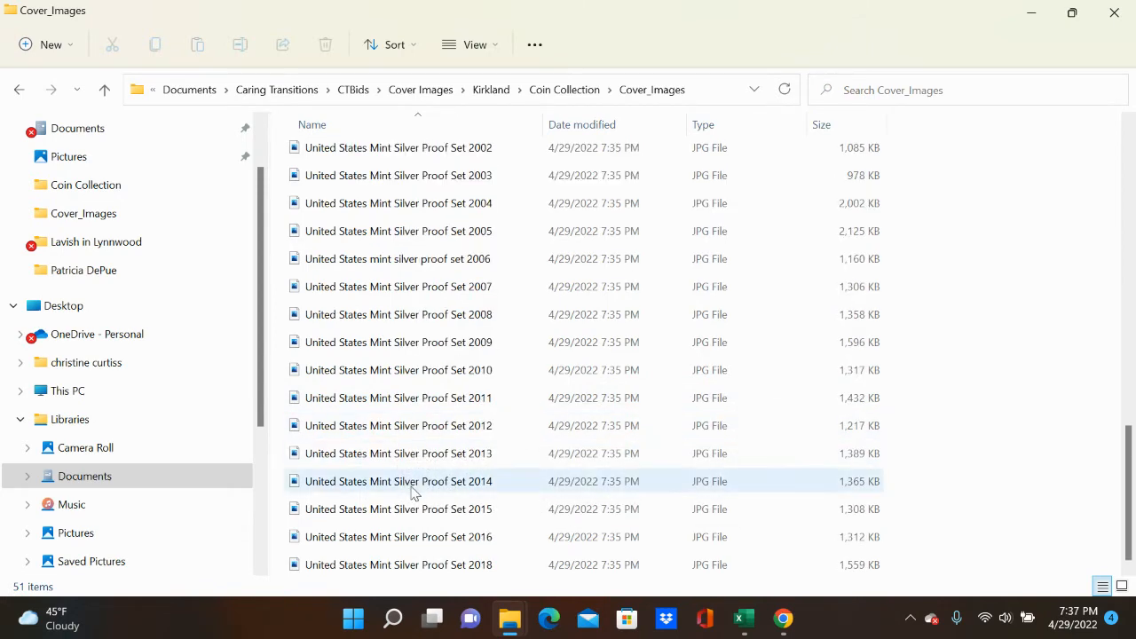
scroll(413, 484, up, 6)
scroll(410, 484, up, 6)
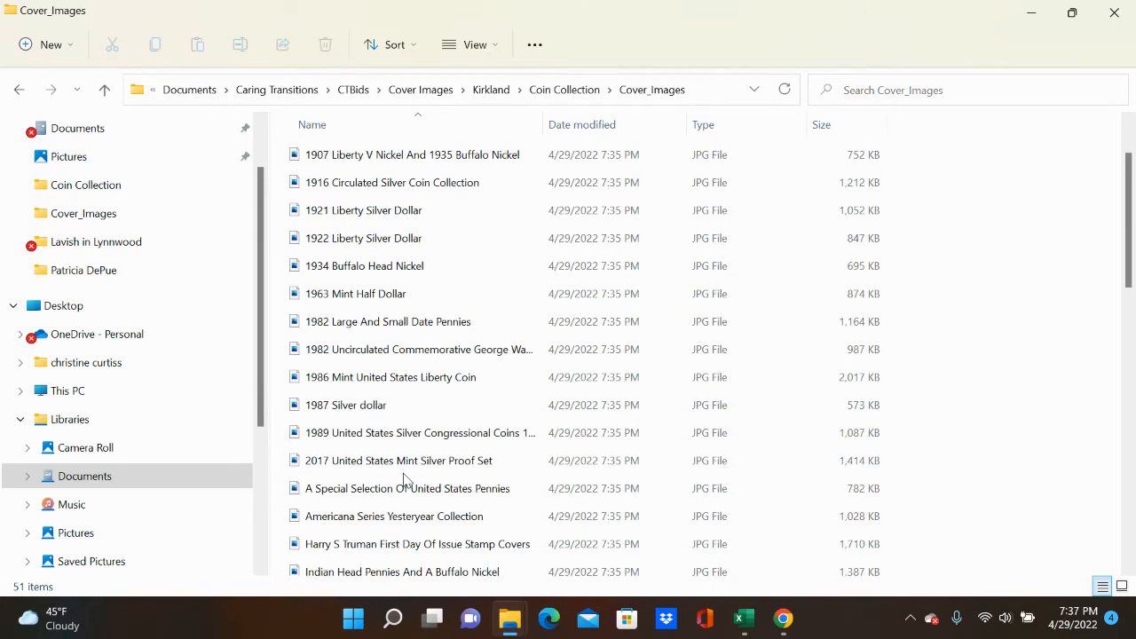
- Open the Kirkland Collector's Cover_Images folder and look through the picture names for garbled apostrophe characters
click(19, 89)
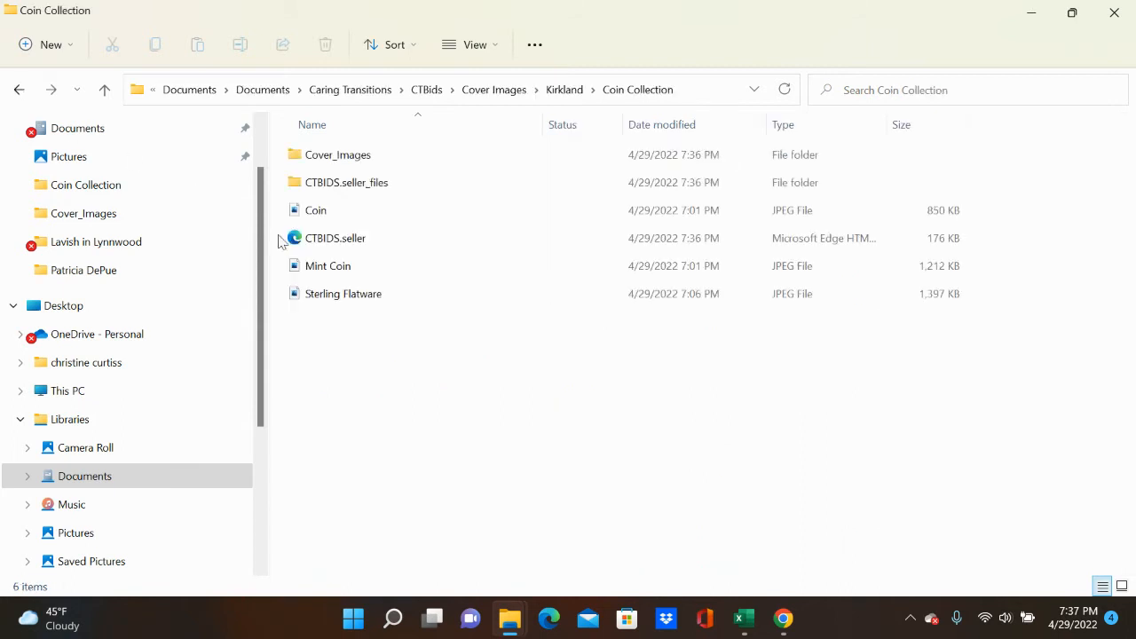
click(559, 90)
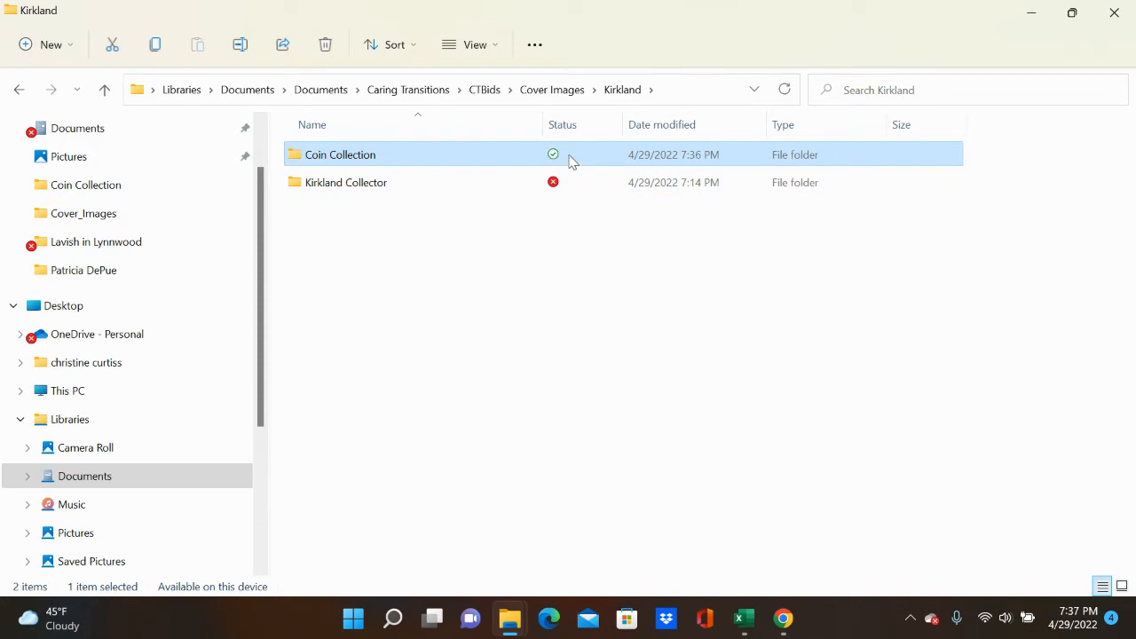
double_click(397, 183)
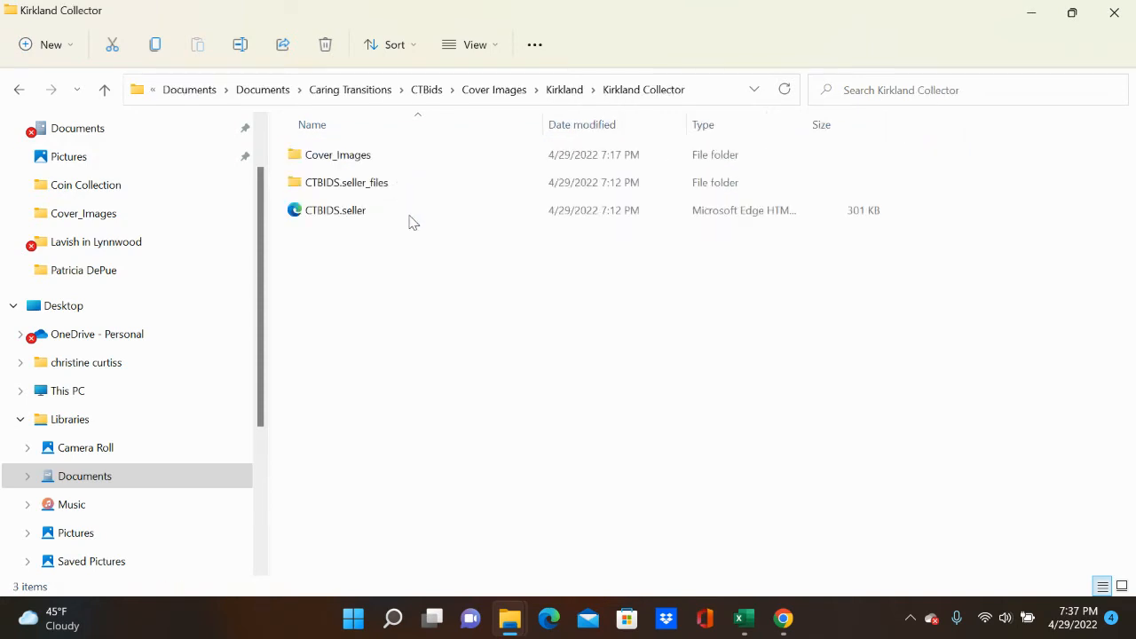
double_click(363, 163)
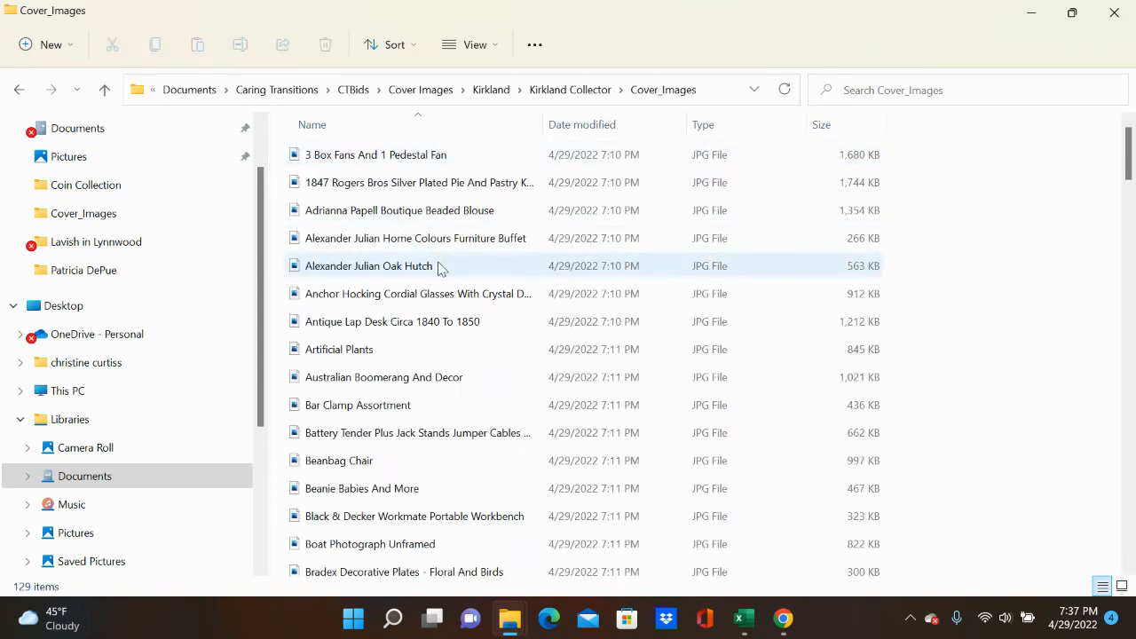
scroll(404, 400, down, 3)
scroll(434, 429, down, 5)
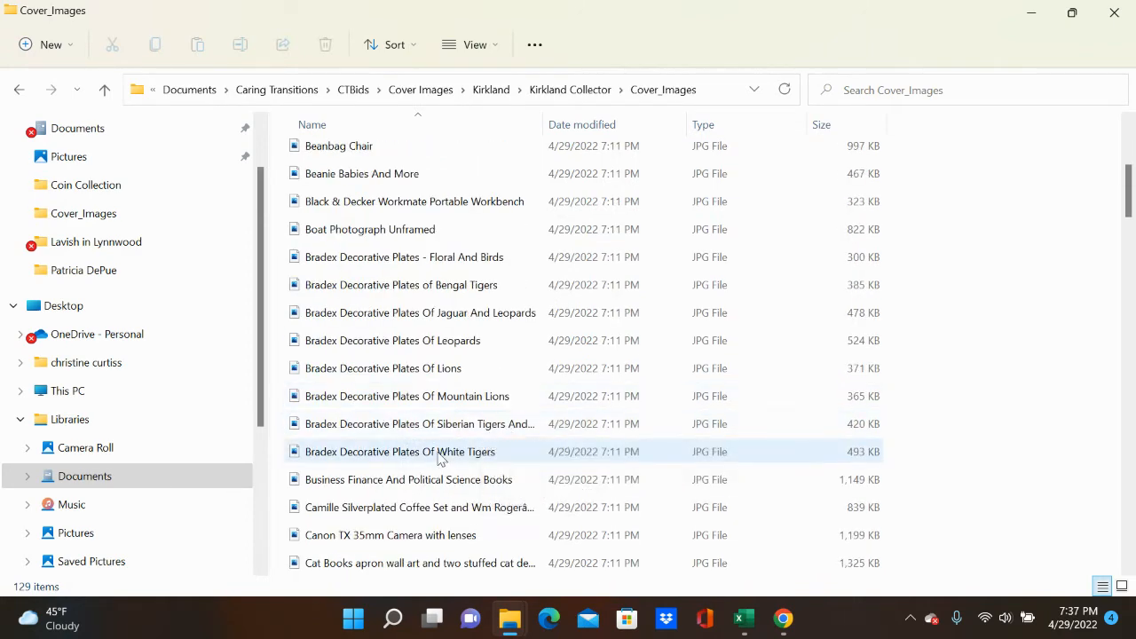
scroll(435, 457, down, 2)
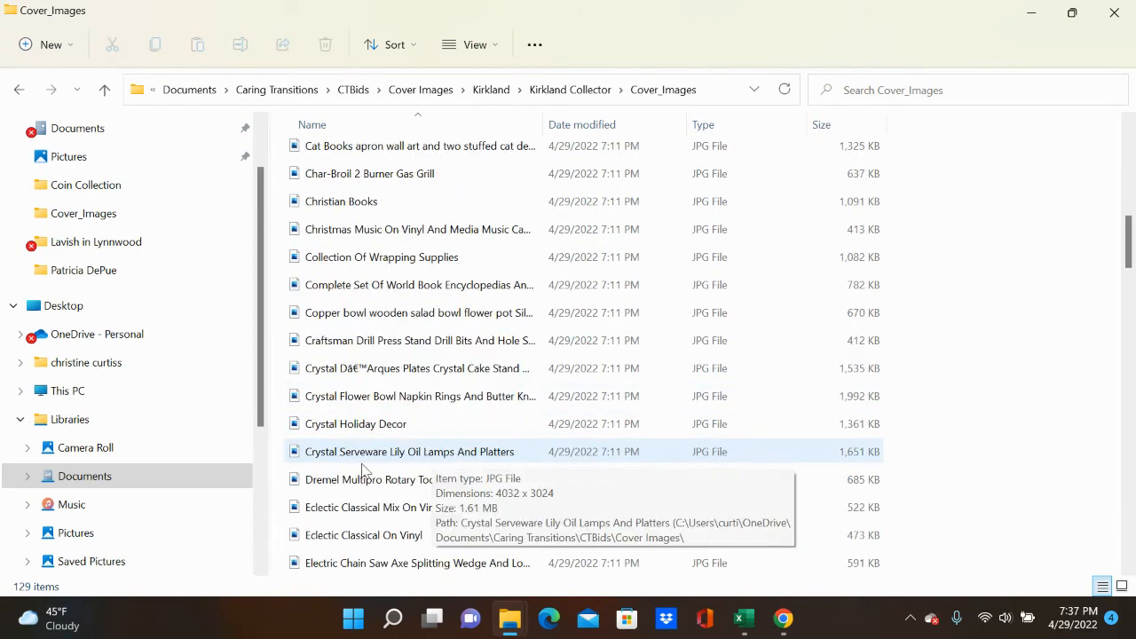
scroll(501, 441, down, 6)
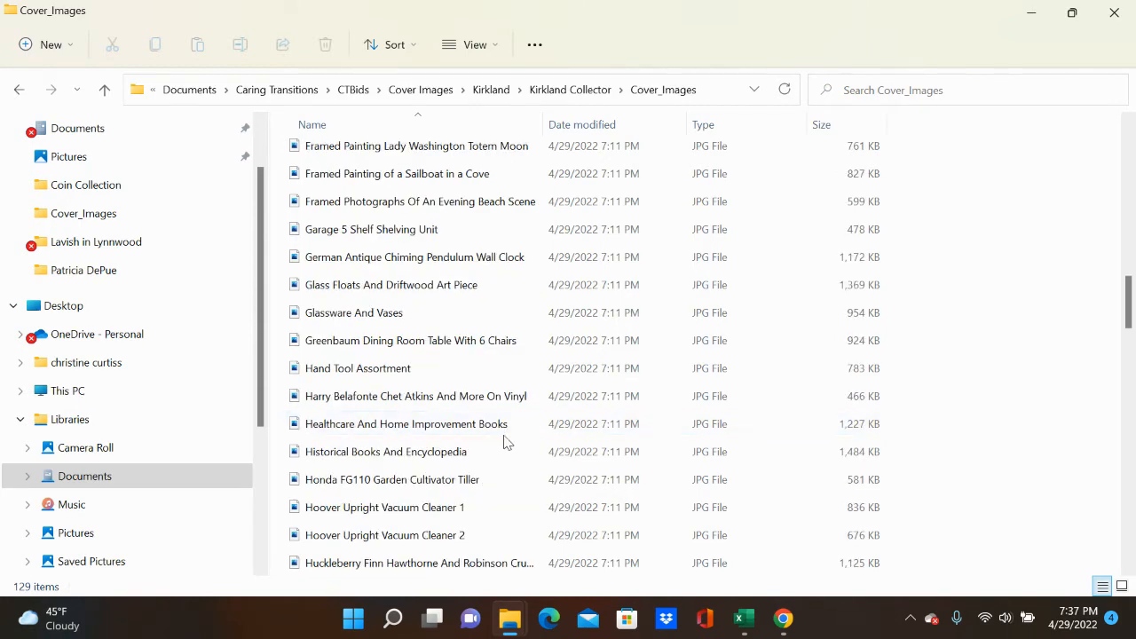
scroll(503, 441, down, 5)
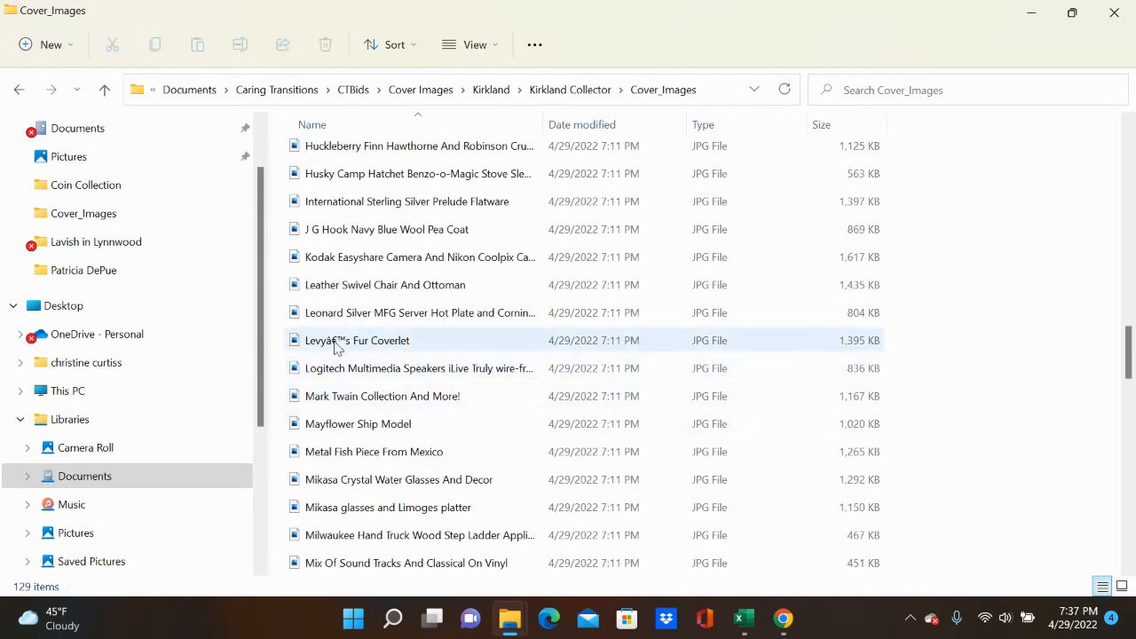
- Rename the fur coverlet picture as Levys Fur Coverlet, removing the stray characters from its name
click(336, 346)
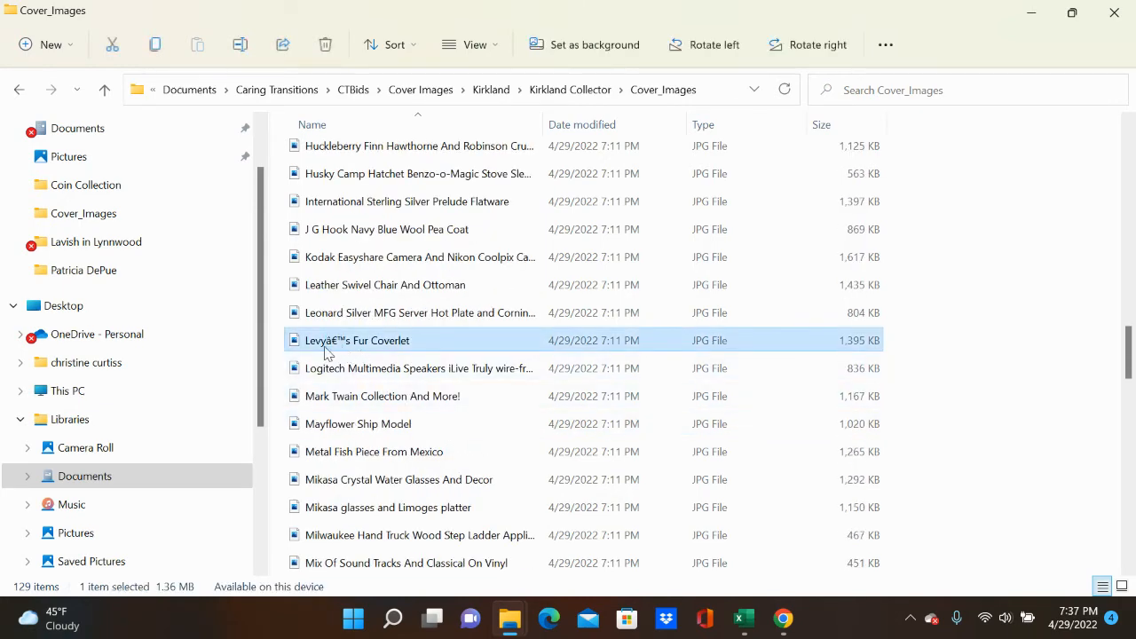
click(333, 346)
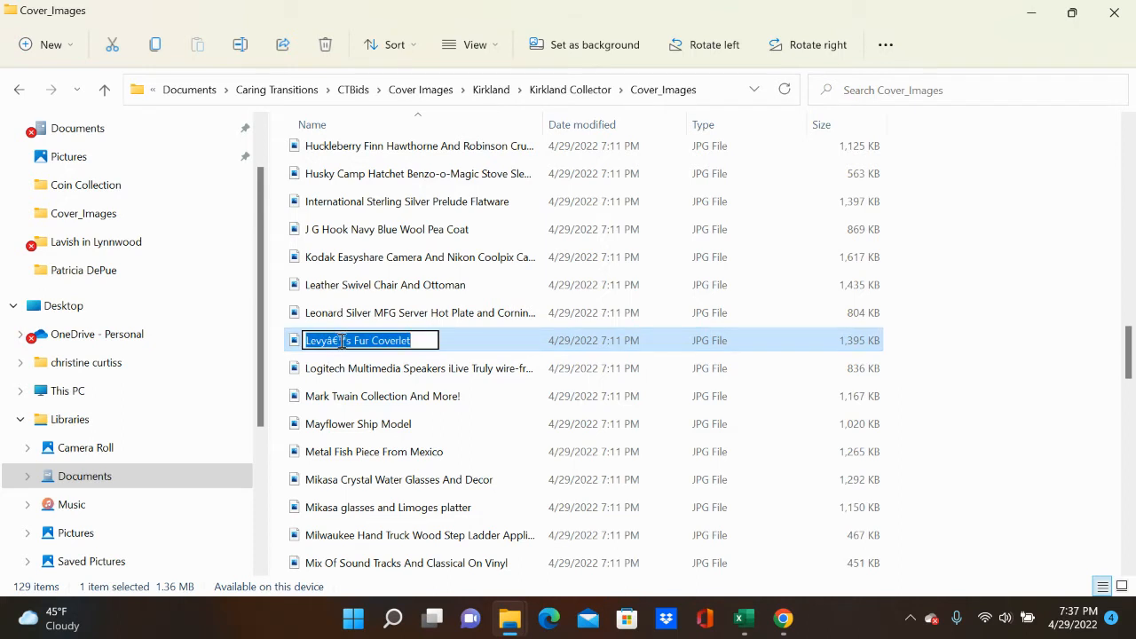
click(341, 341)
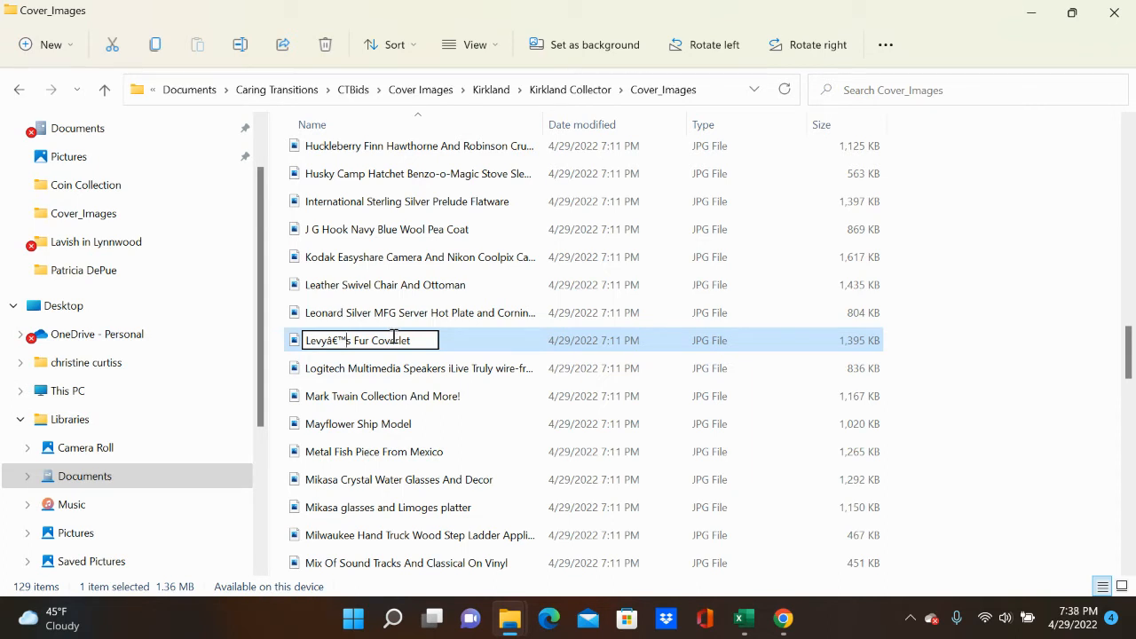
key(BackSpace)
key(BackSpace)
key(BackSpace)
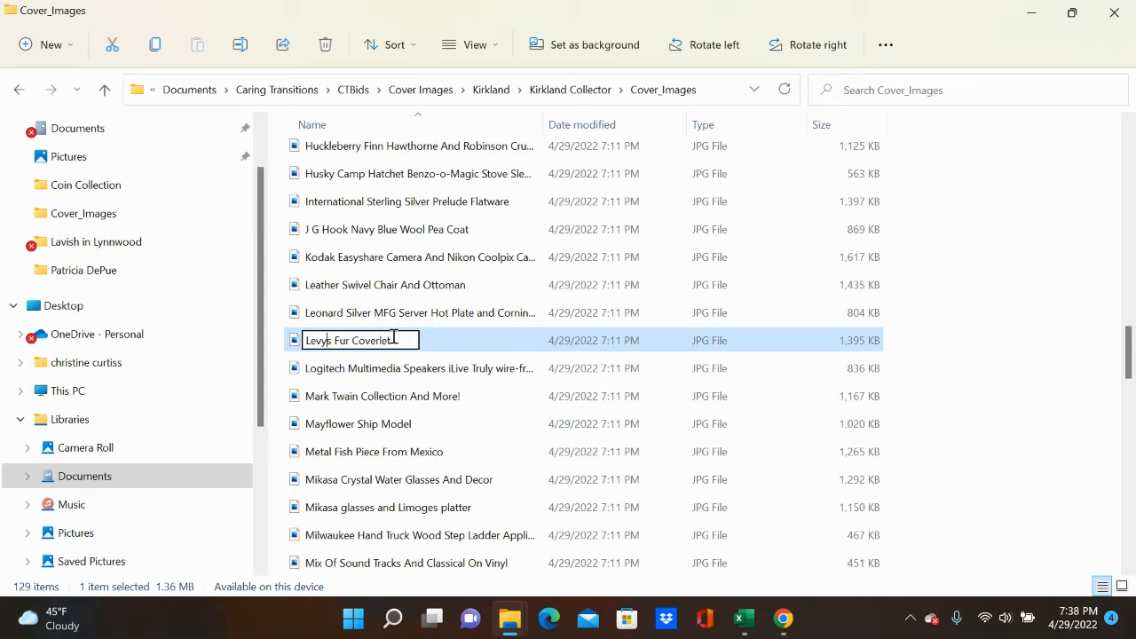
key(Return)
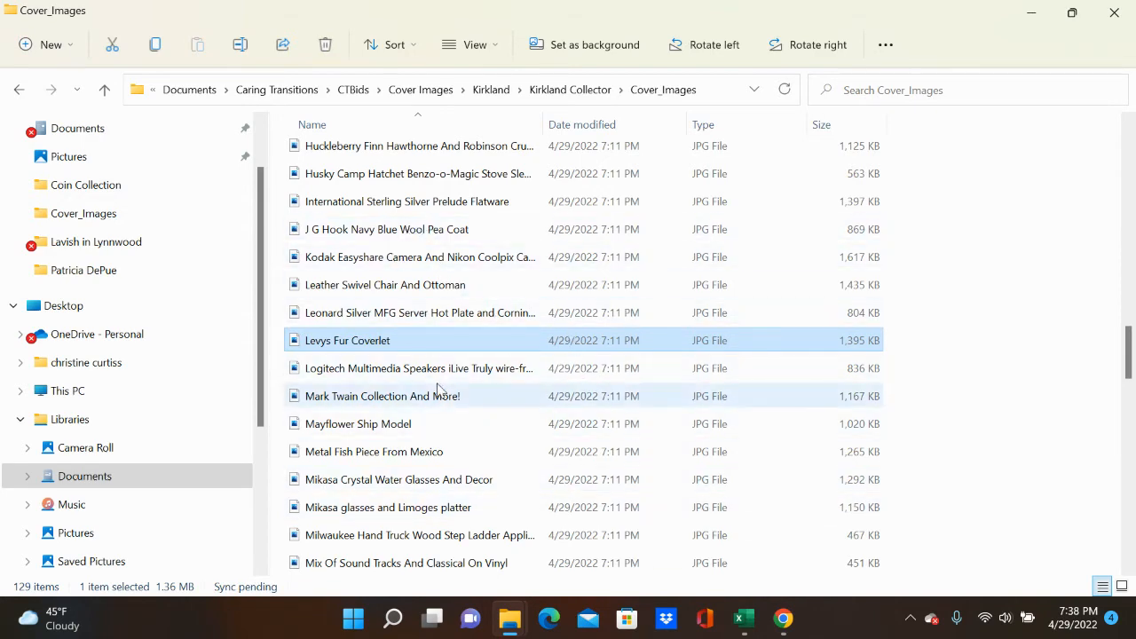
- Check further picture names in the Kirkland Collector images for garbled characters, and reopen the Cover_Images folder from its parent
scroll(443, 395, down, 2)
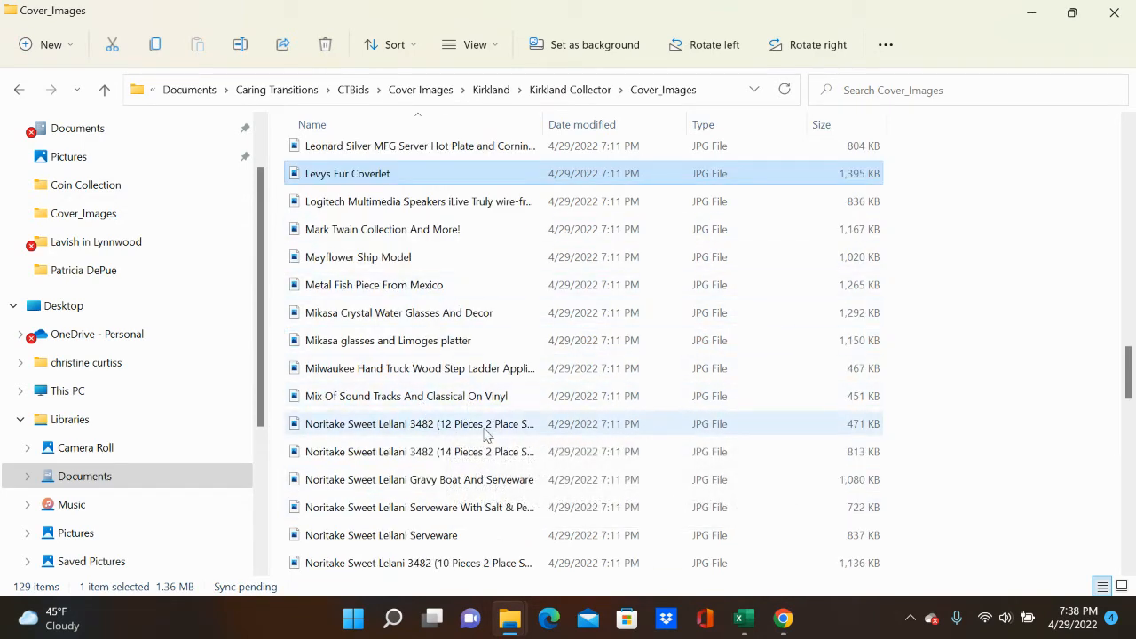
scroll(486, 435, down, 1)
scroll(612, 367, down, 3)
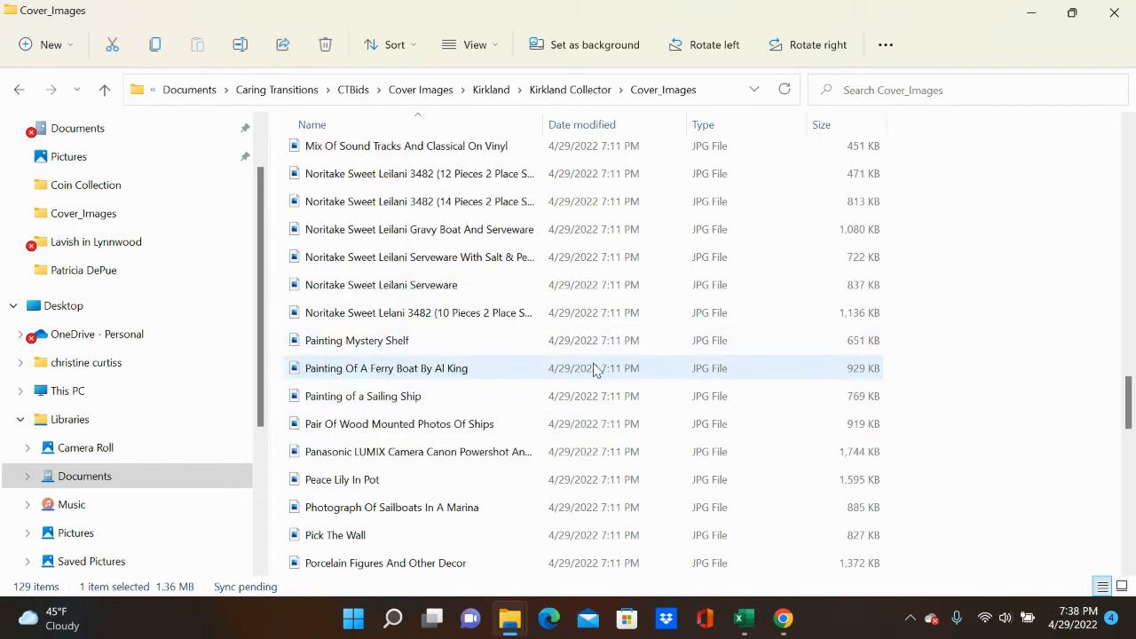
scroll(508, 346, down, 1)
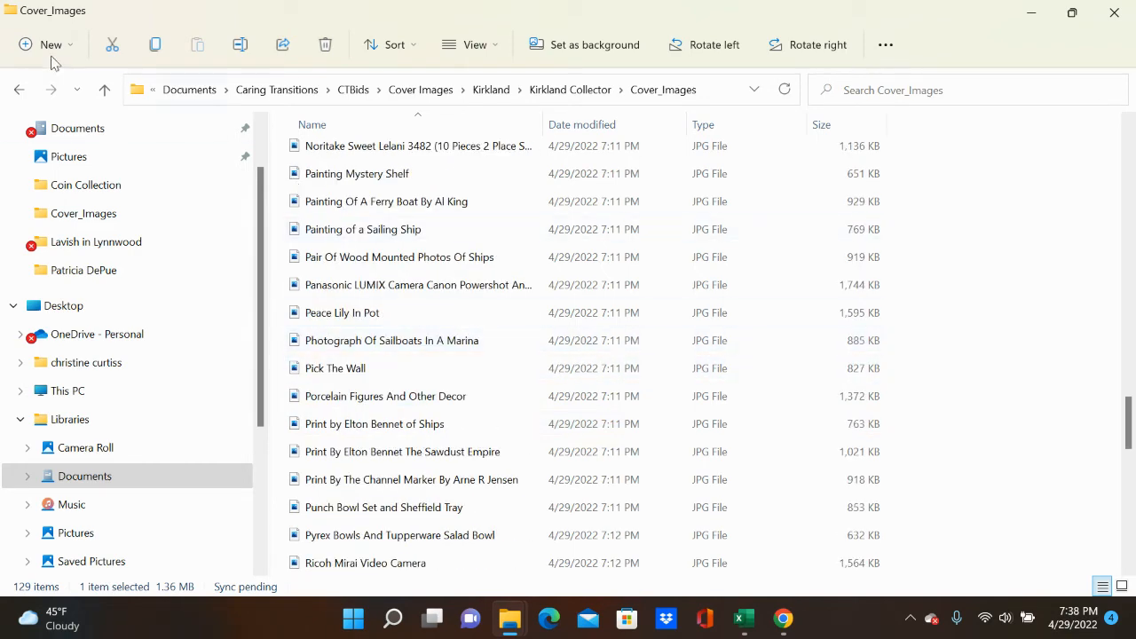
click(22, 92)
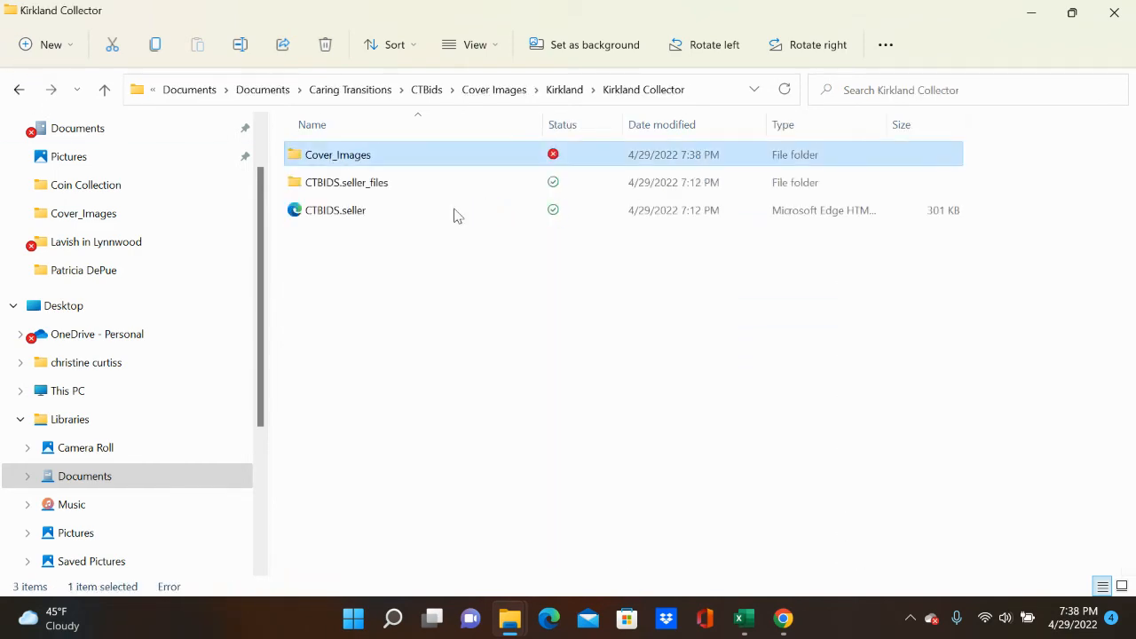
double_click(421, 157)
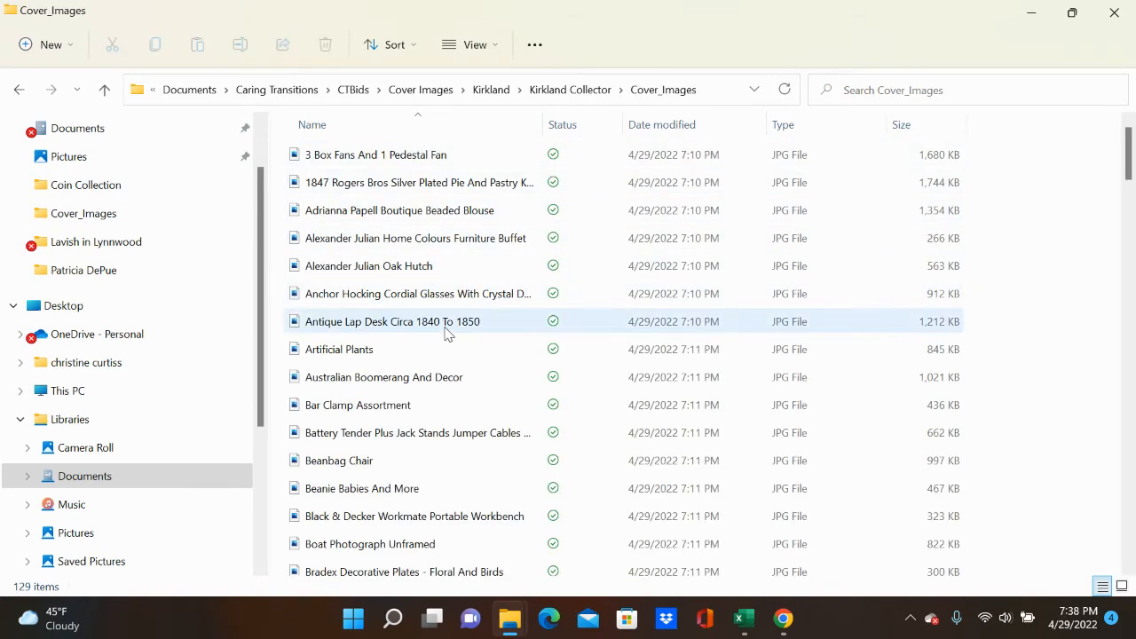
- Remove the stray characters from the Crystal D'Arques picture's name, making it Crystal DArques Plates Crystal Cake Stand With Sterling Silver Base
scroll(461, 448, down, 2)
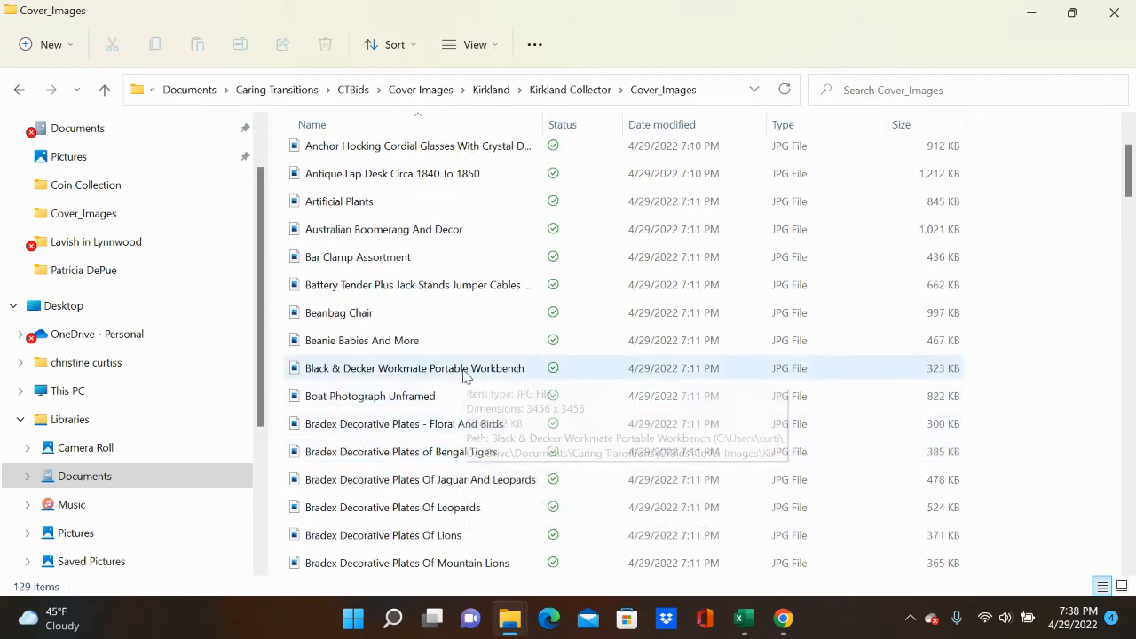
scroll(463, 374, down, 2)
scroll(453, 454, down, 1)
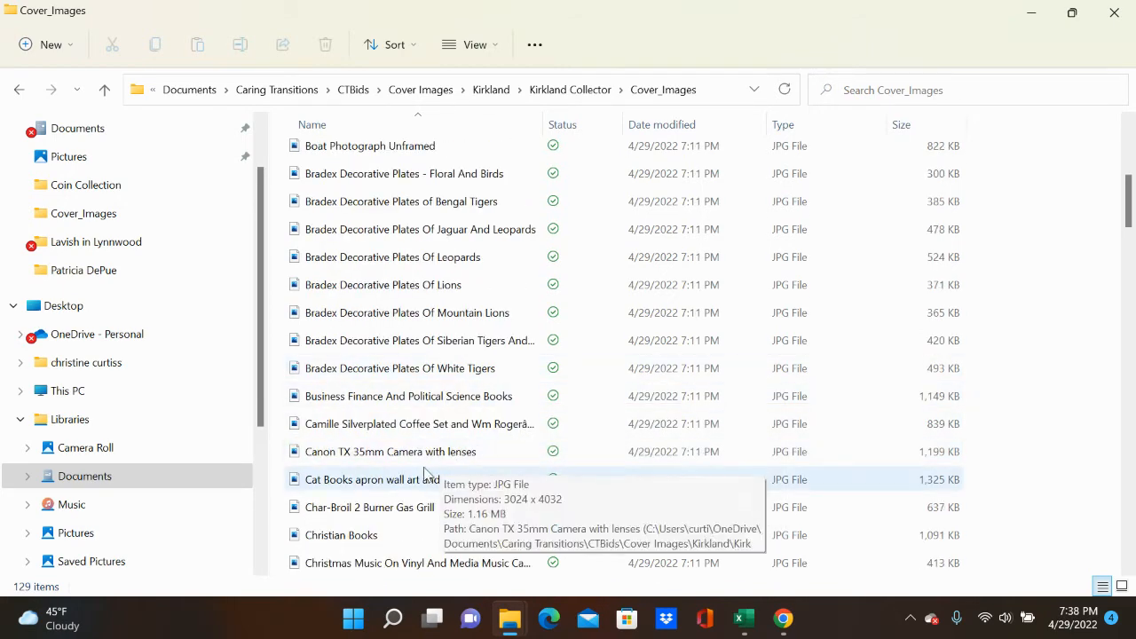
scroll(418, 444, down, 2)
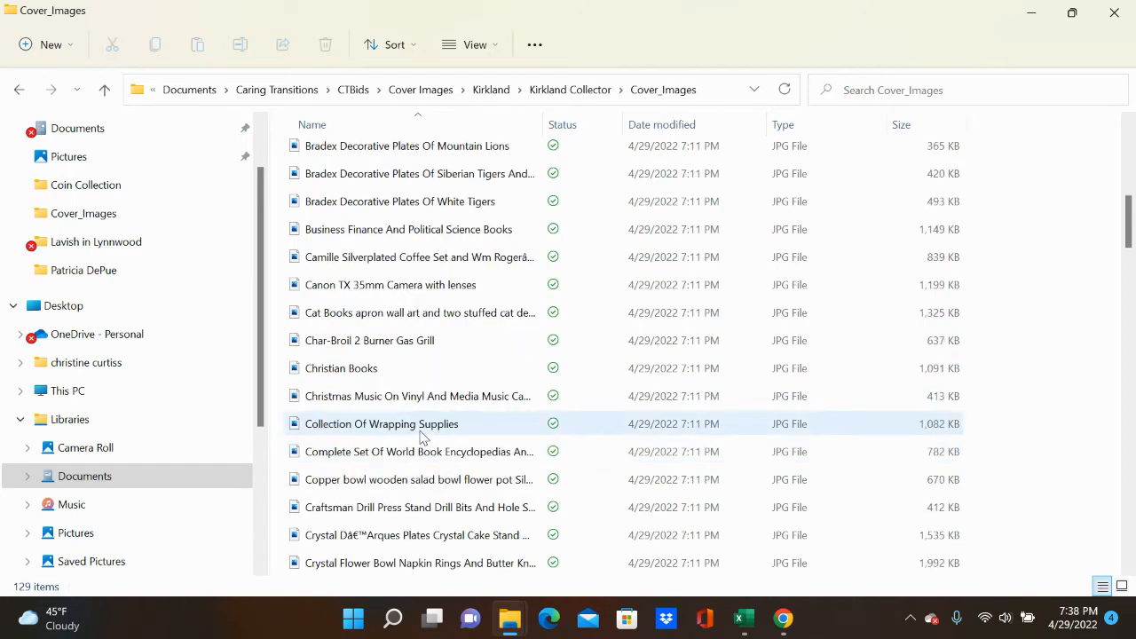
scroll(421, 441, down, 1)
click(357, 452)
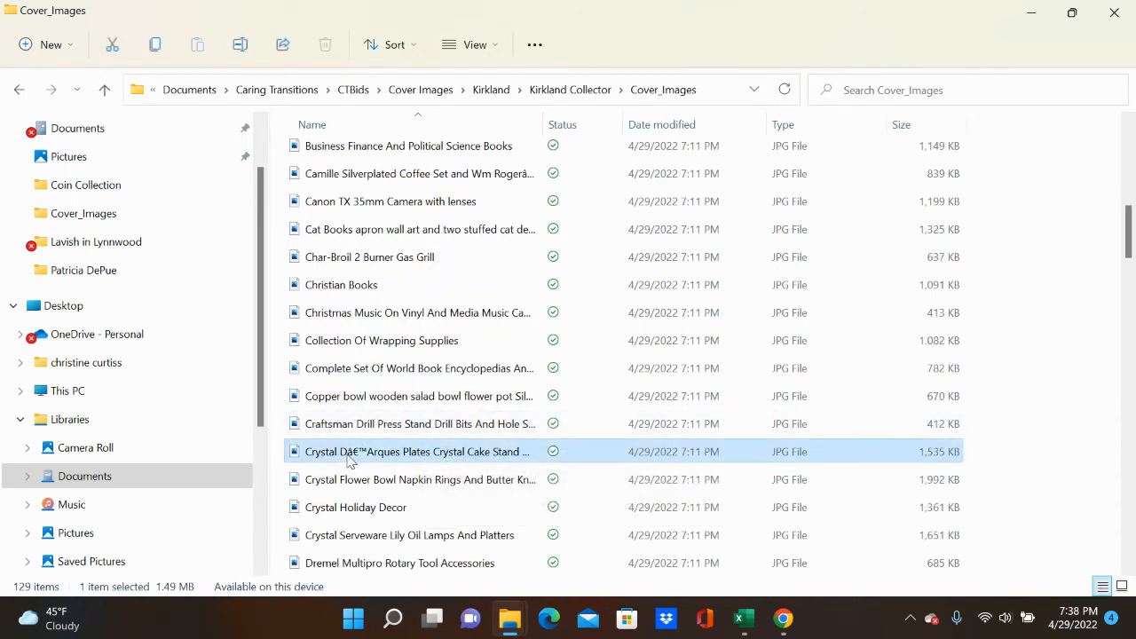
click(362, 454)
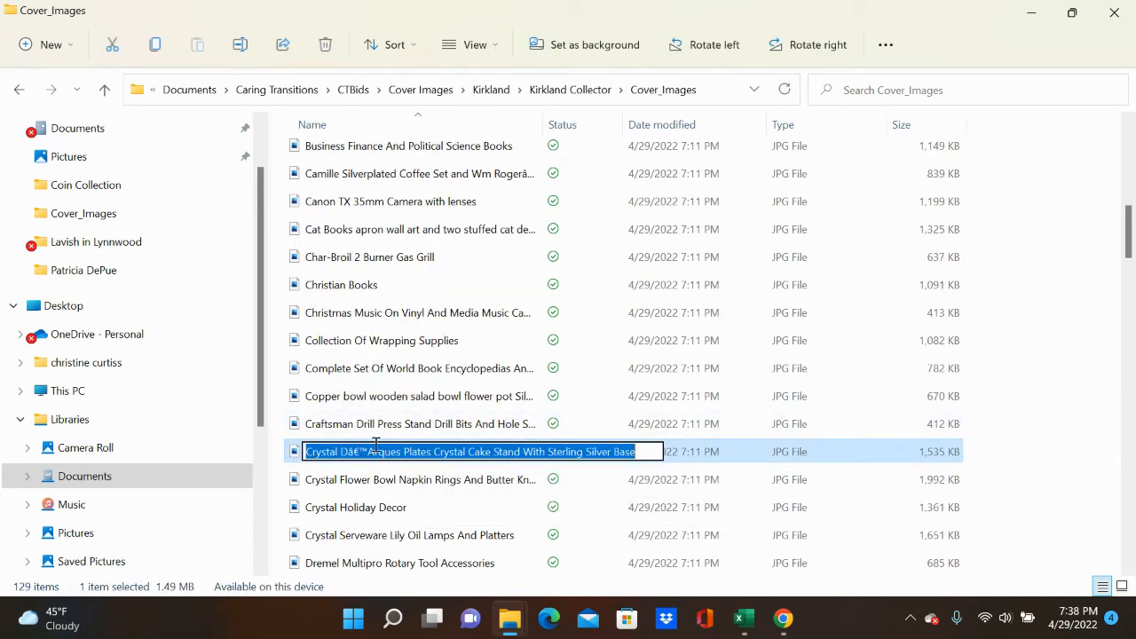
click(369, 451)
key(BackSpace)
key(BackSpace)
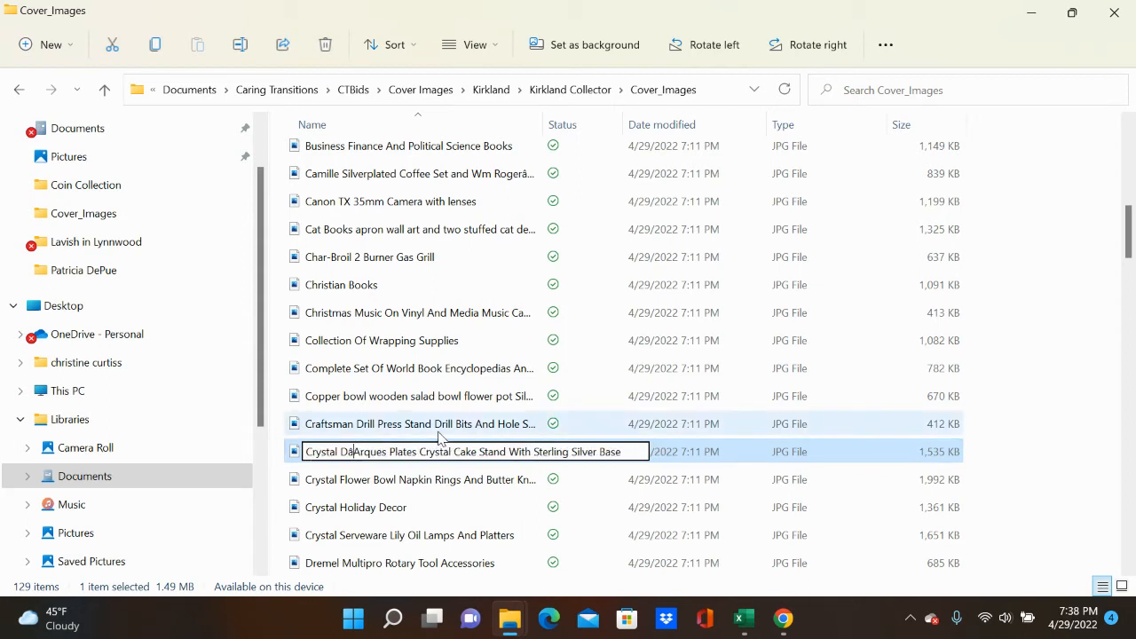
key(BackSpace)
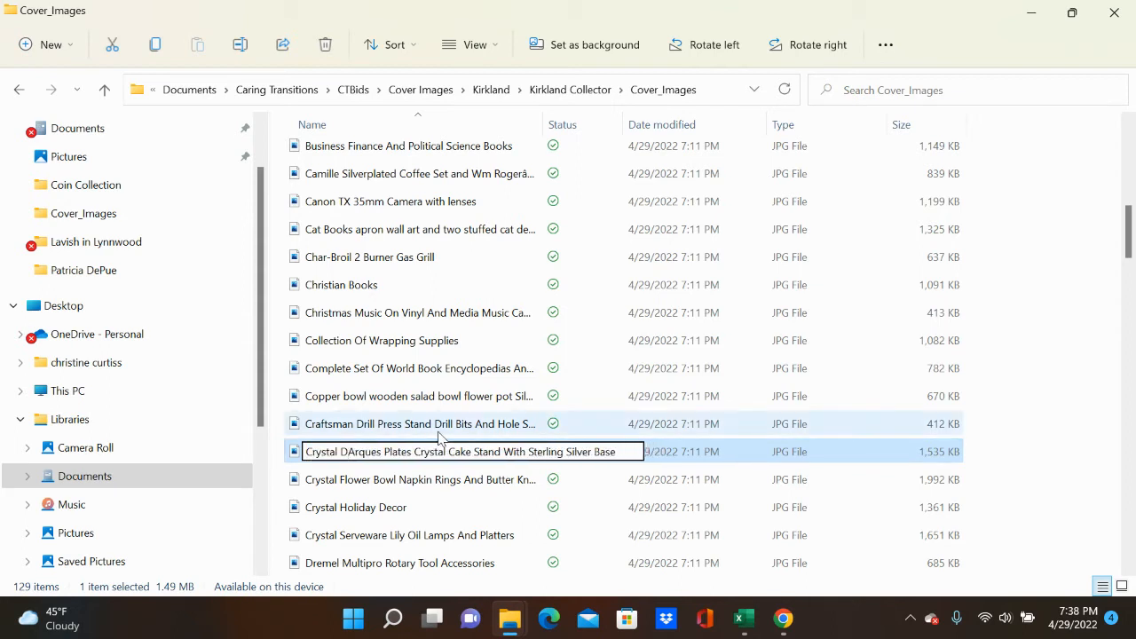
key(Return)
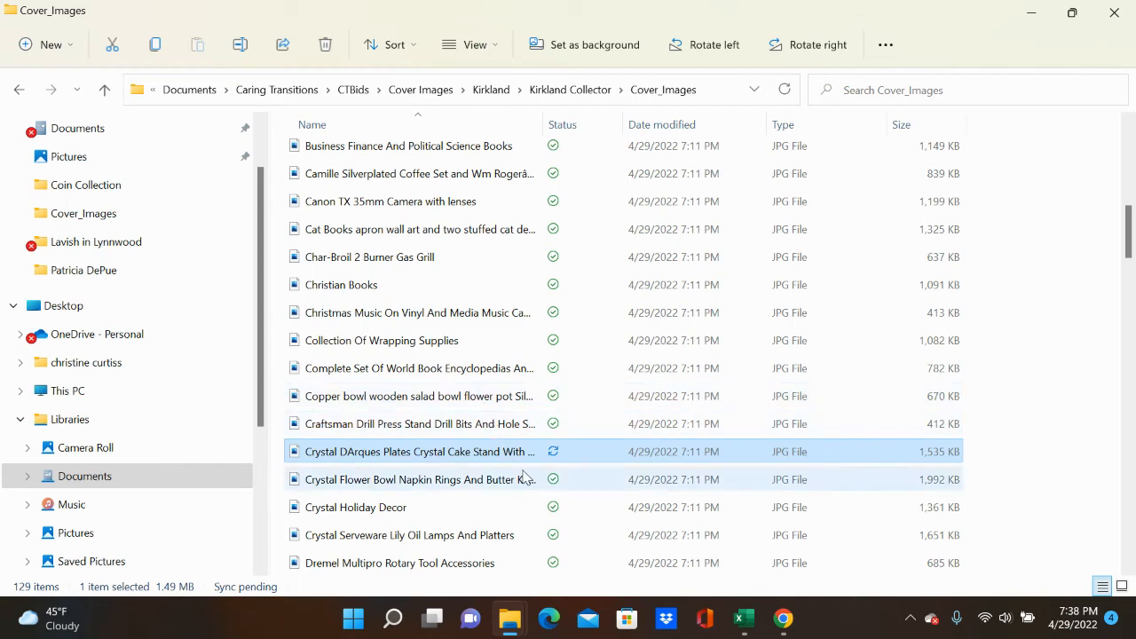
- Scan the picture names following the Crystal DArques file for any other garbled apostrophe characters
scroll(523, 477, down, 1)
scroll(524, 478, down, 4)
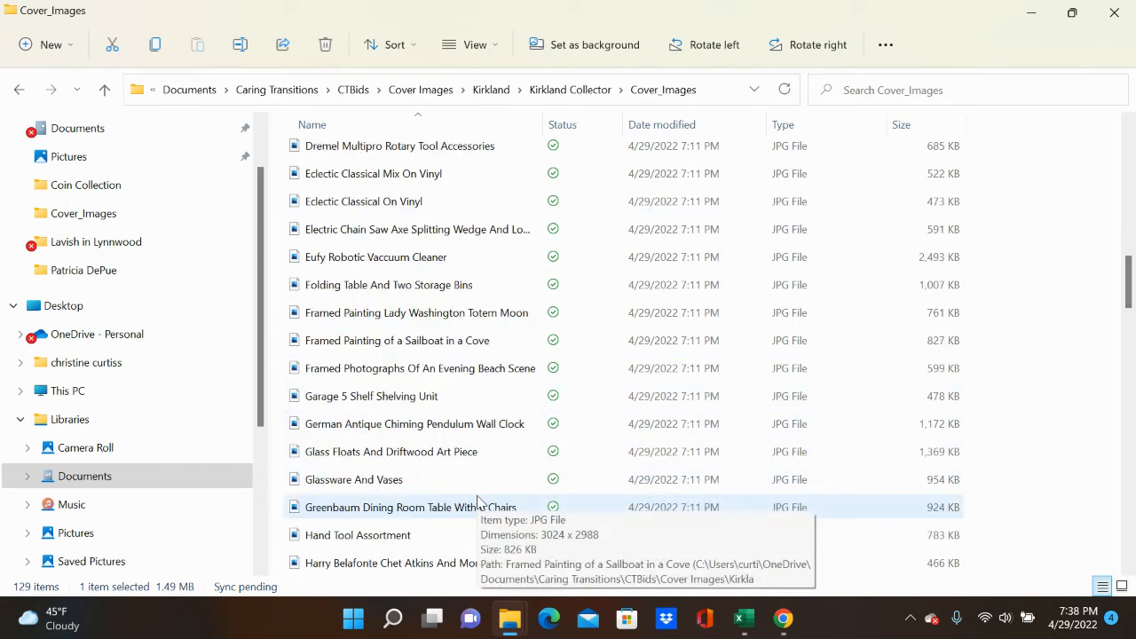
scroll(480, 465, down, 1)
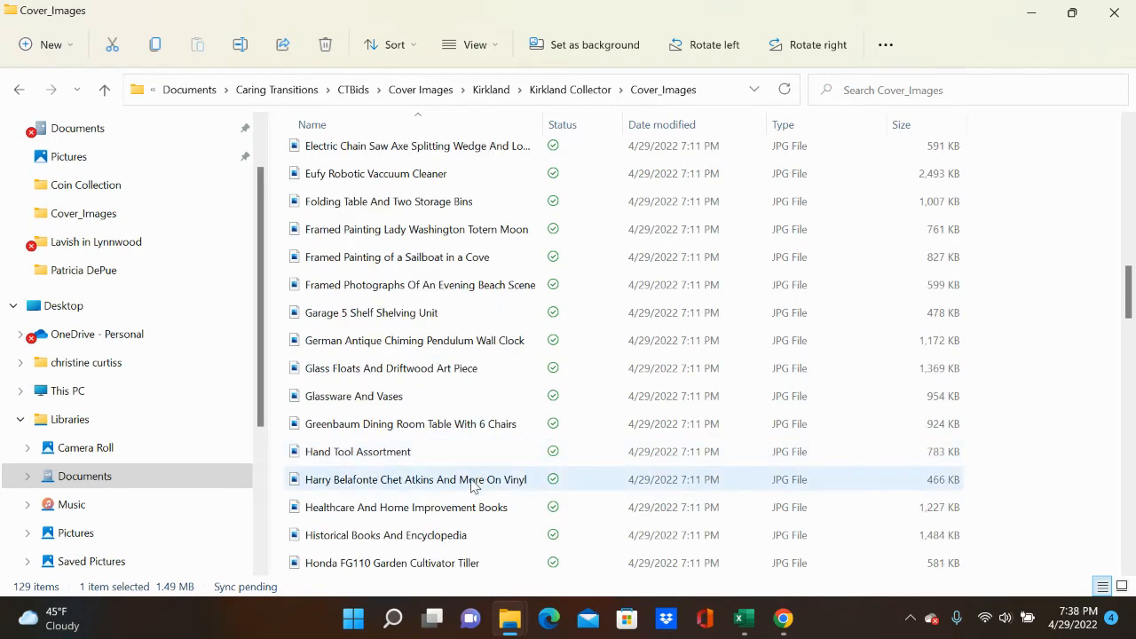
scroll(448, 528, down, 3)
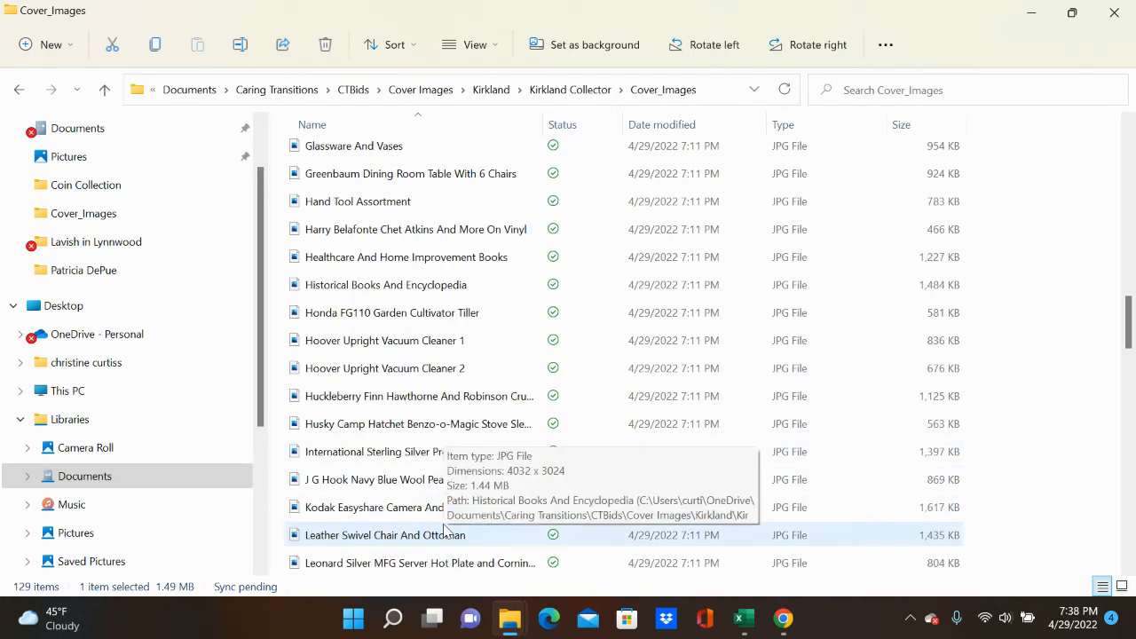
scroll(568, 434, down, 5)
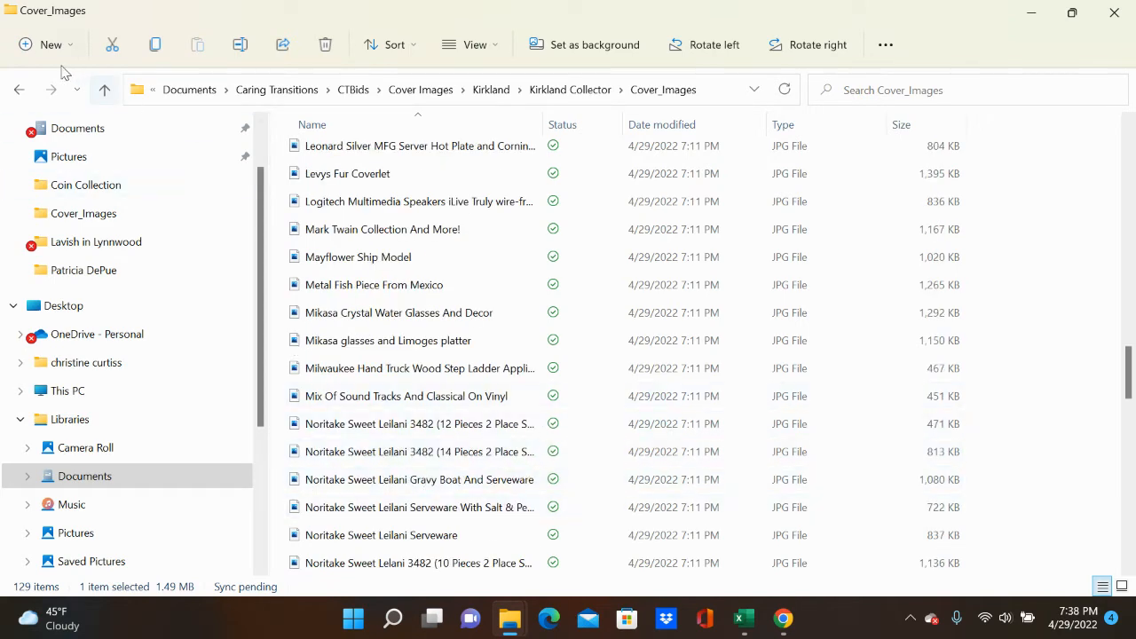
- Return to the Coin Collection folder inside the Kirkland folder and minimize the File Explorer window
click(20, 93)
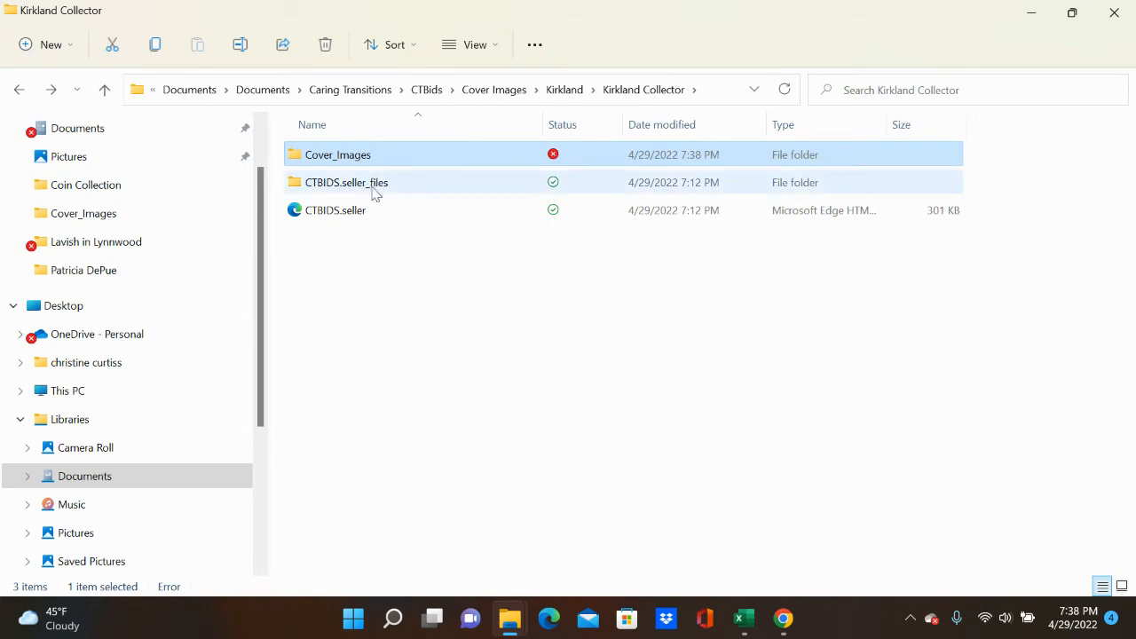
click(563, 90)
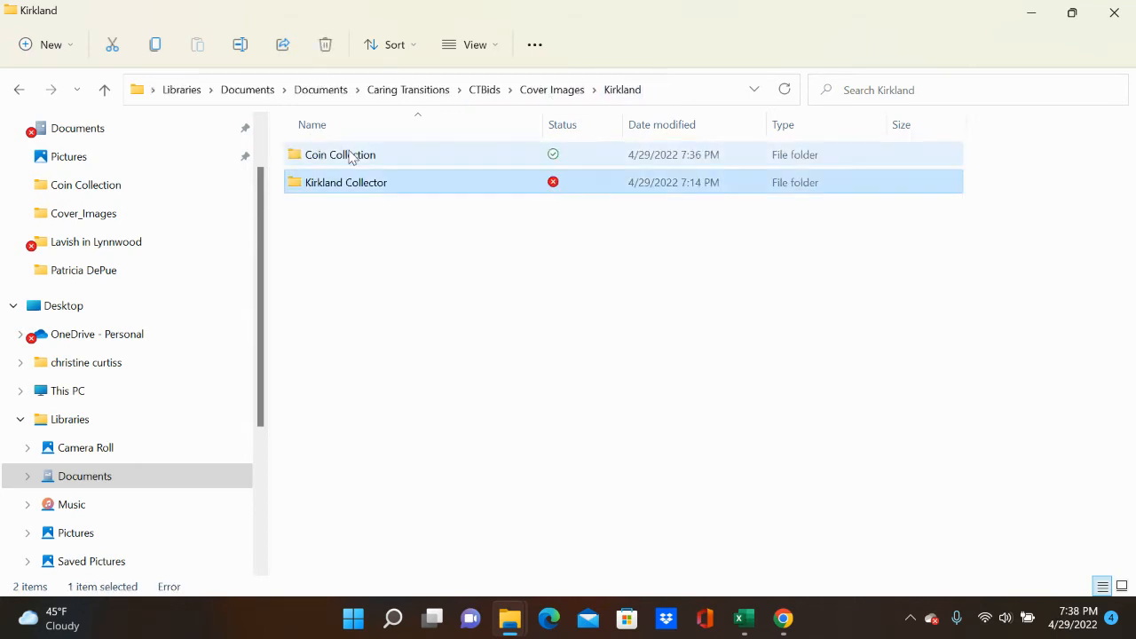
double_click(349, 155)
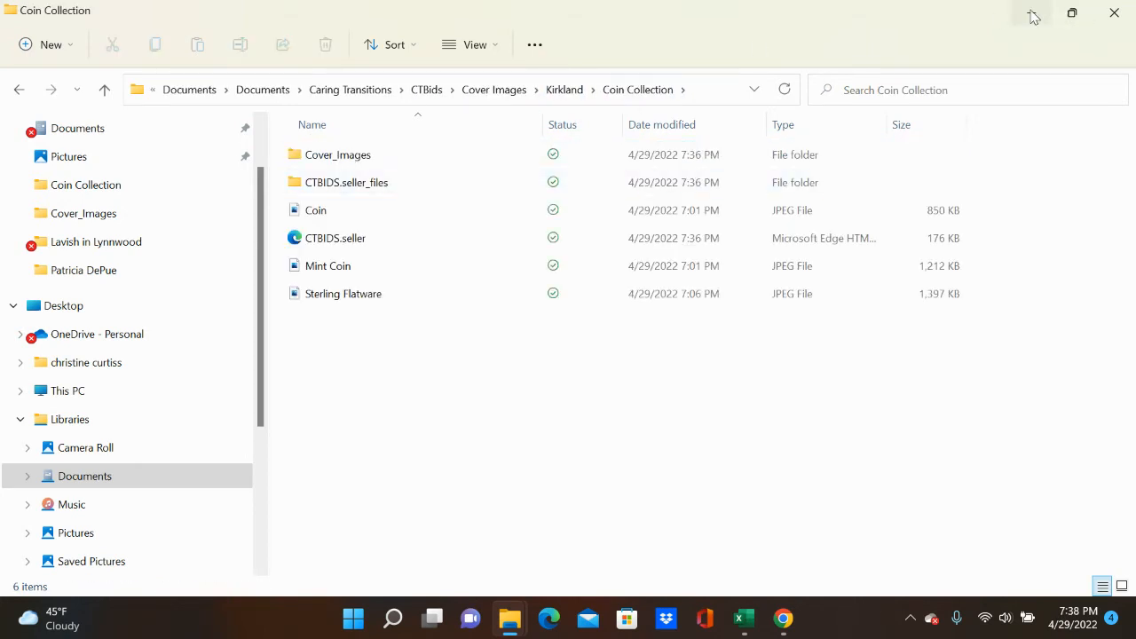
click(1031, 14)
- Start a picture upload on the EstateSales.NET sale page and browse to Coin Collection's Cover_Images folder
click(270, 375)
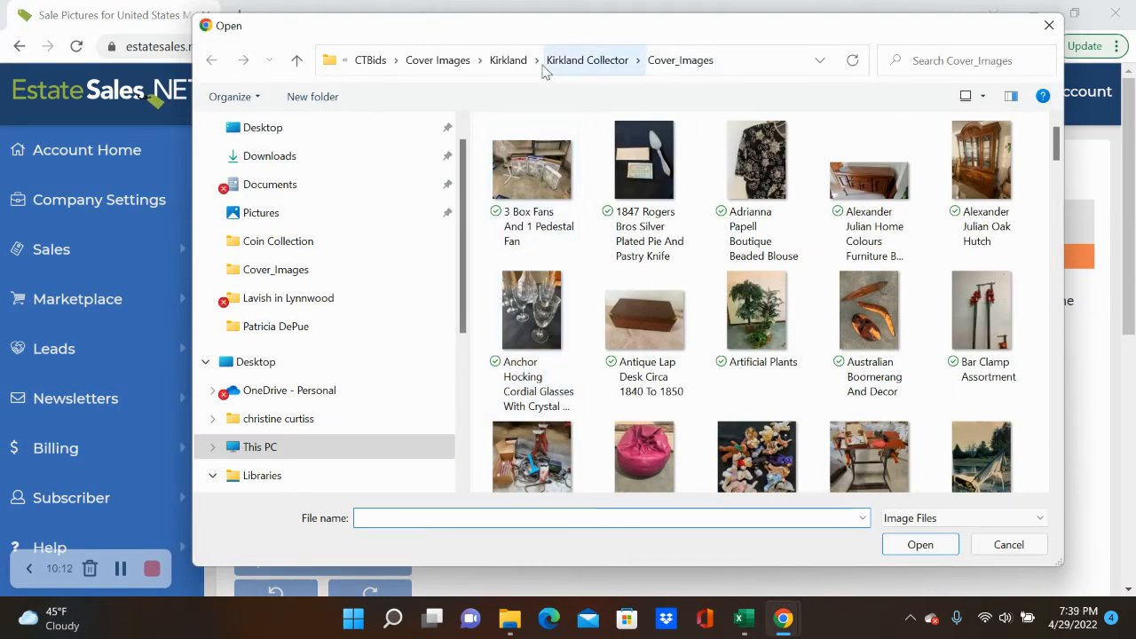
click(513, 62)
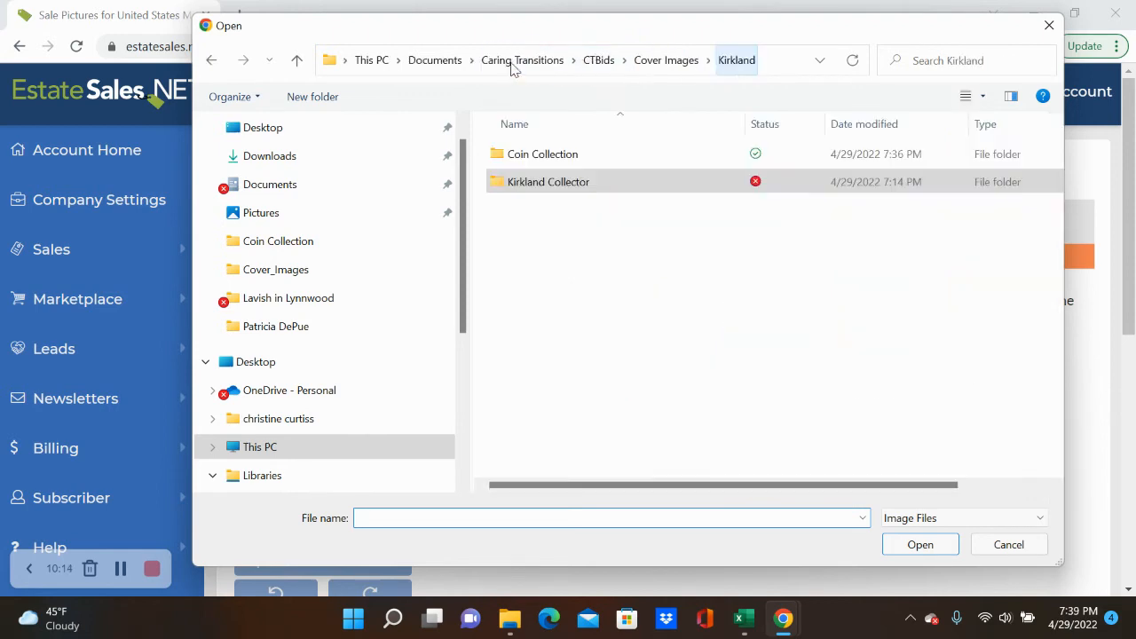
double_click(545, 156)
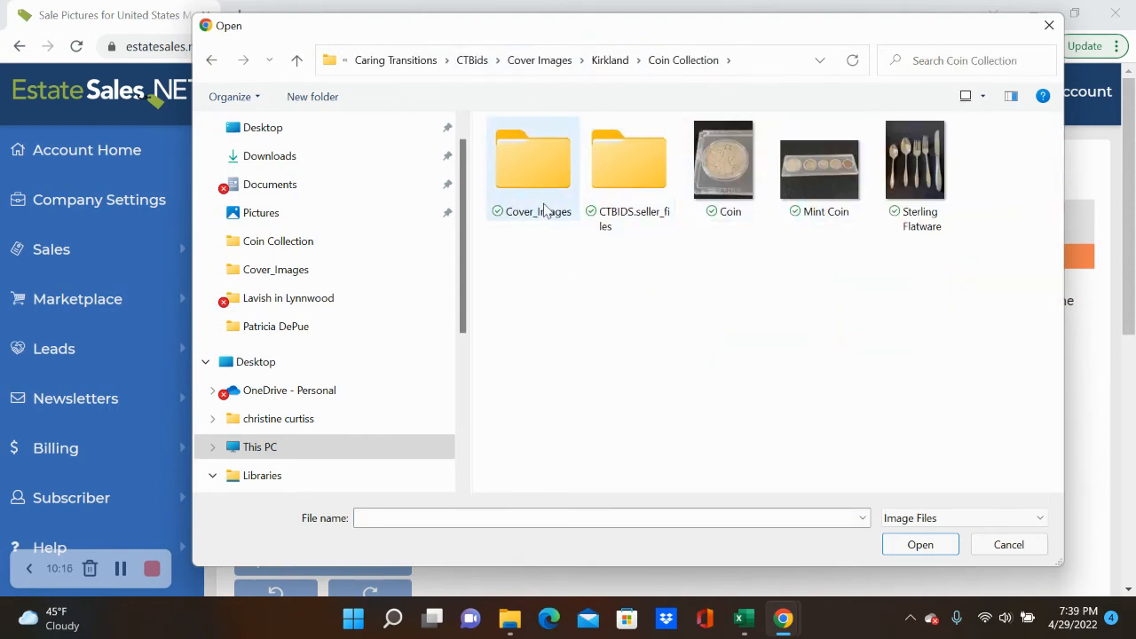
double_click(529, 187)
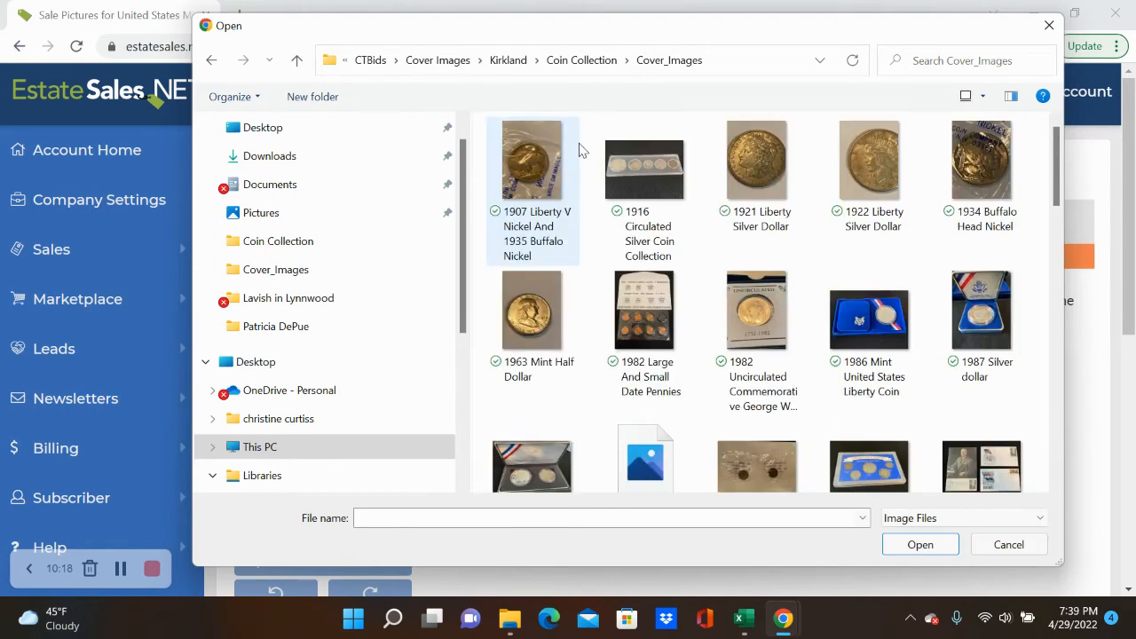
- Upload all the coin pictures, from 1907 Liberty V Nickel And 1935 Buffalo Nickel through United States Mint Silver Proof Set 2018
click(538, 174)
scroll(787, 279, down, 10)
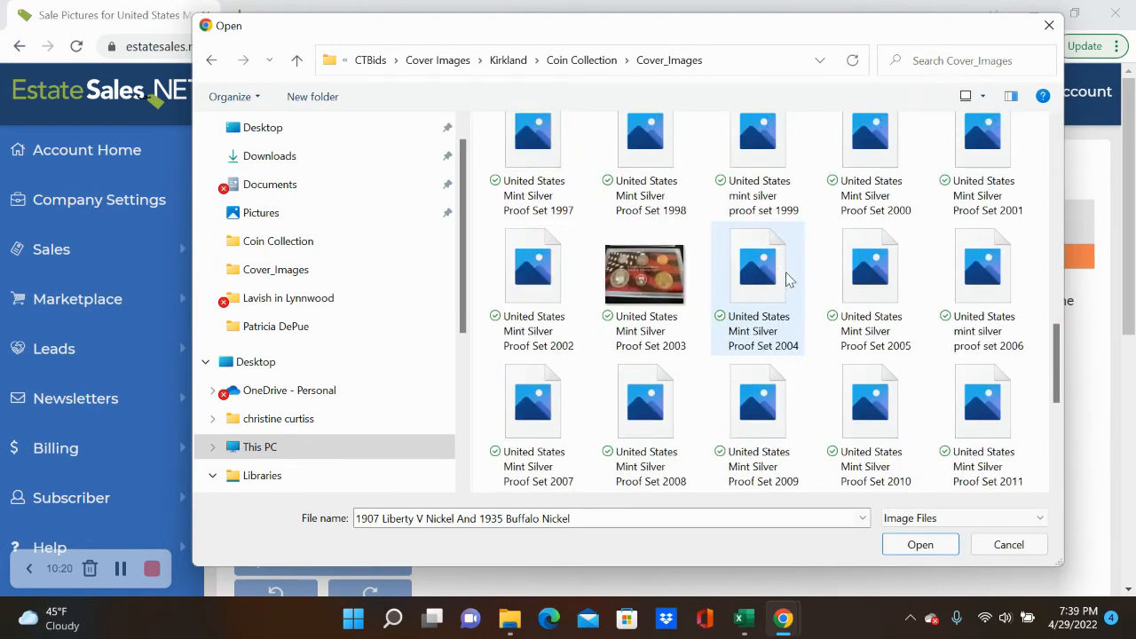
scroll(786, 280, down, 3)
shift+click(539, 425)
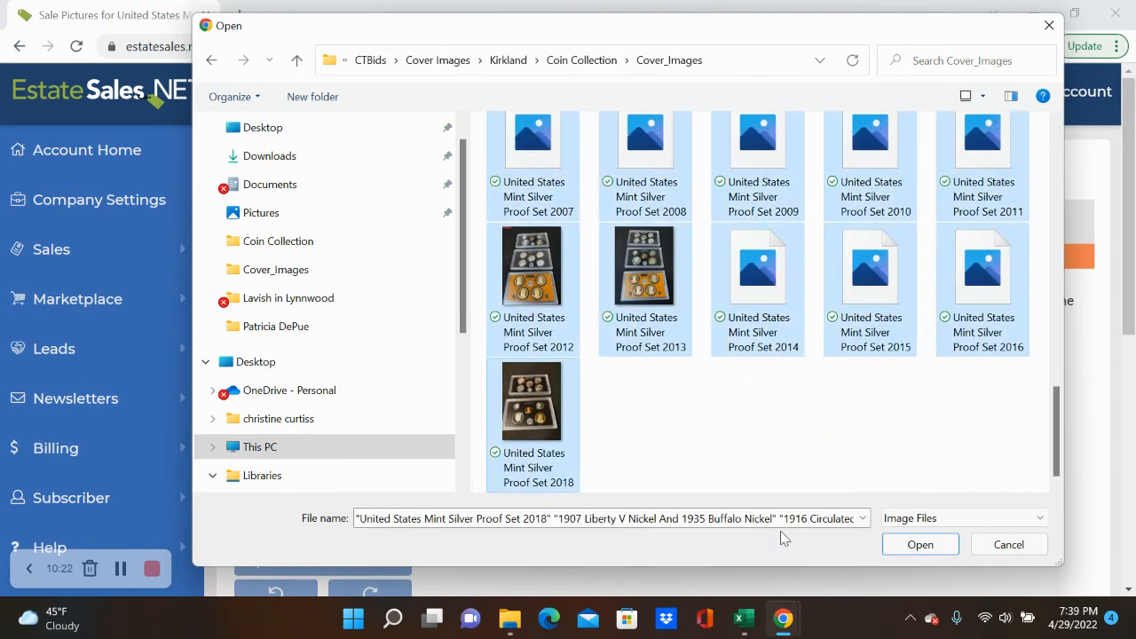
click(917, 550)
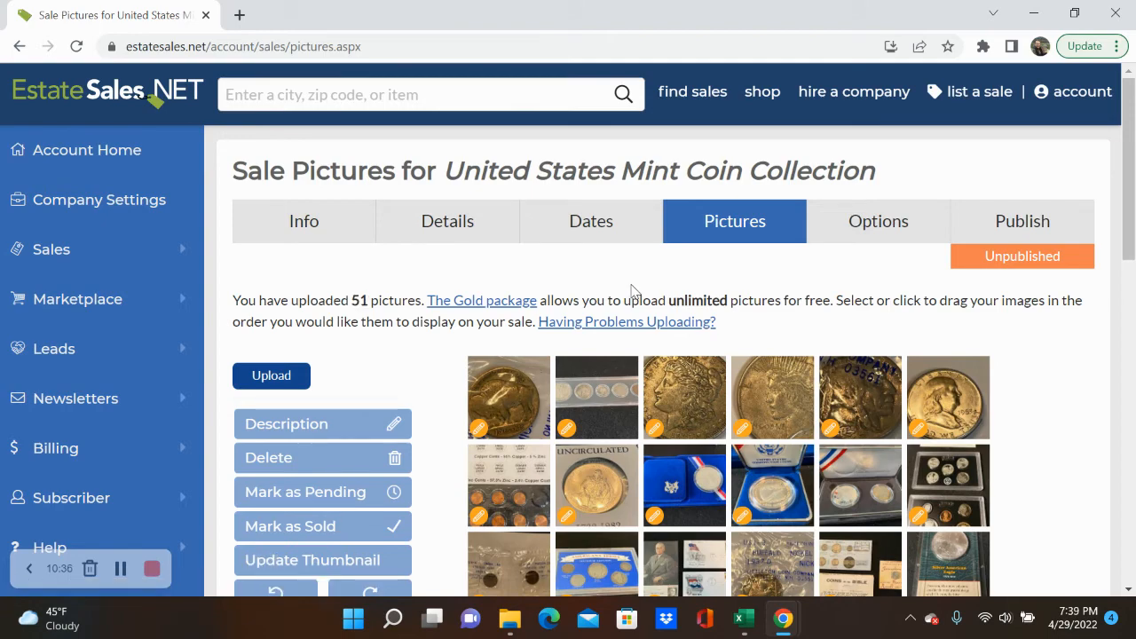
- Look over the uploaded pictures and move a purple-topped proof set picture to the first position in the sale
scroll(999, 325, down, 10)
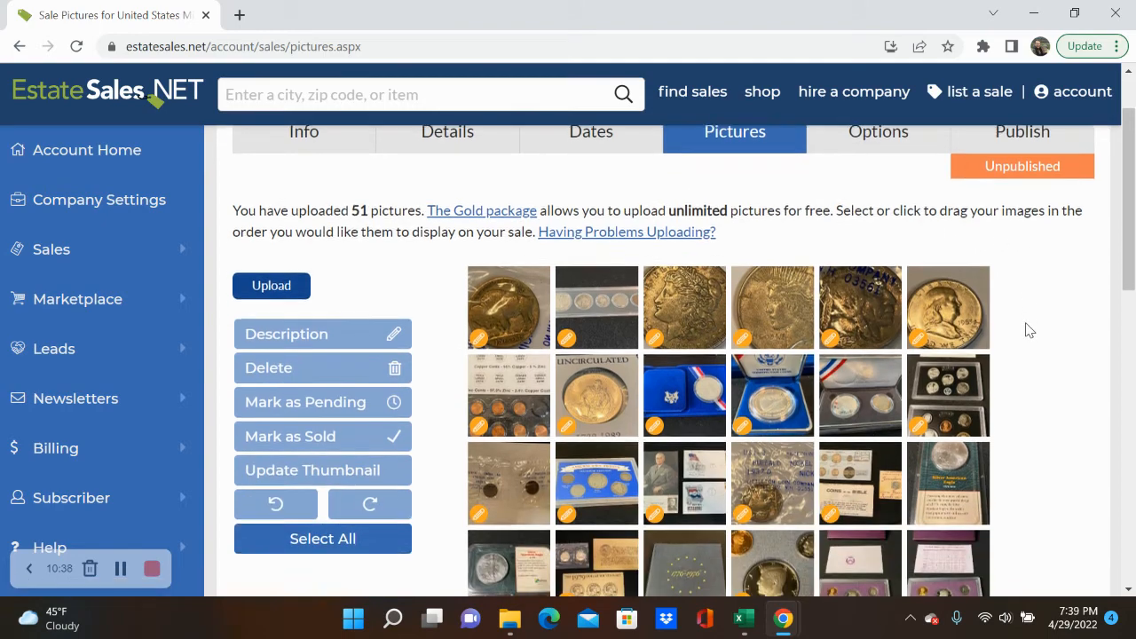
scroll(1022, 330, up, 10)
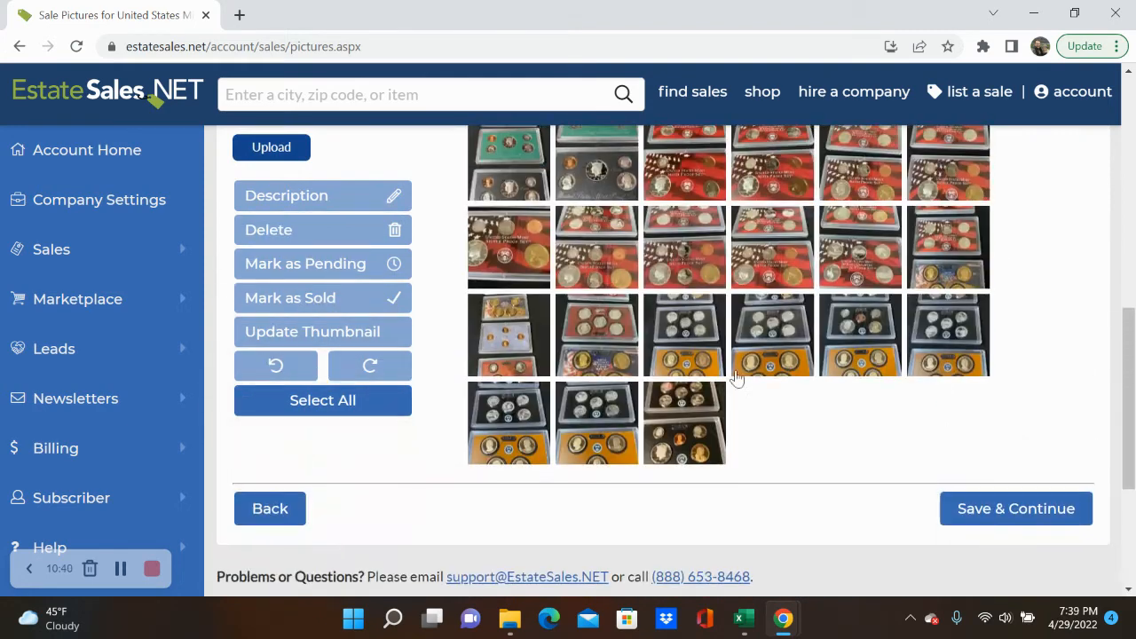
scroll(683, 382, down, 4)
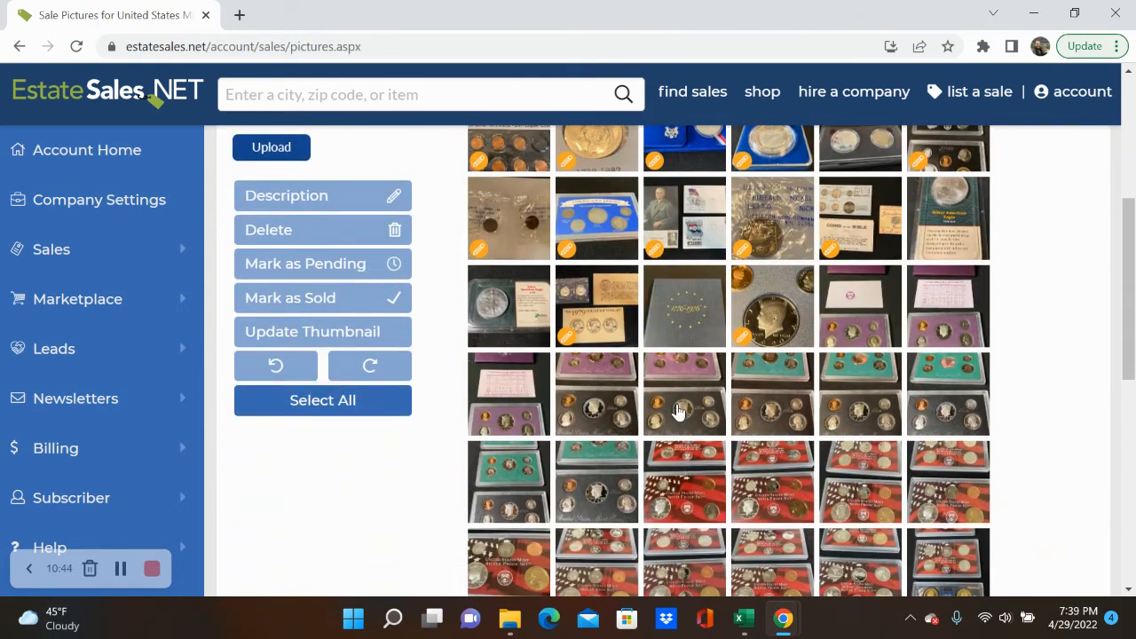
drag(687, 407, 501, 226)
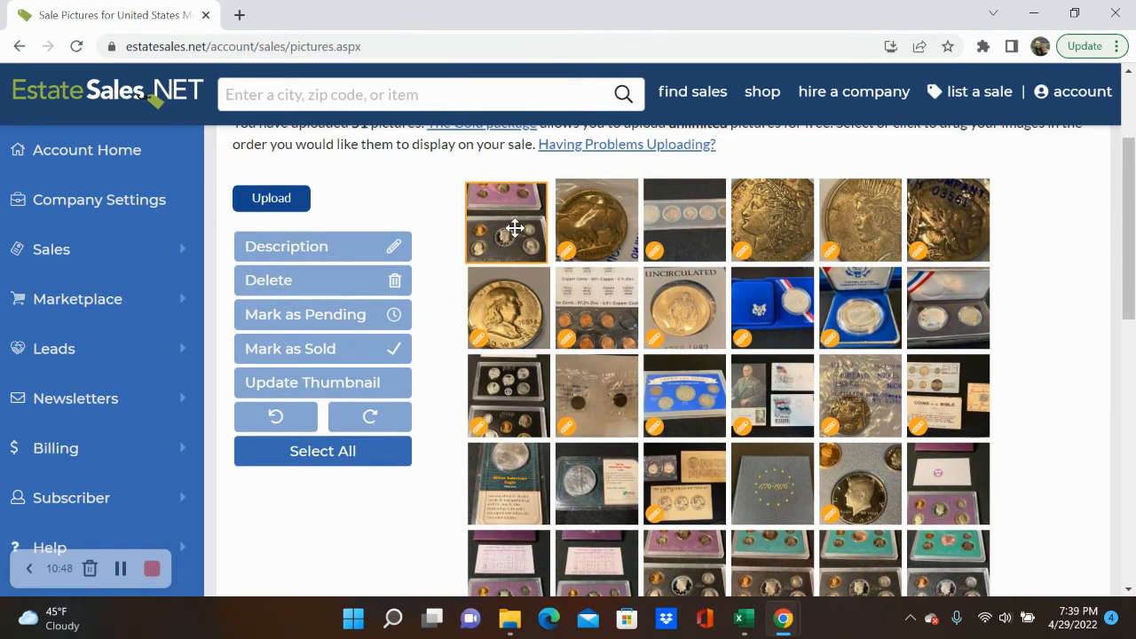
- Review the rearranged coin pictures from the beginning of the grid to the end and back
scroll(955, 415, down, 1)
scroll(879, 406, down, 1)
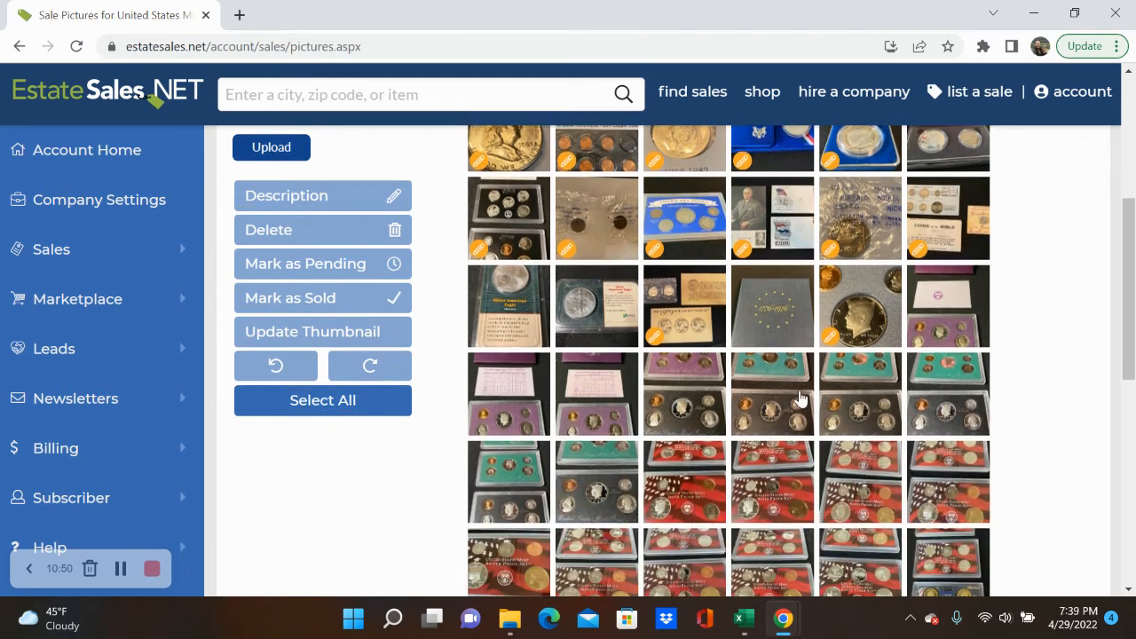
scroll(874, 324, down, 3)
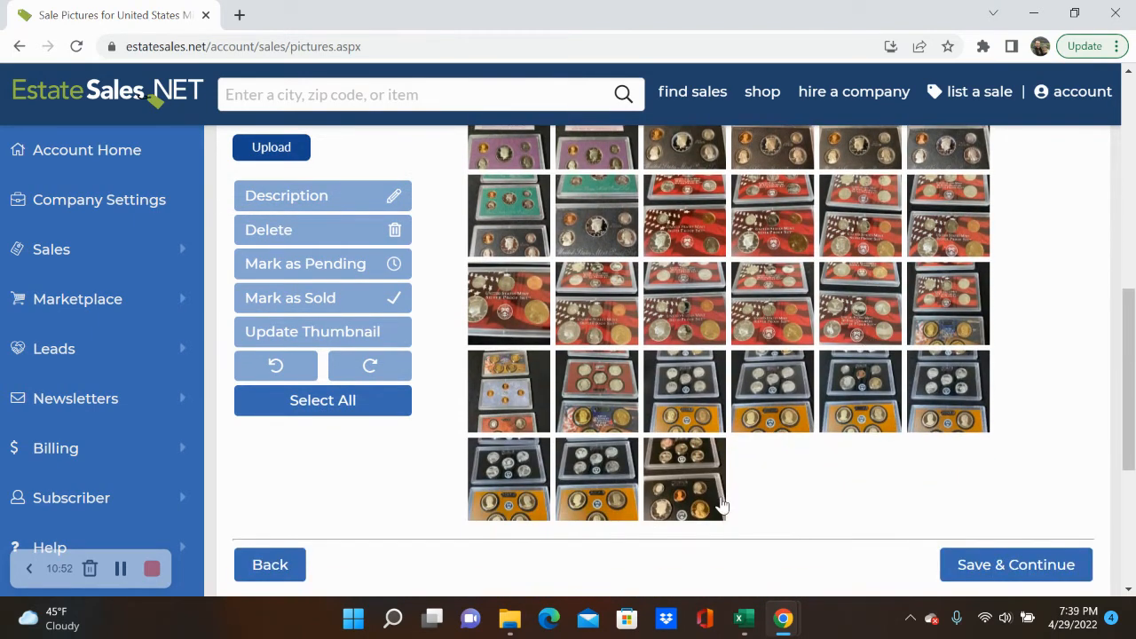
scroll(834, 476, up, 6)
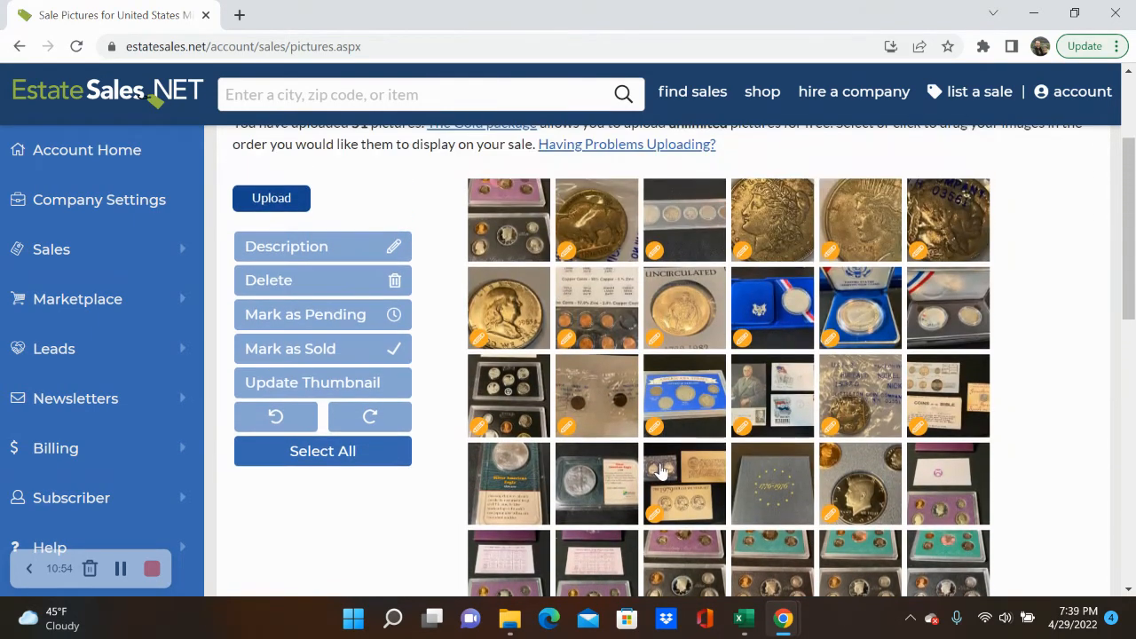
scroll(675, 373, up, 1)
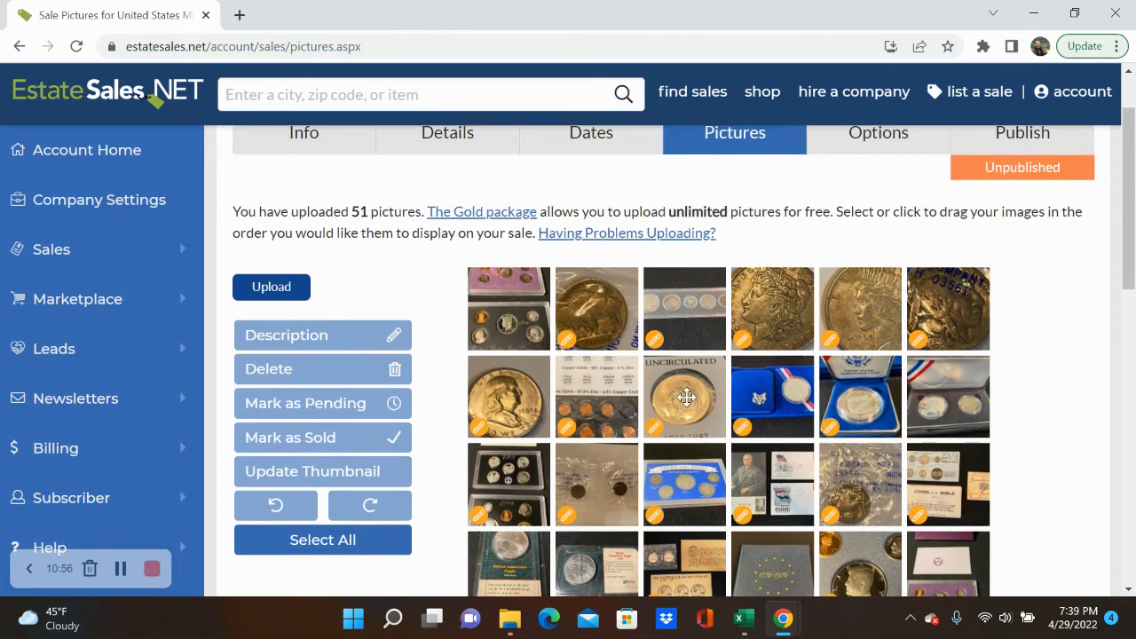
- Move the uncirculated 1982 gold-toned coin picture to the first position and check the order of the remaining pictures
drag(668, 396, 507, 311)
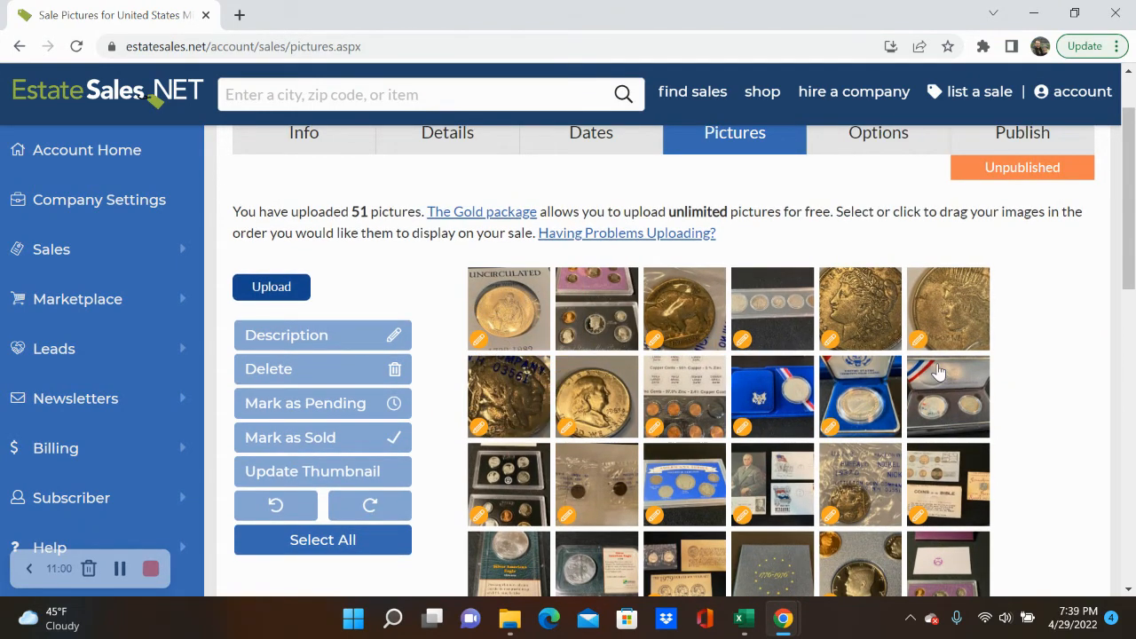
scroll(1011, 430, down, 3)
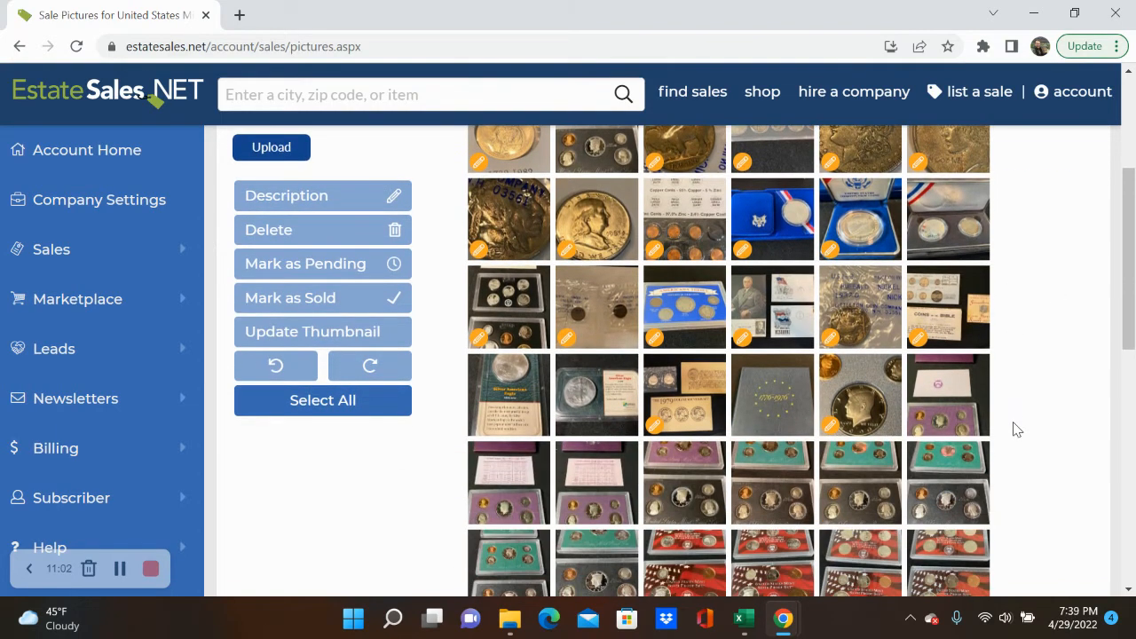
scroll(1020, 428, down, 3)
scroll(984, 488, up, 6)
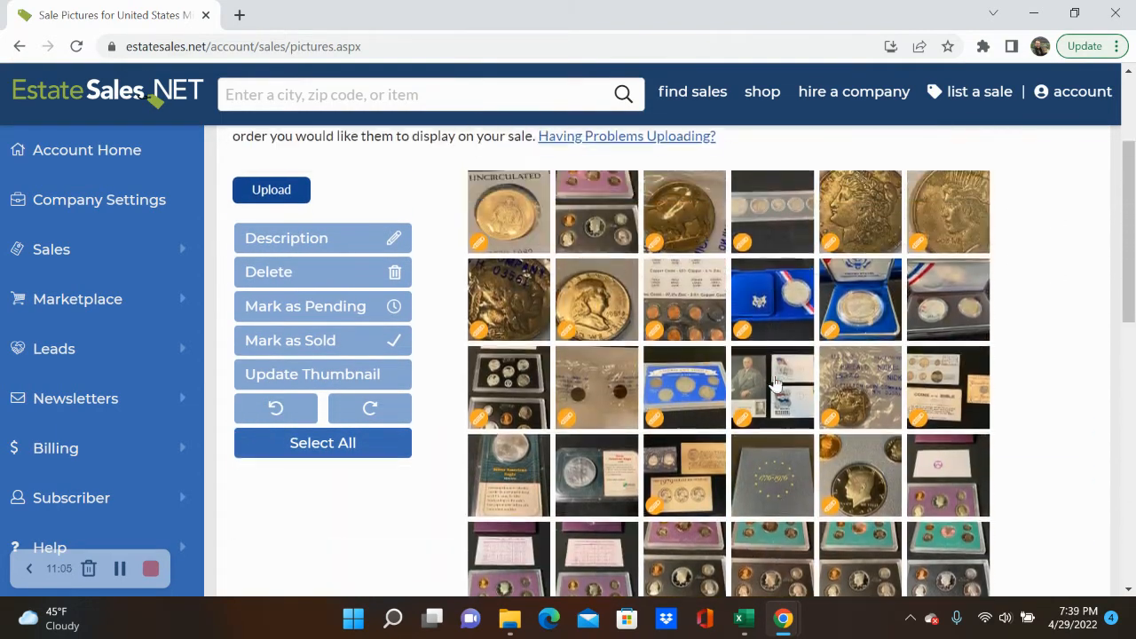
- Move the portrait-and-stamps picture among the green proof sets and the Coins of the Bible picture among the red proof sets
drag(775, 381, 865, 510)
scroll(712, 308, down, 4)
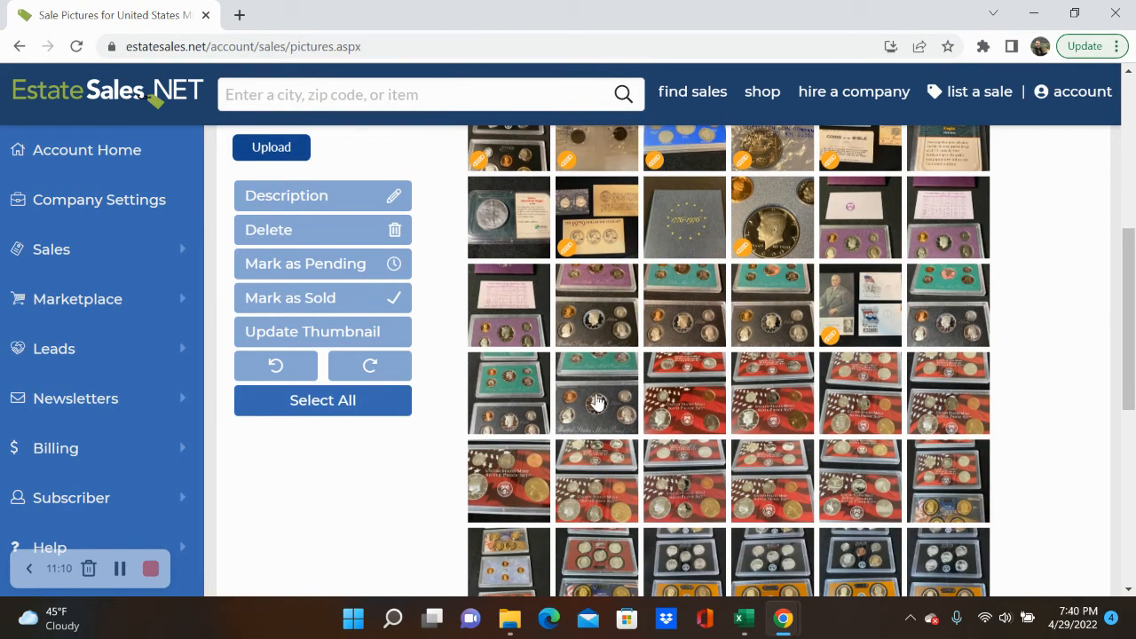
scroll(883, 320, up, 1)
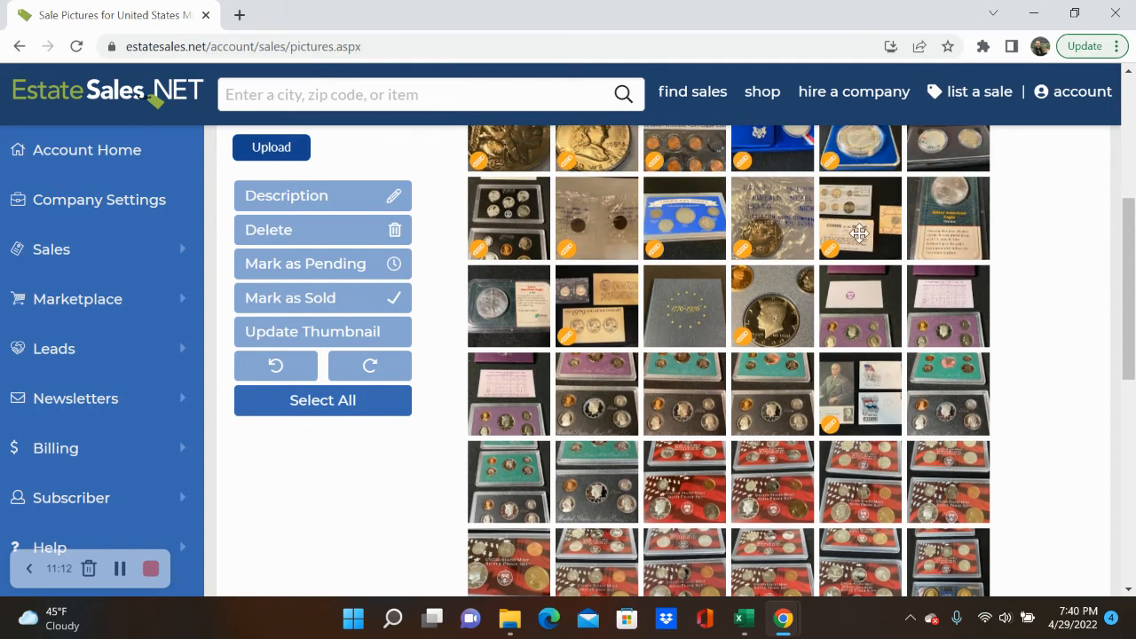
drag(859, 232, 786, 483)
scroll(730, 204, up, 1)
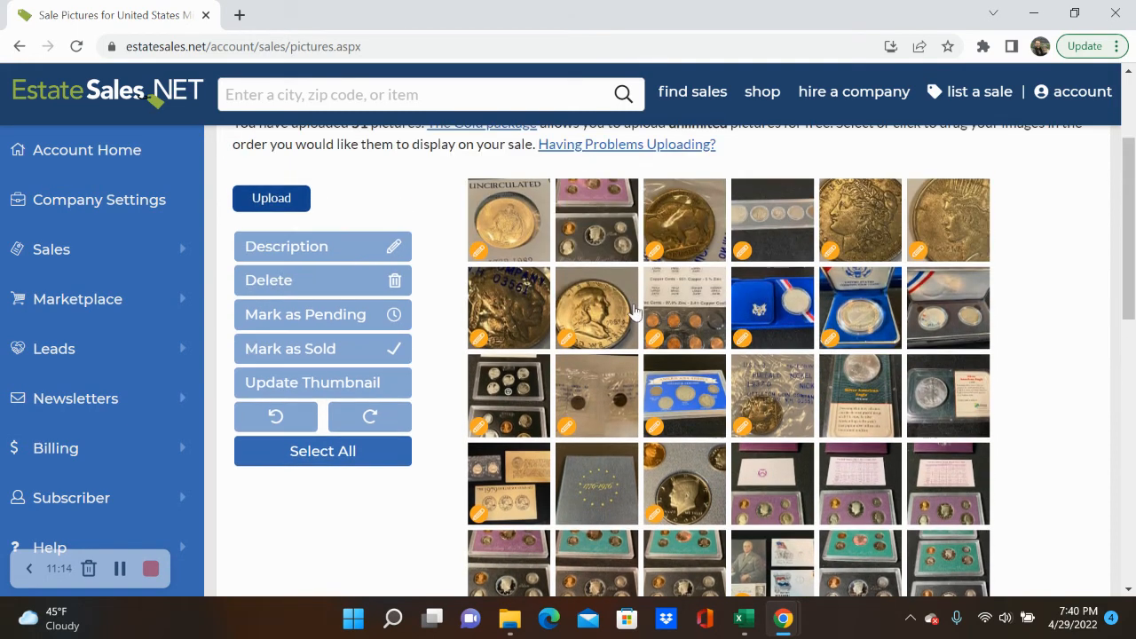
- Move the open blue-boxed coin picture and the dark coin close-up from the second row down among the red proof sets
drag(772, 314, 661, 568)
scroll(781, 443, up, 2)
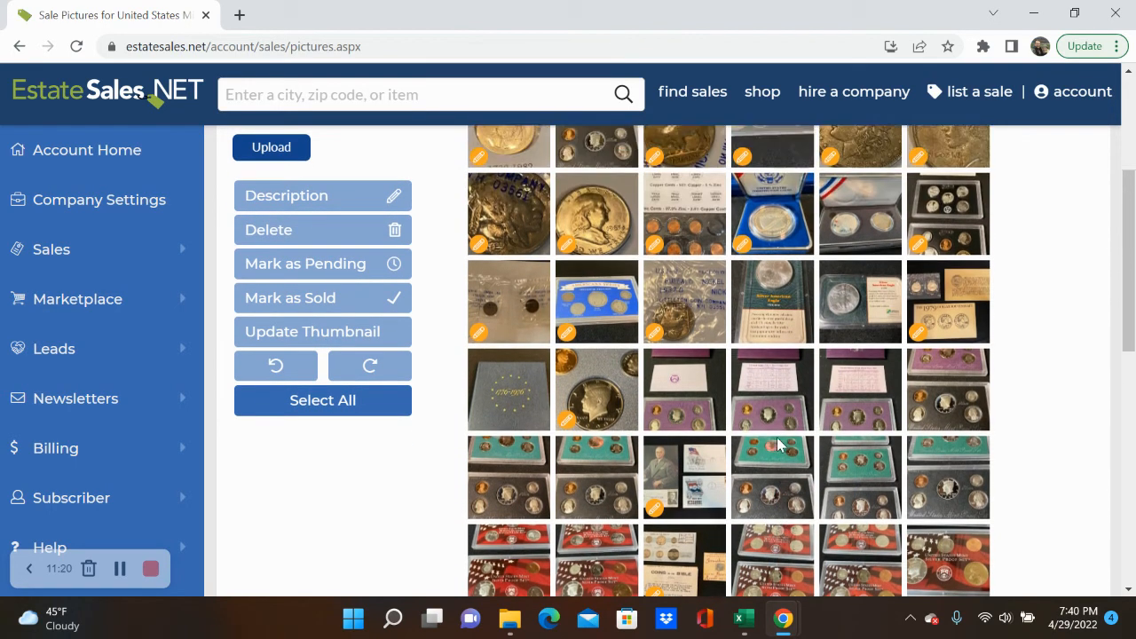
scroll(865, 266, down, 1)
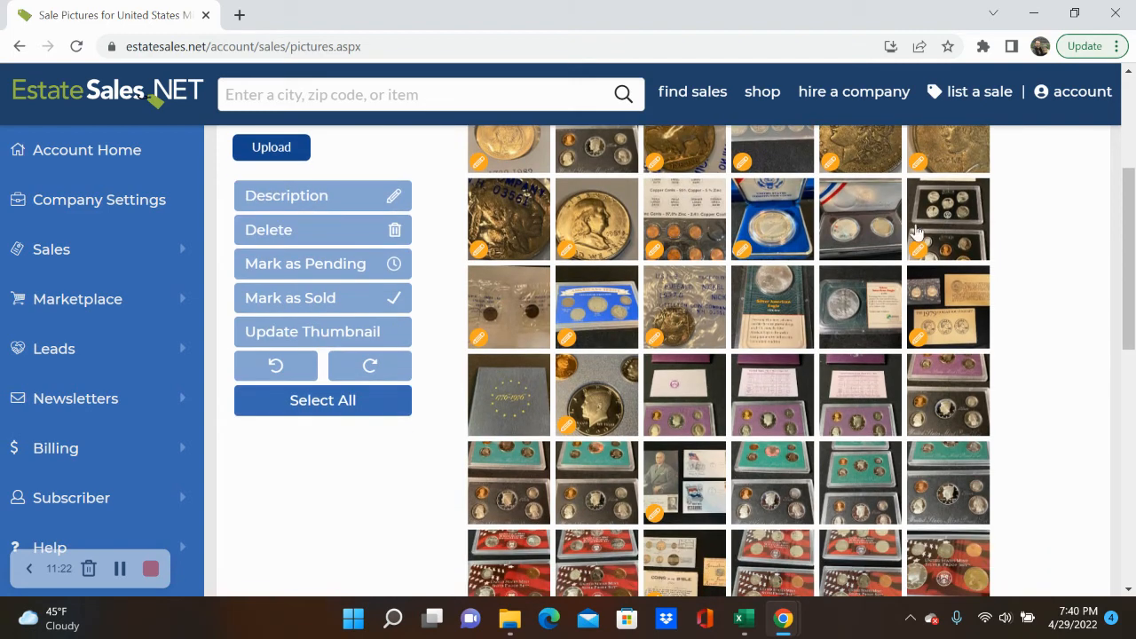
drag(522, 221, 859, 568)
scroll(834, 550, down, 3)
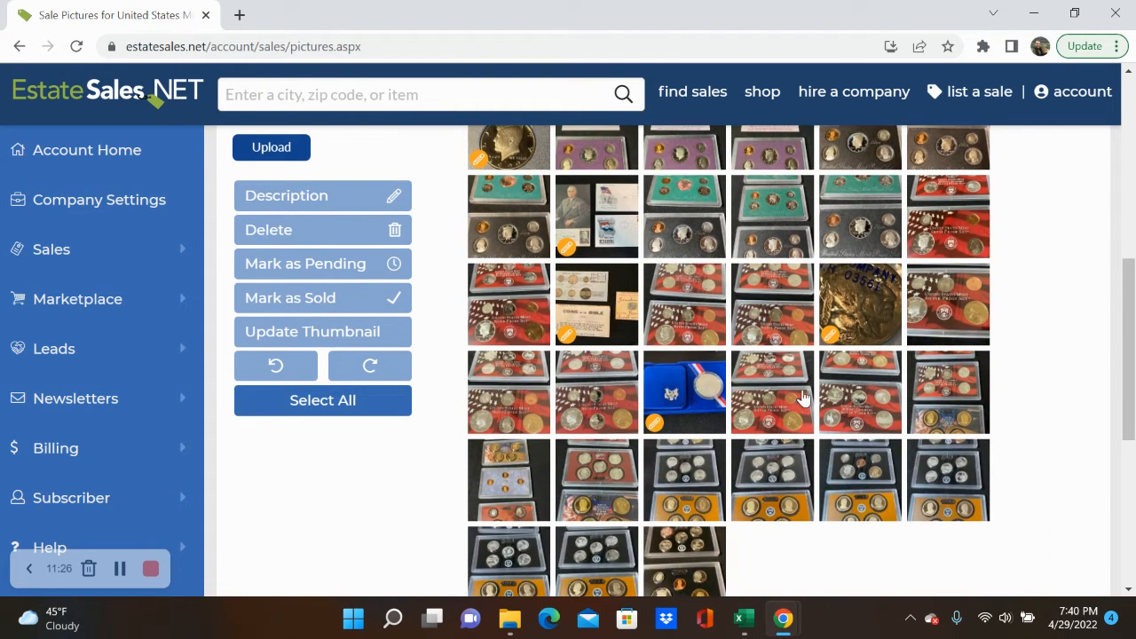
scroll(823, 284, up, 4)
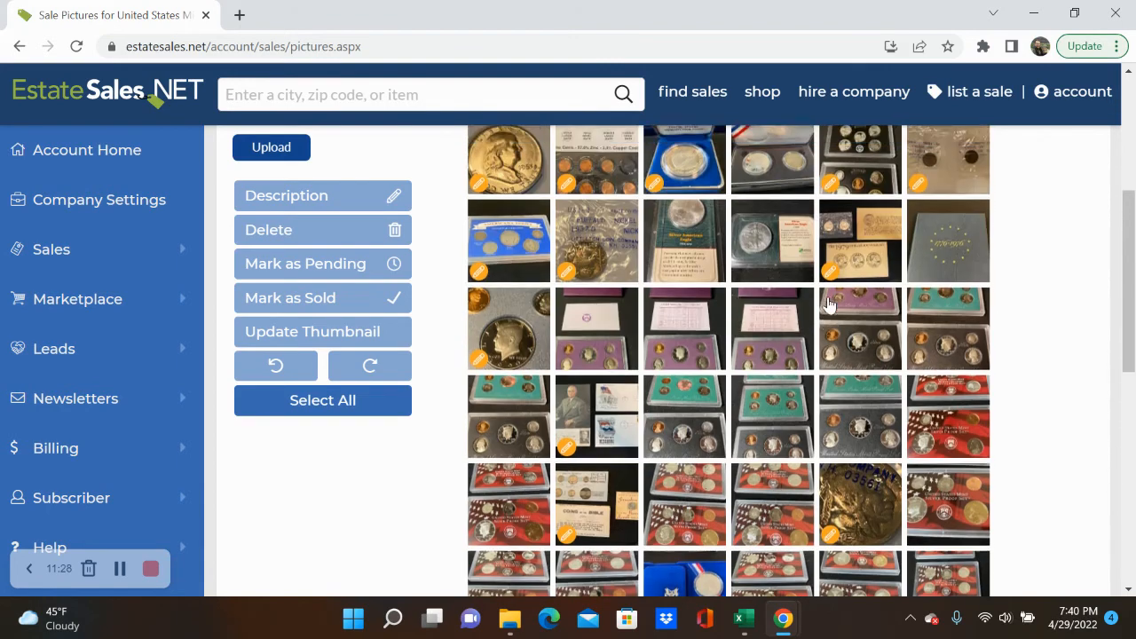
- Check the picture order through to the end of the grid and save it, continuing to the sale options
scroll(674, 319, up, 1)
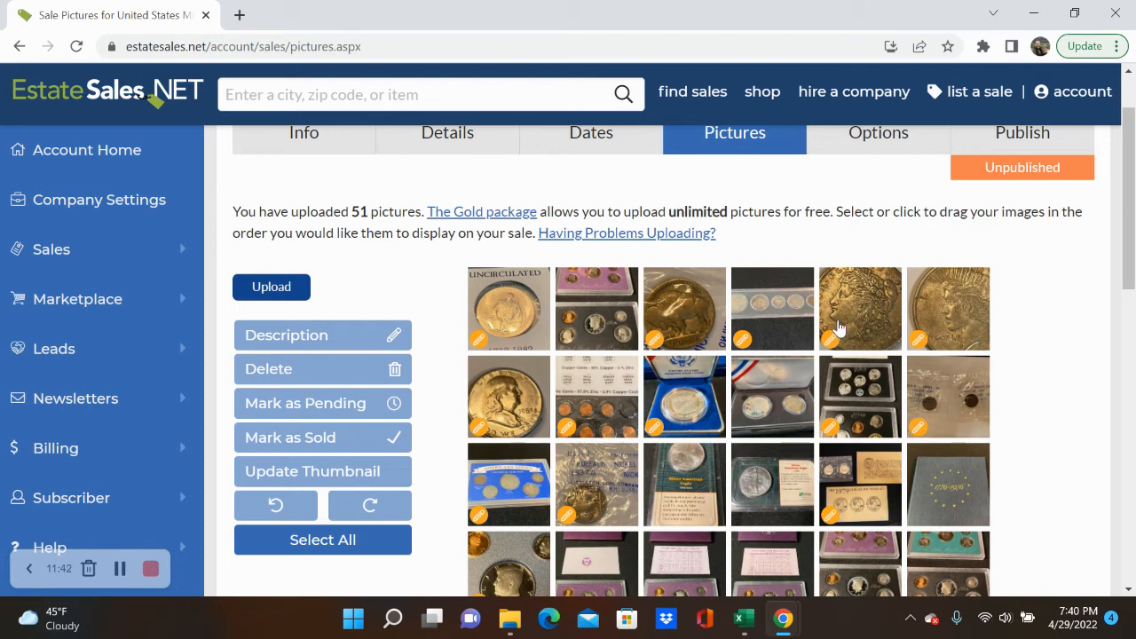
scroll(865, 374, down, 5)
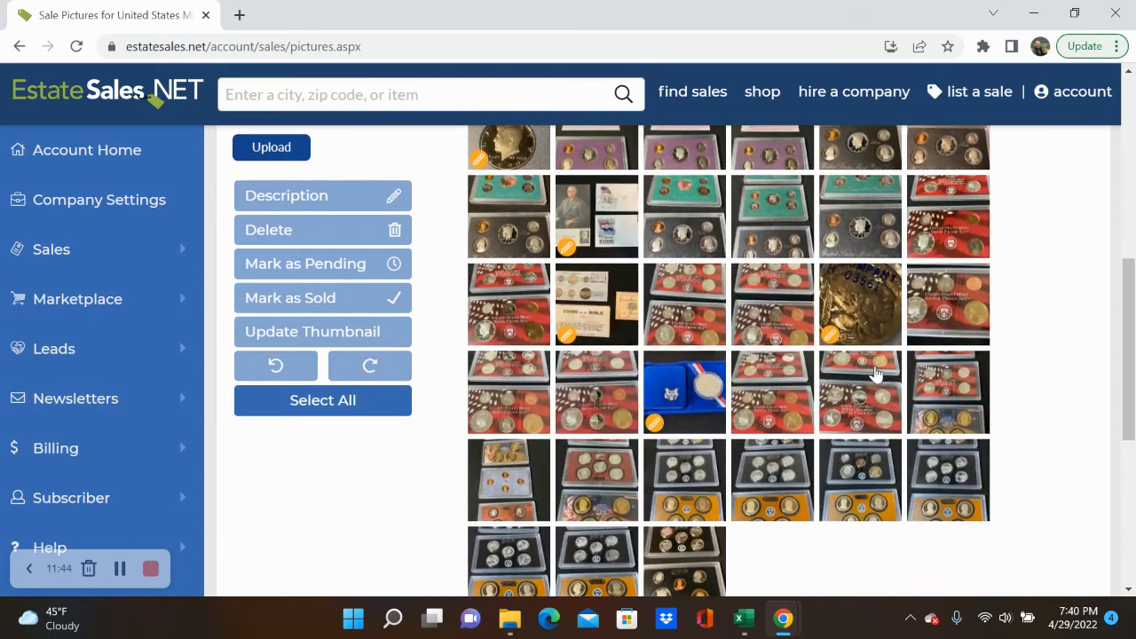
scroll(875, 375, down, 3)
click(1006, 395)
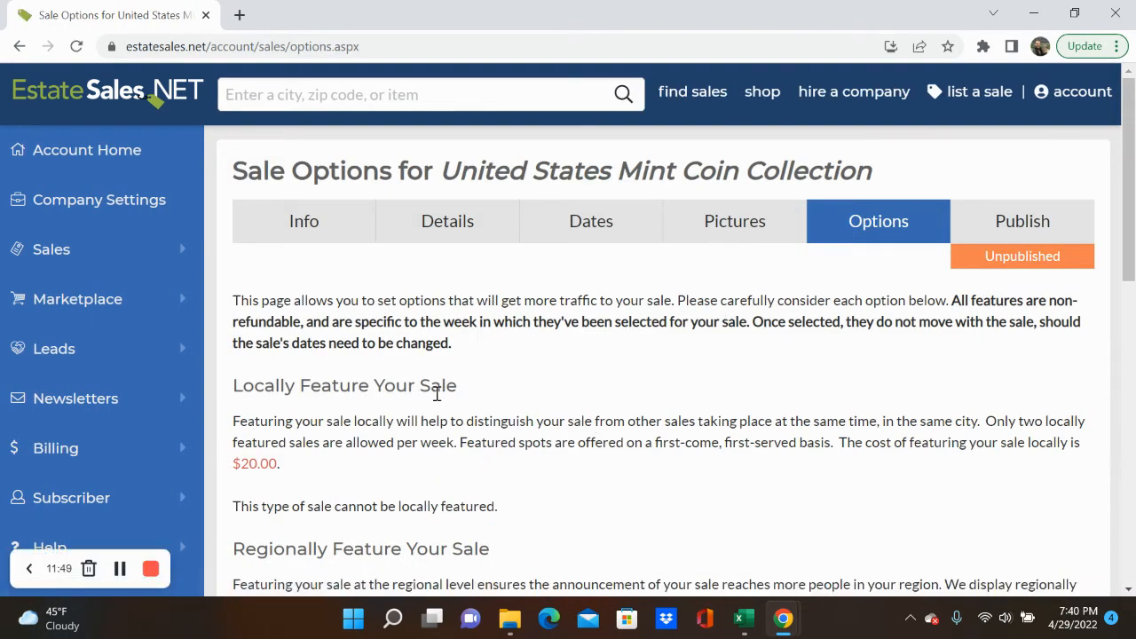
- Examine the local and regional feature options and weekly cost, leaving the 5/1/2022 to 5/8/2022 regional week unselected
scroll(471, 319, down, 1)
scroll(470, 357, up, 1)
scroll(470, 357, down, 1)
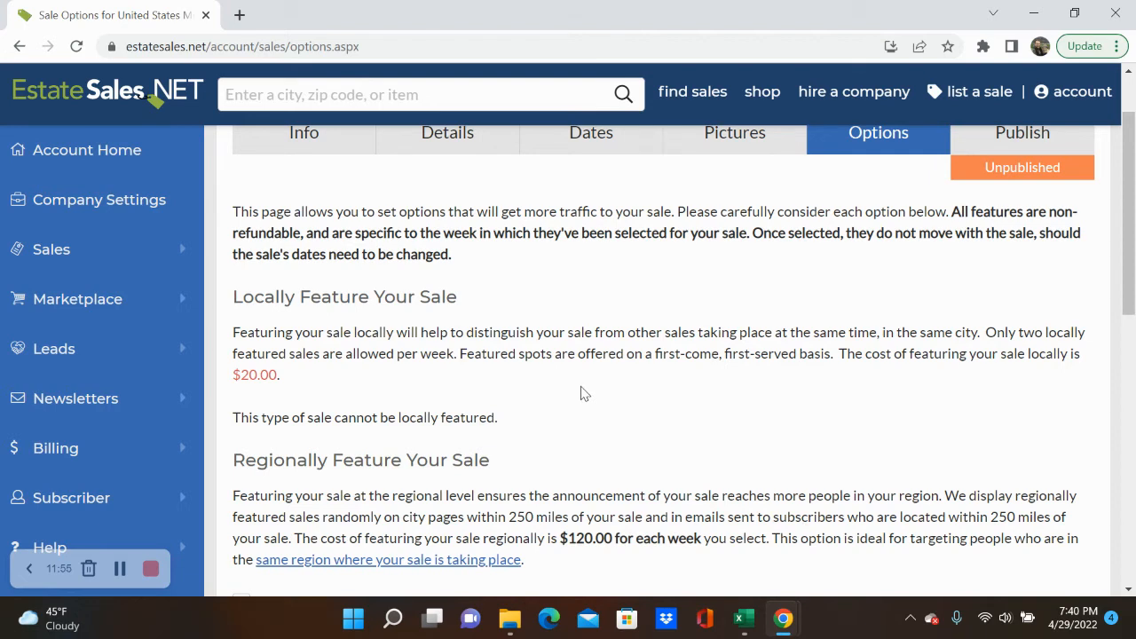
scroll(582, 391, down, 2)
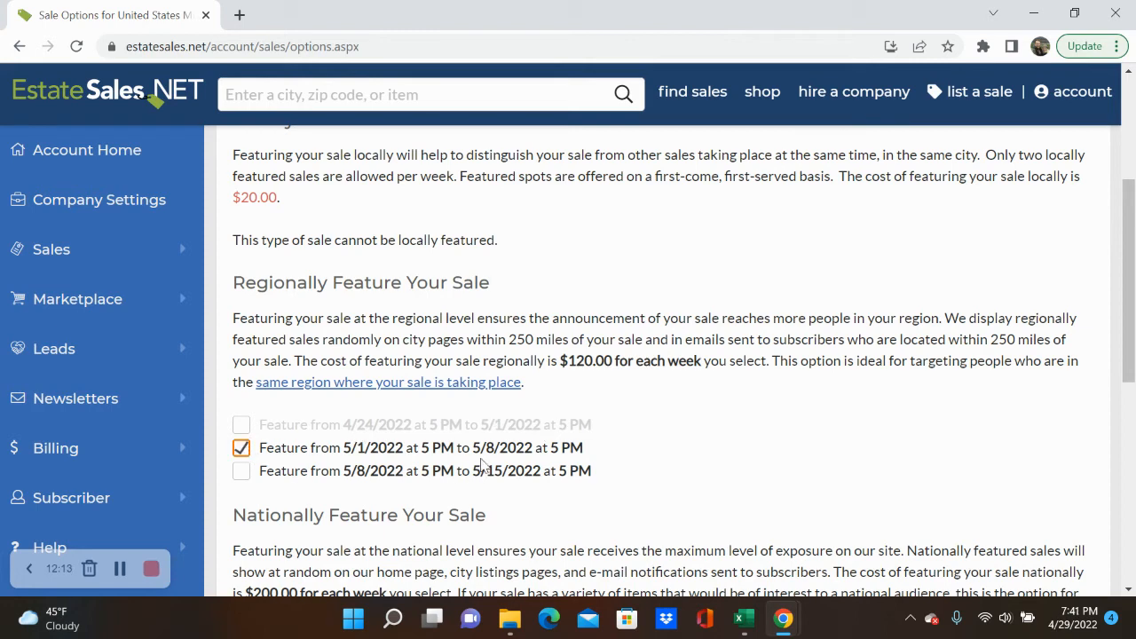
click(241, 448)
drag(564, 364, 728, 360)
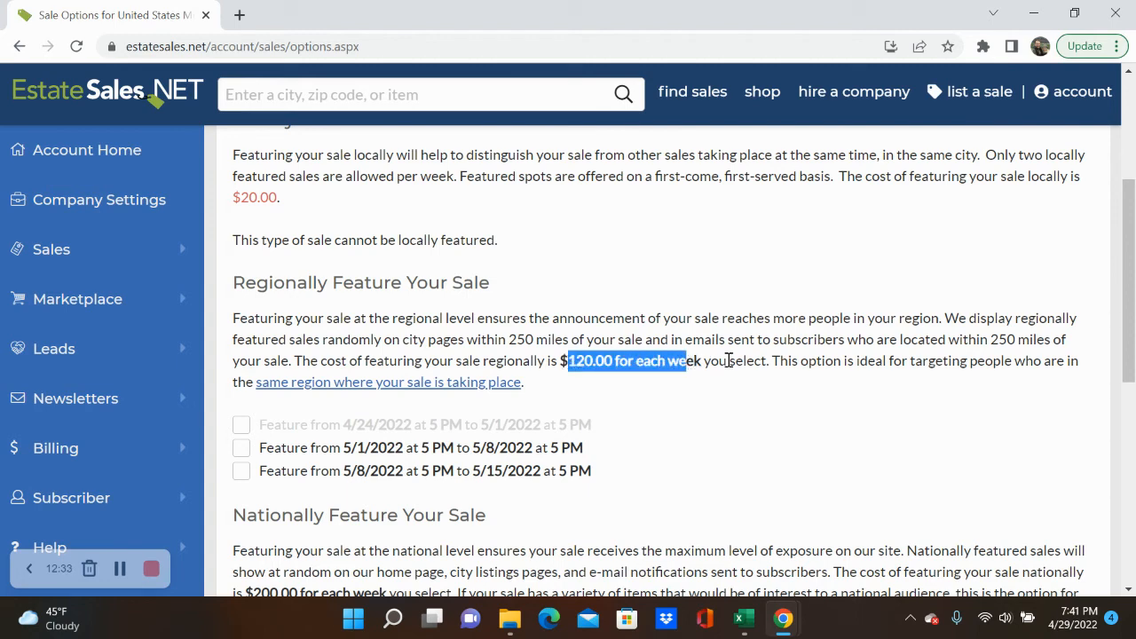
click(727, 360)
- Examine the national feature option's description, weekly cost and available weeks, comparing it with the regional option
scroll(590, 383, down, 1)
scroll(590, 383, down, 2)
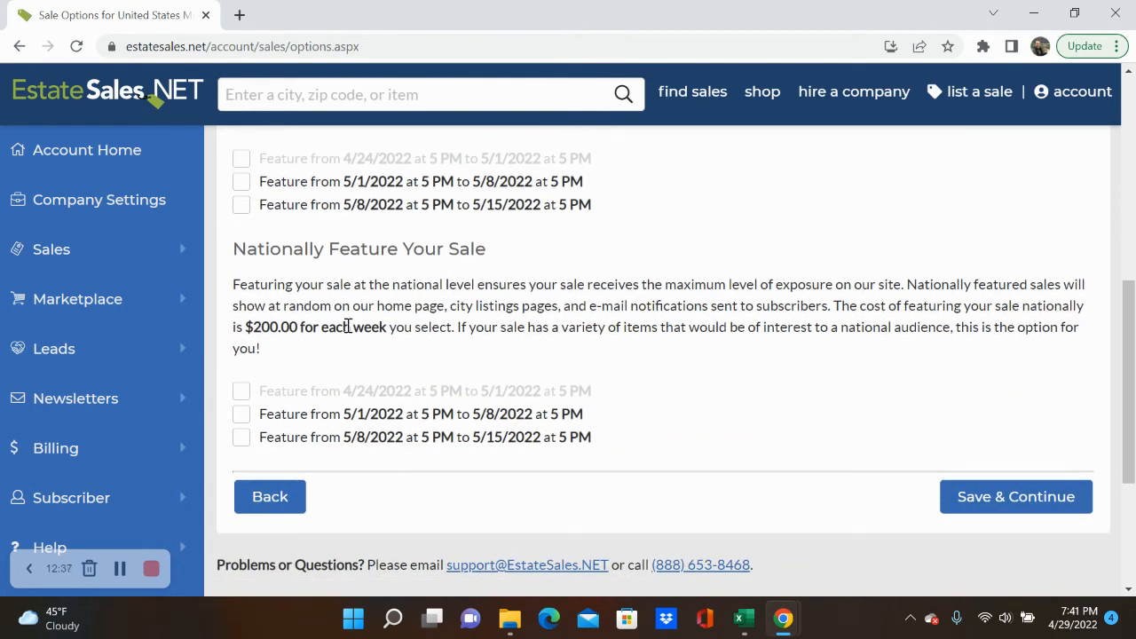
scroll(358, 393, up, 2)
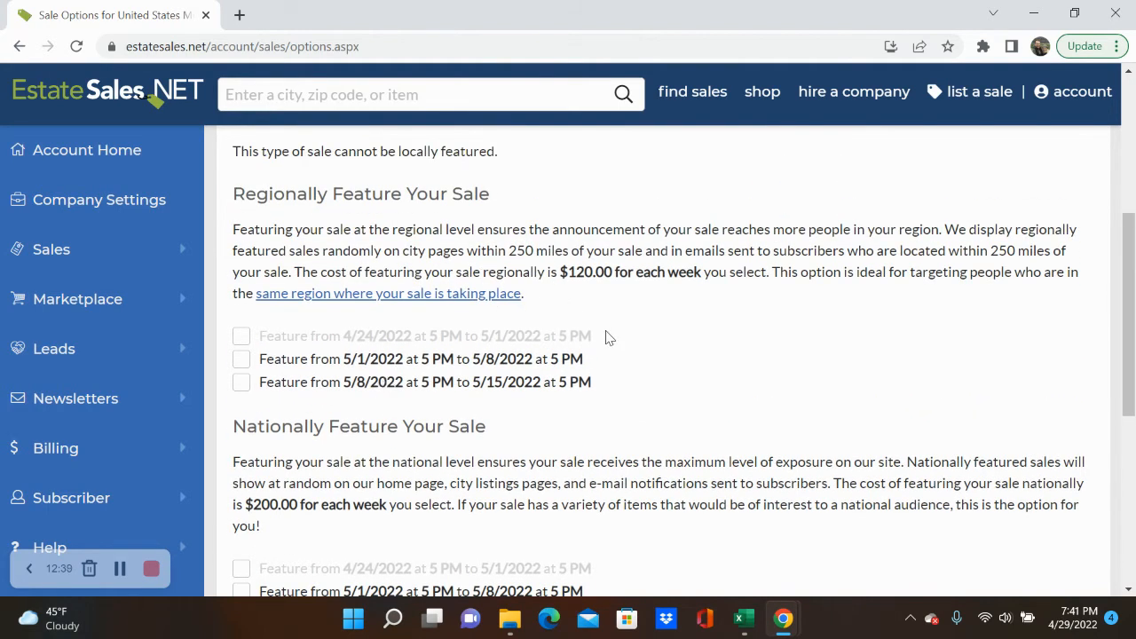
scroll(609, 337, down, 2)
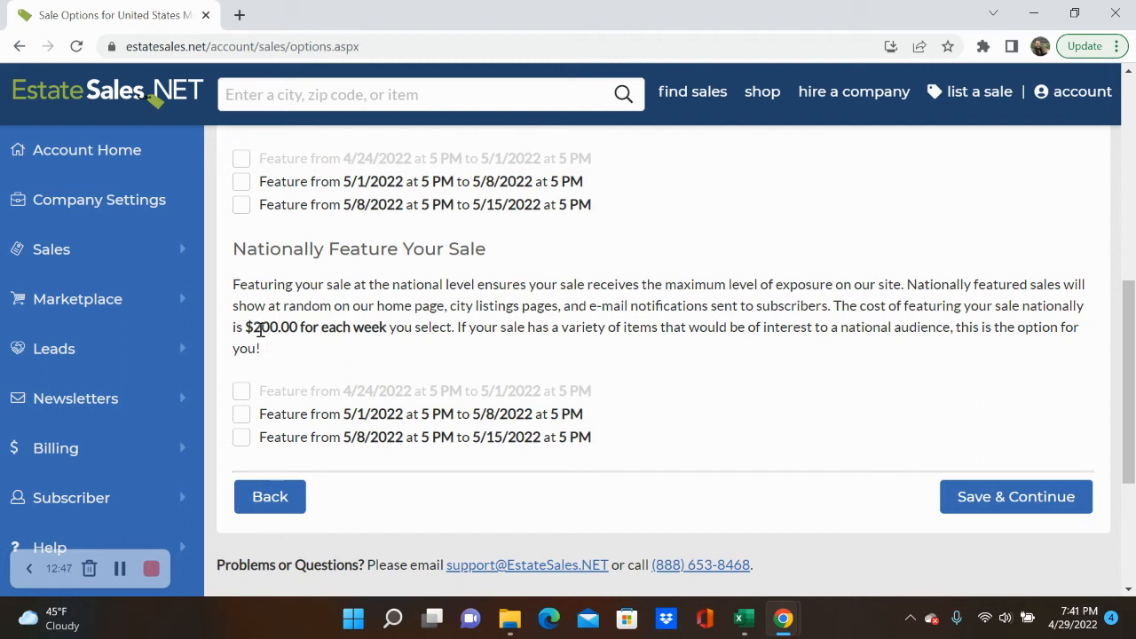
drag(255, 327, 311, 327)
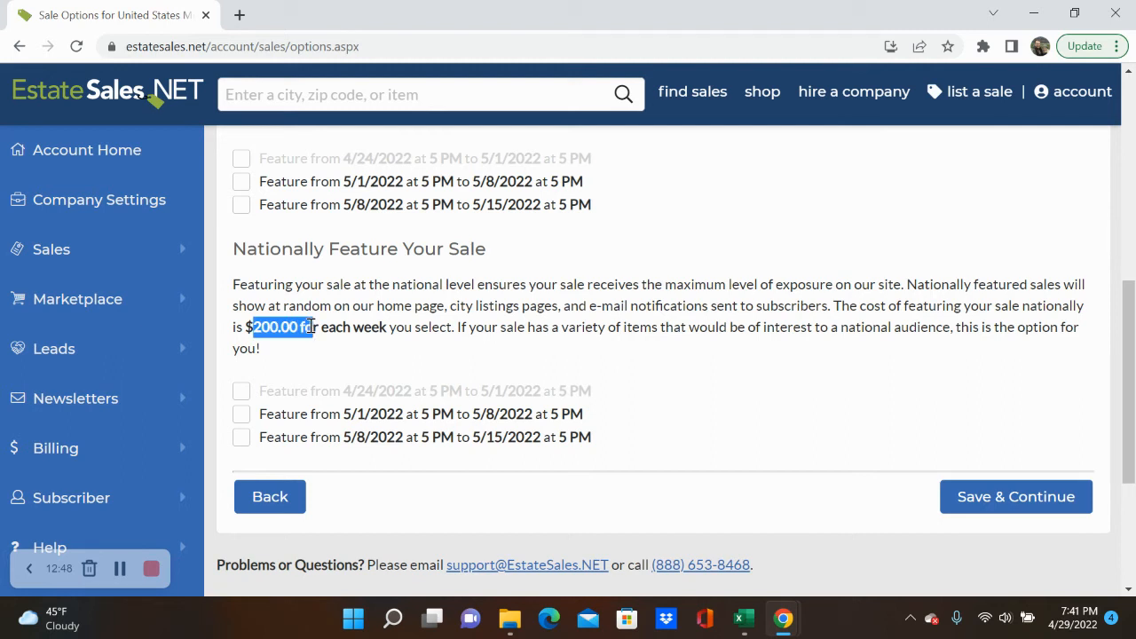
click(506, 325)
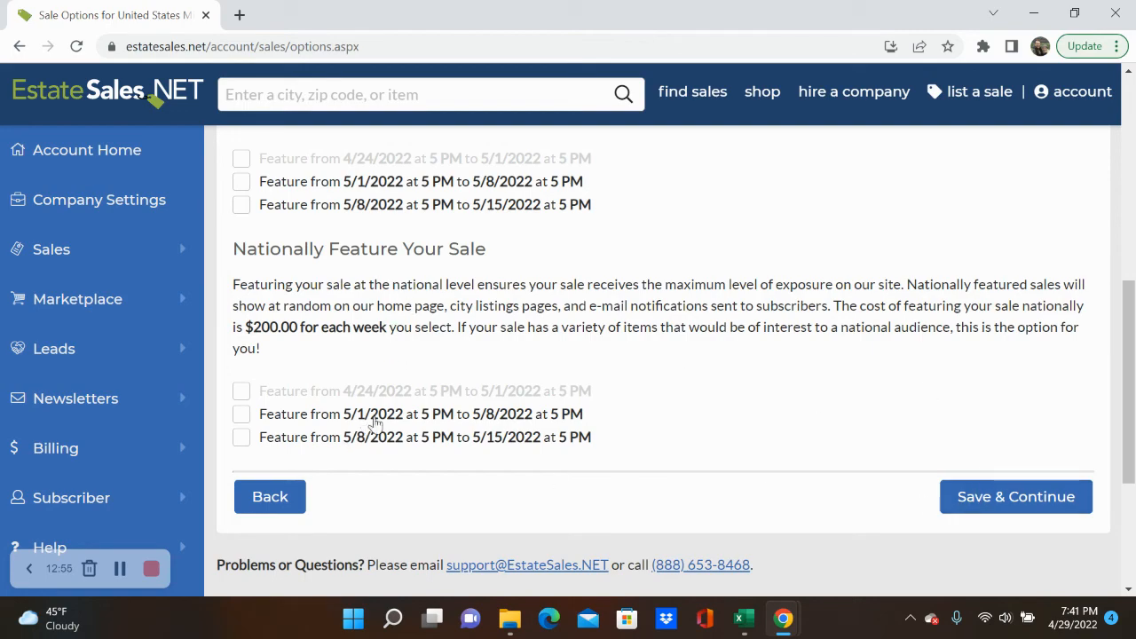
- Recheck the local, regional and national features and save the options with no feature weeks selected, continuing to publishing
scroll(465, 362, up, 3)
scroll(466, 362, up, 3)
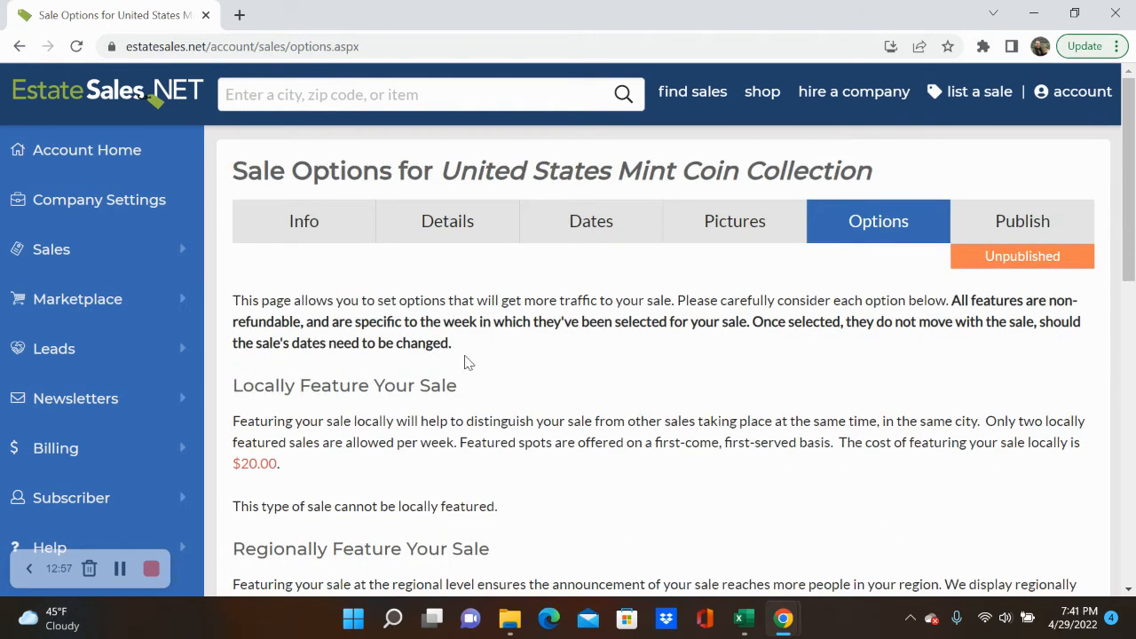
scroll(661, 325, down, 2)
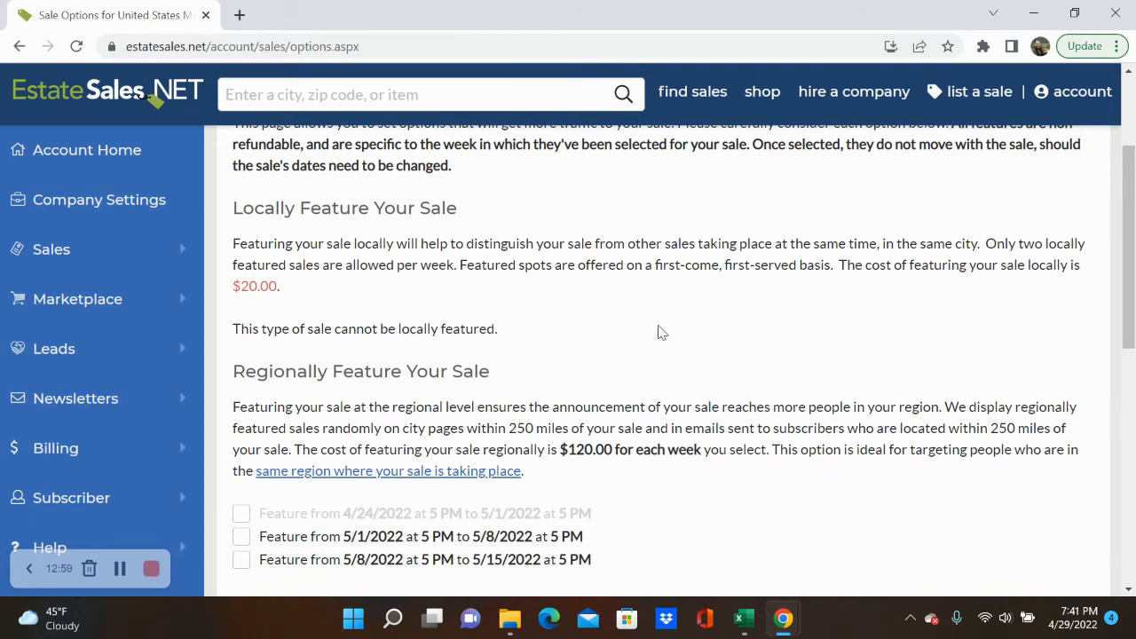
scroll(743, 336, down, 2)
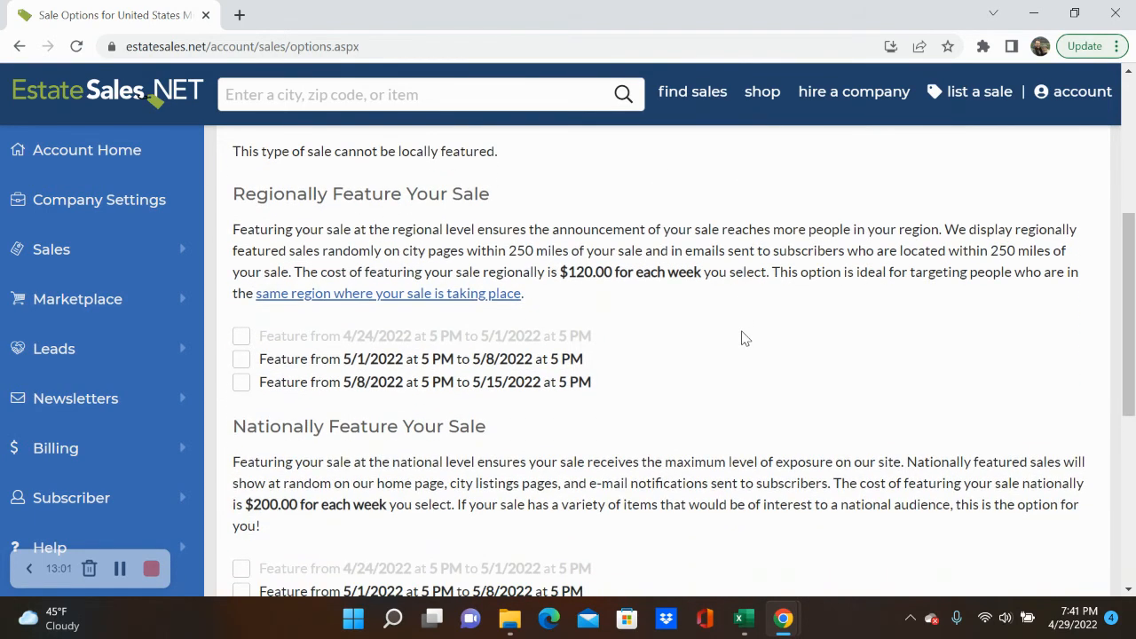
scroll(743, 338, down, 1)
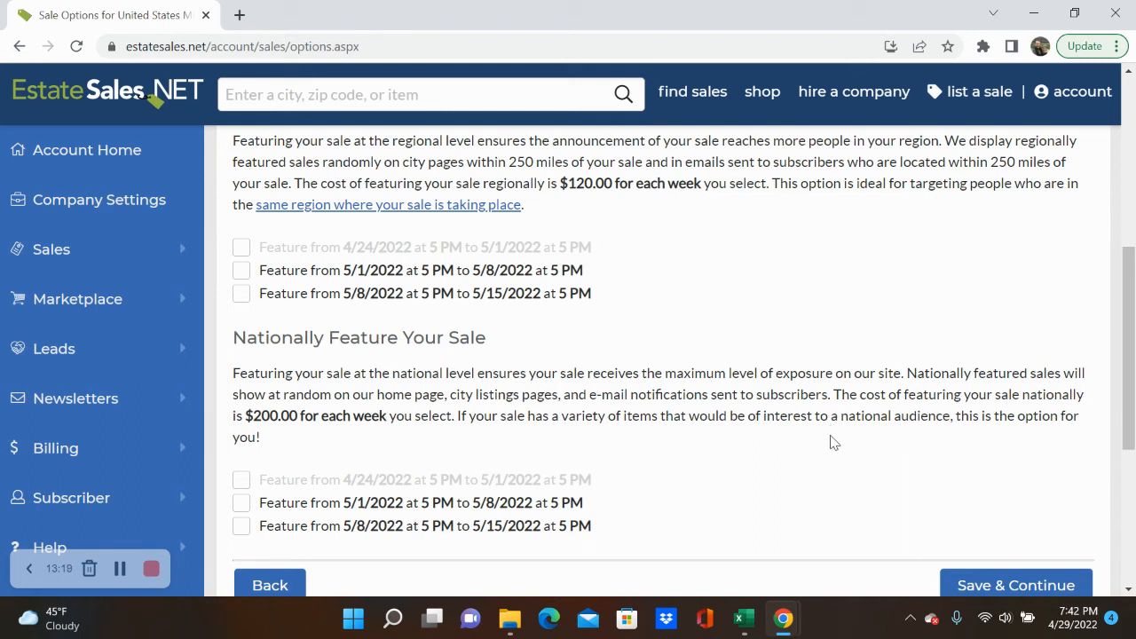
drag(257, 413, 321, 418)
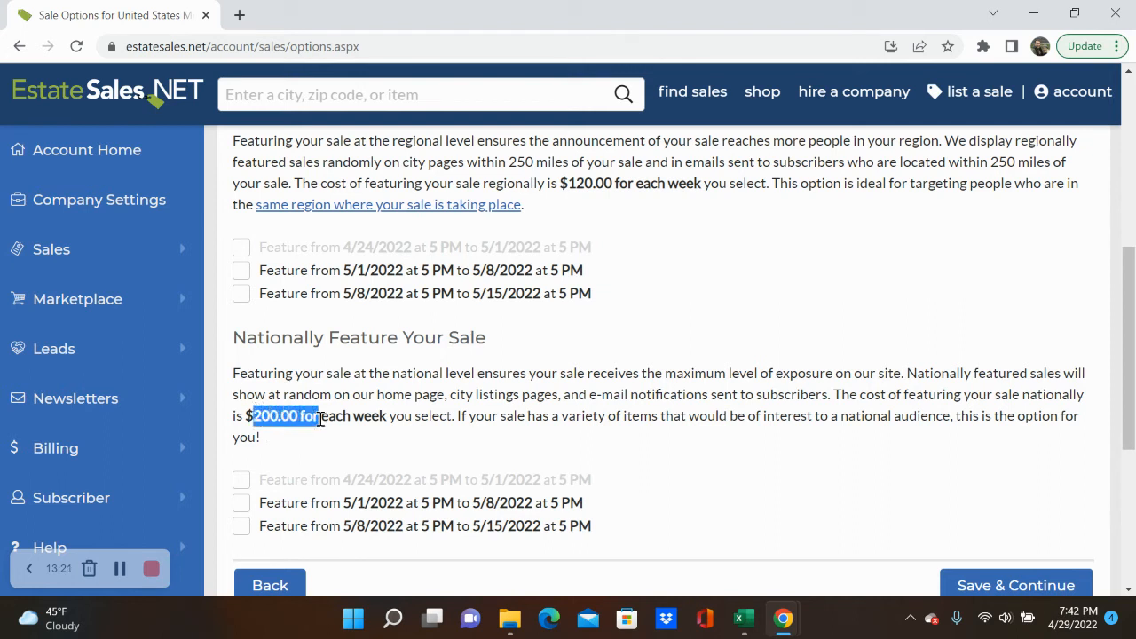
click(451, 415)
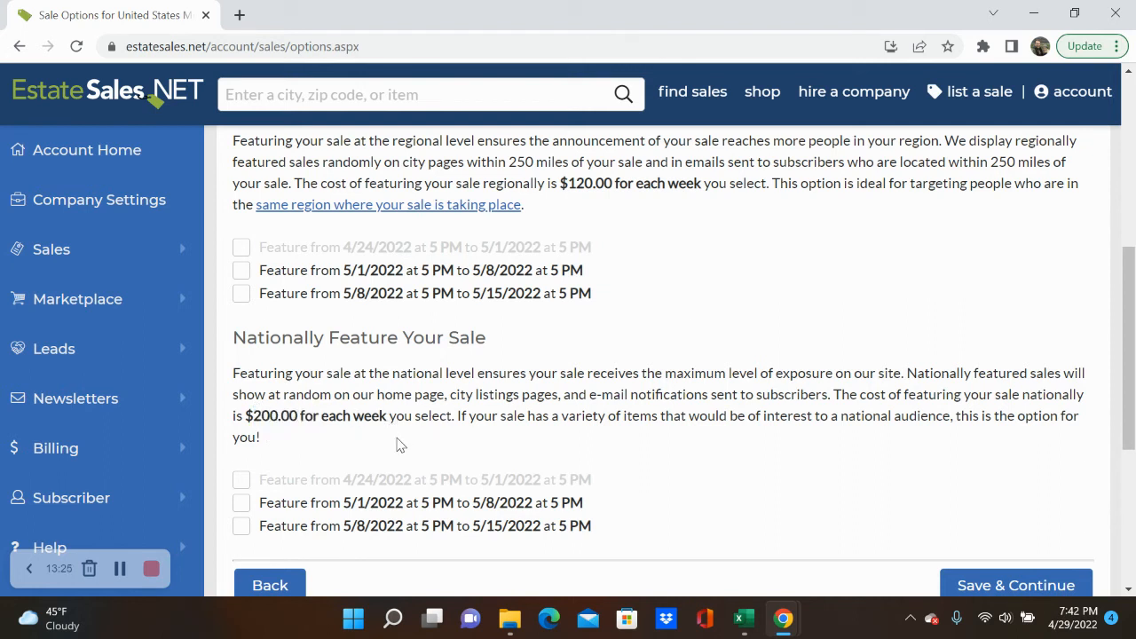
scroll(796, 440, down, 2)
click(988, 405)
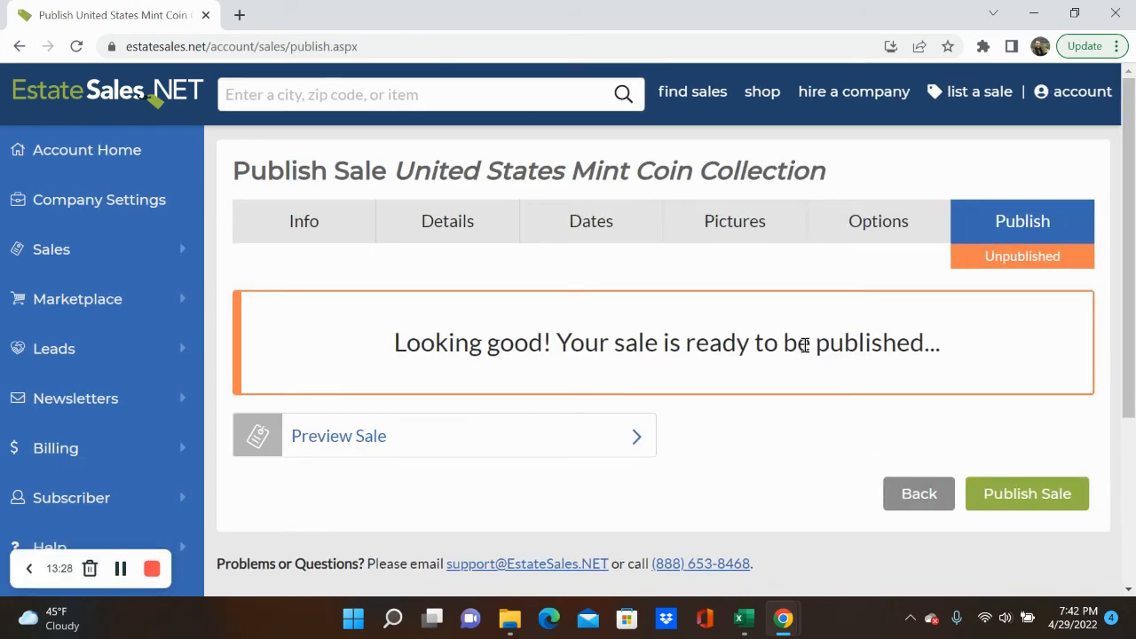
- Open the sale preview and examine its cover picture, location, dates, company information, terms and description
click(382, 454)
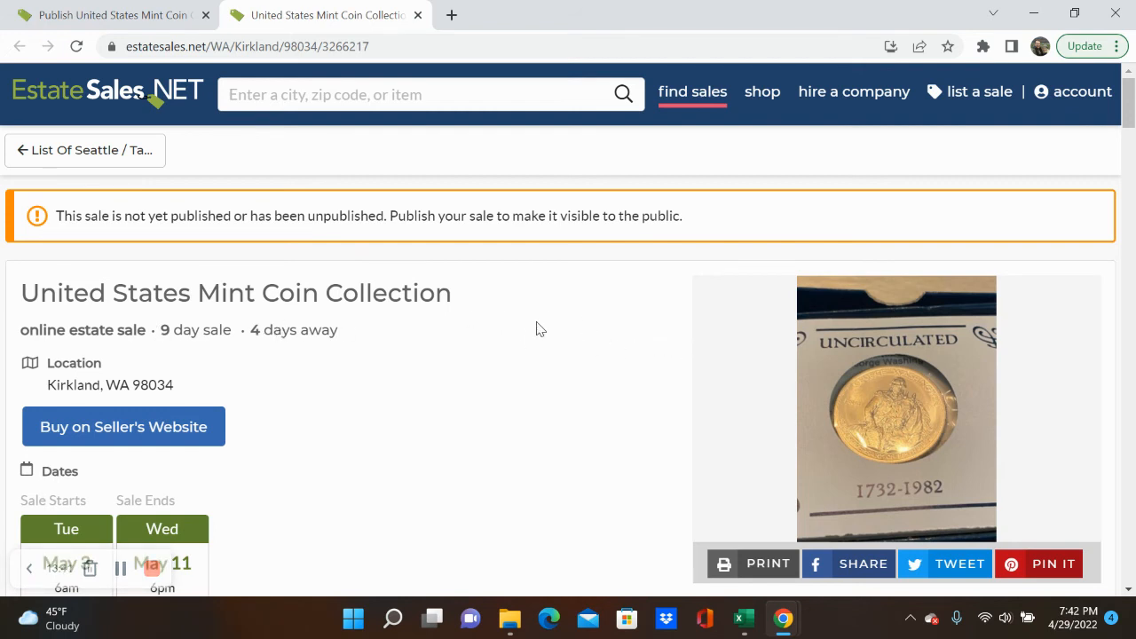
scroll(599, 303, down, 1)
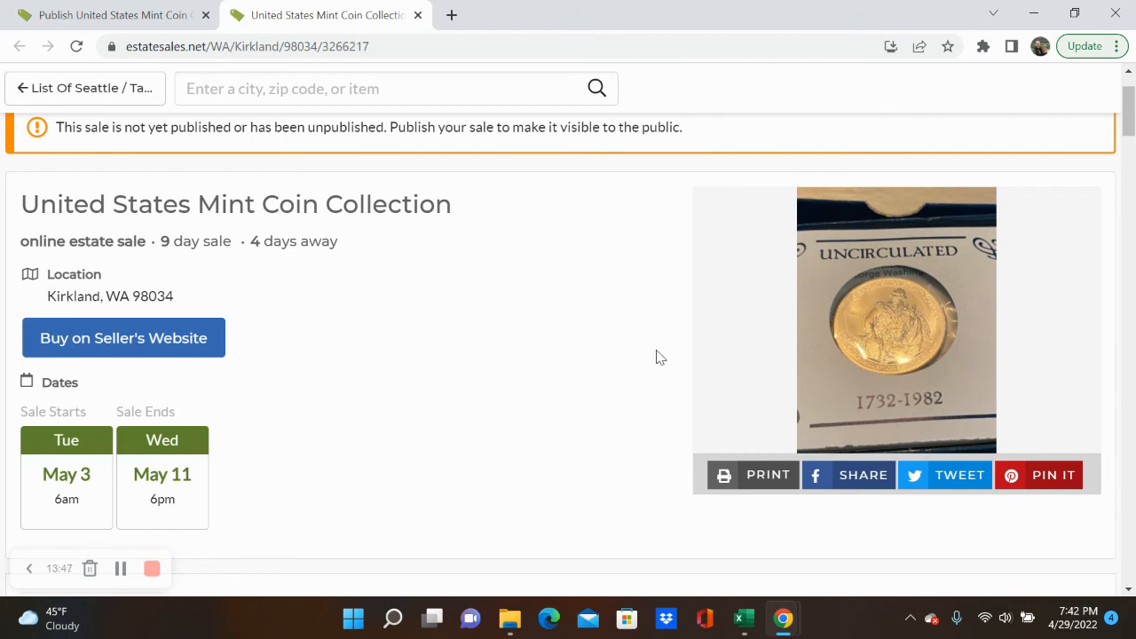
scroll(656, 356, down, 5)
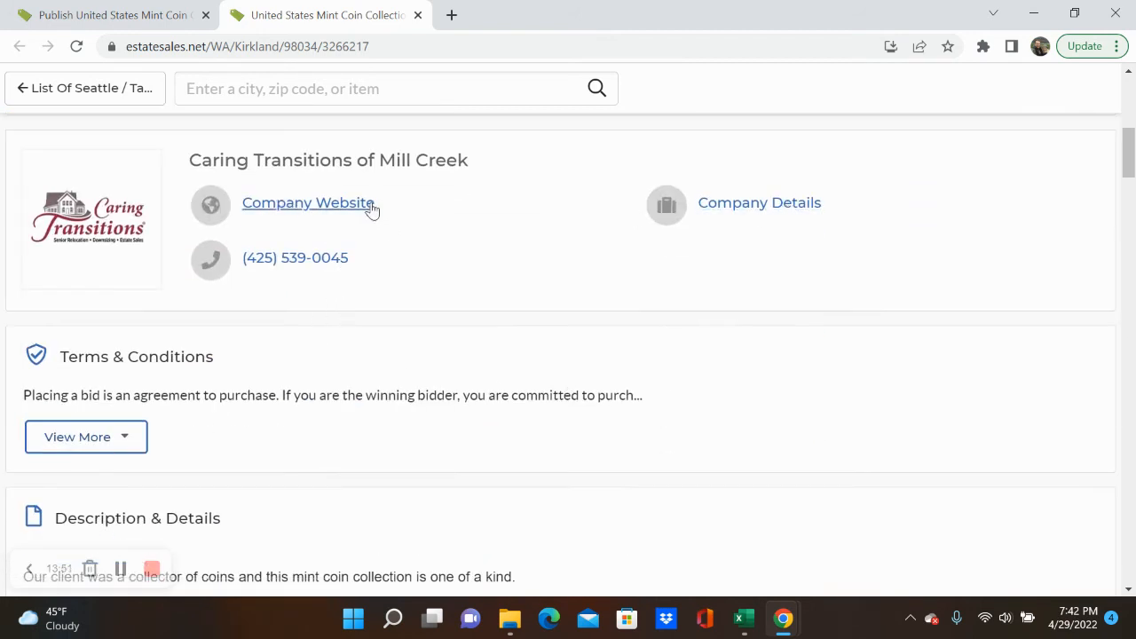
scroll(548, 310, down, 1)
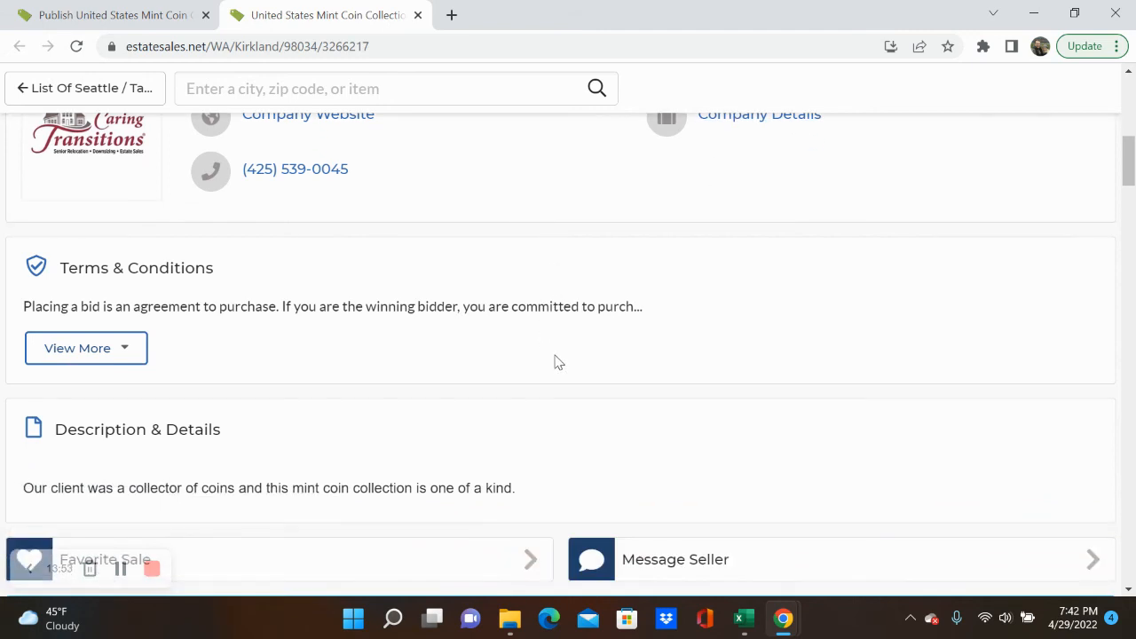
scroll(378, 358, down, 1)
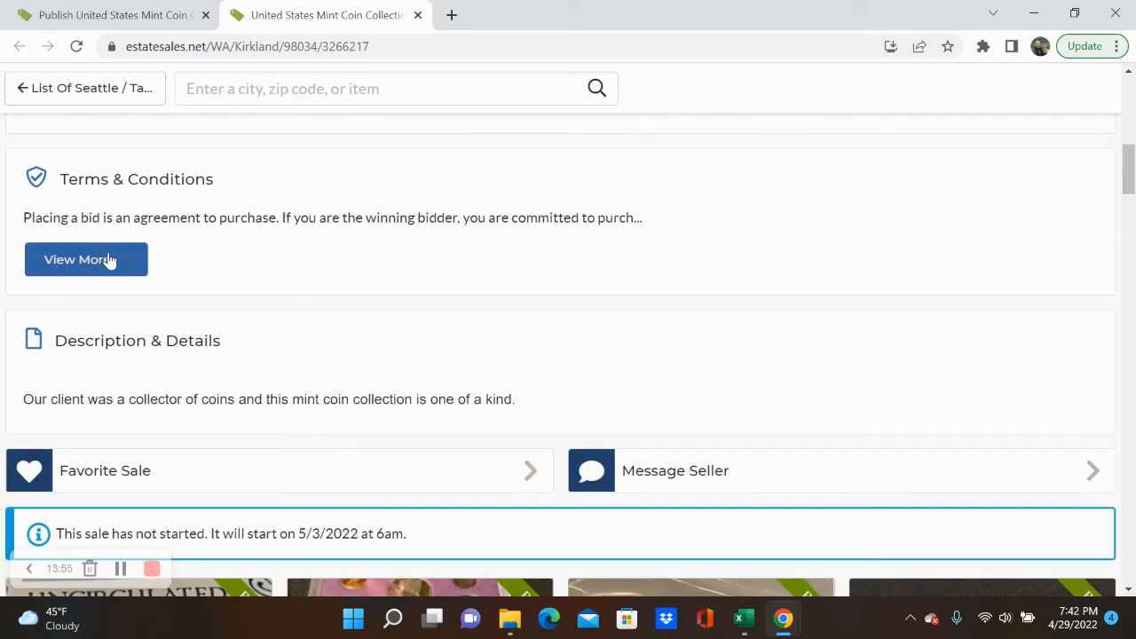
scroll(526, 287, down, 1)
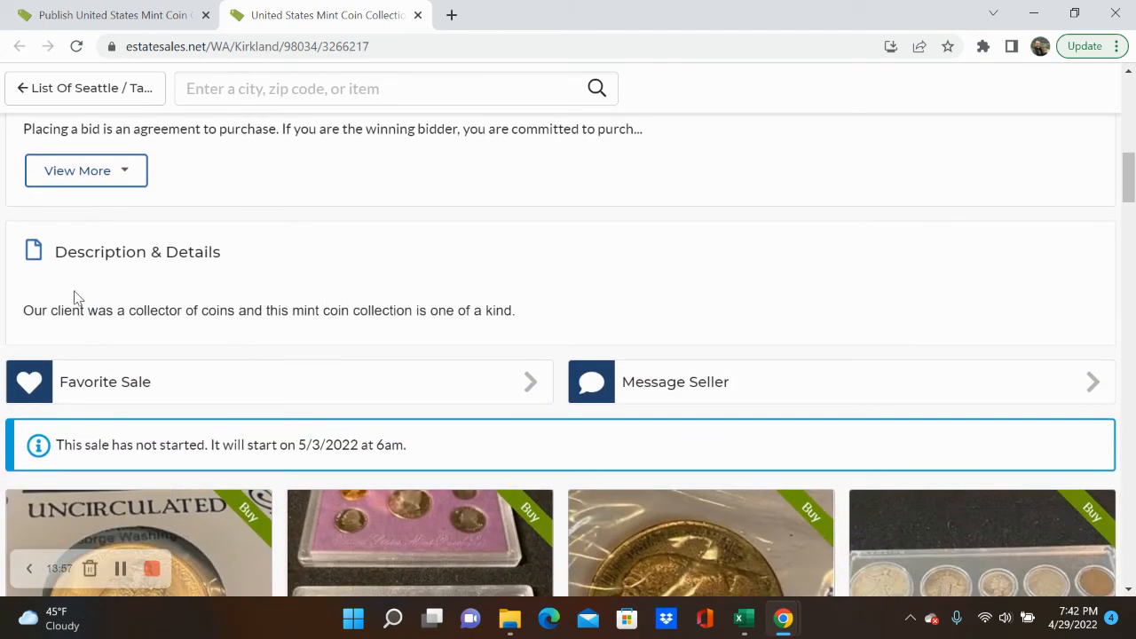
drag(75, 297, 525, 282)
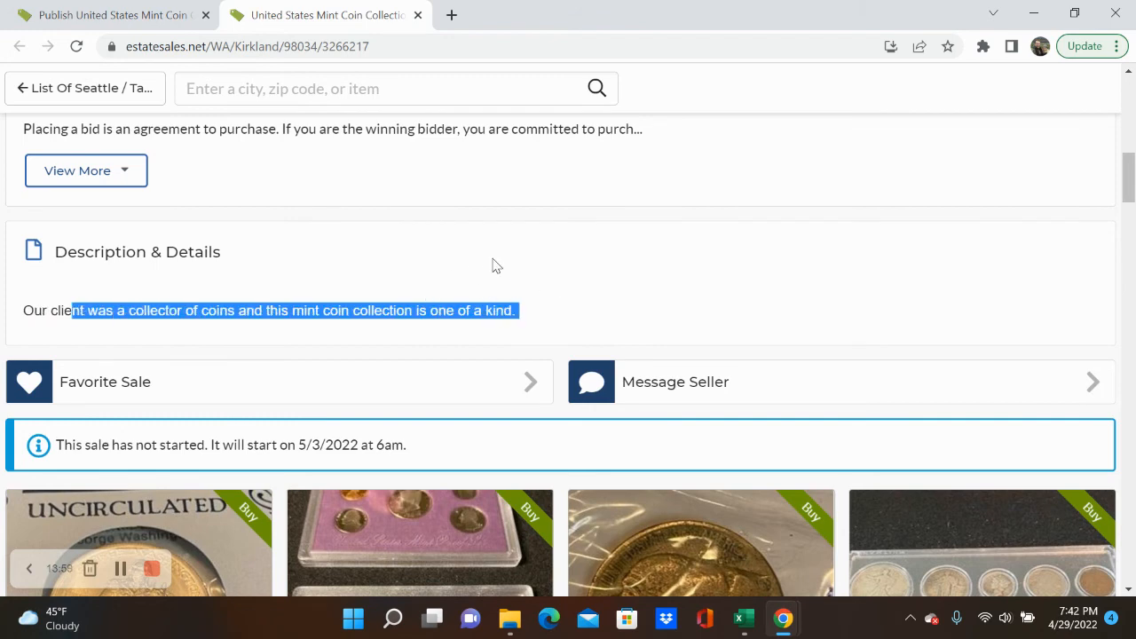
- Check the item pictures in the sale preview, enlarging the 1922 Liberty Silver Dollar picture and closing it again
scroll(495, 266, down, 5)
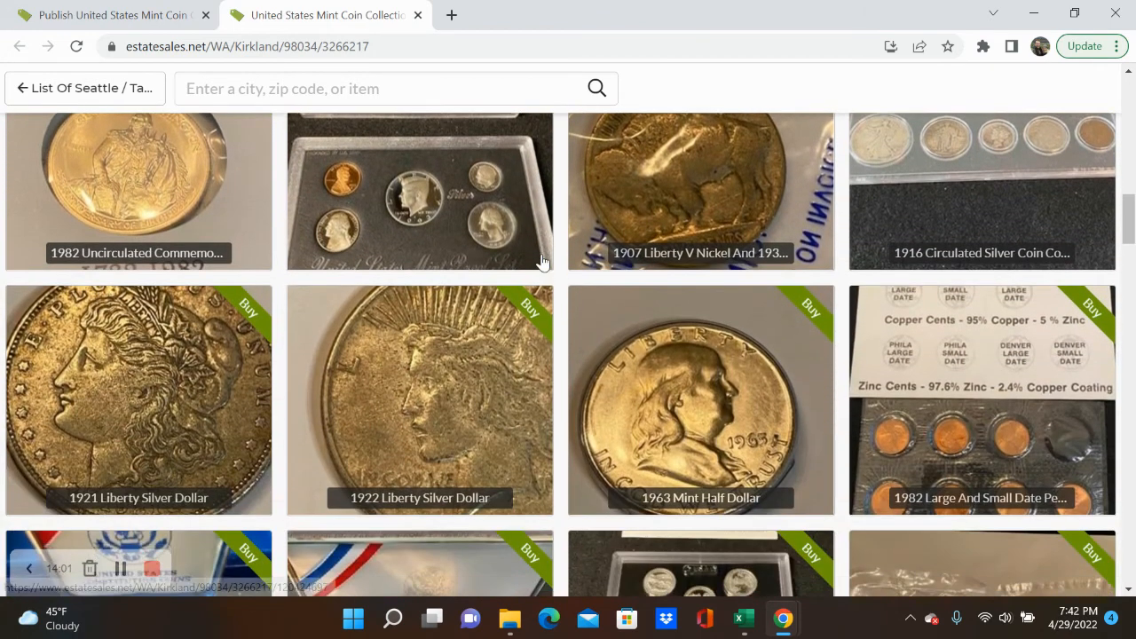
scroll(541, 262, down, 1)
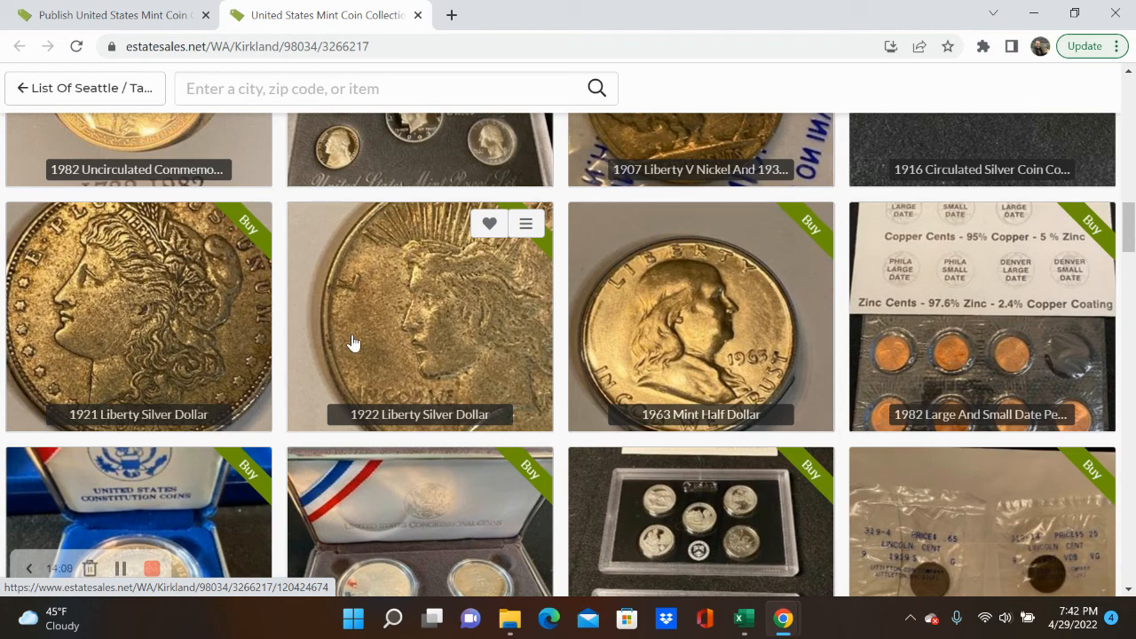
click(422, 343)
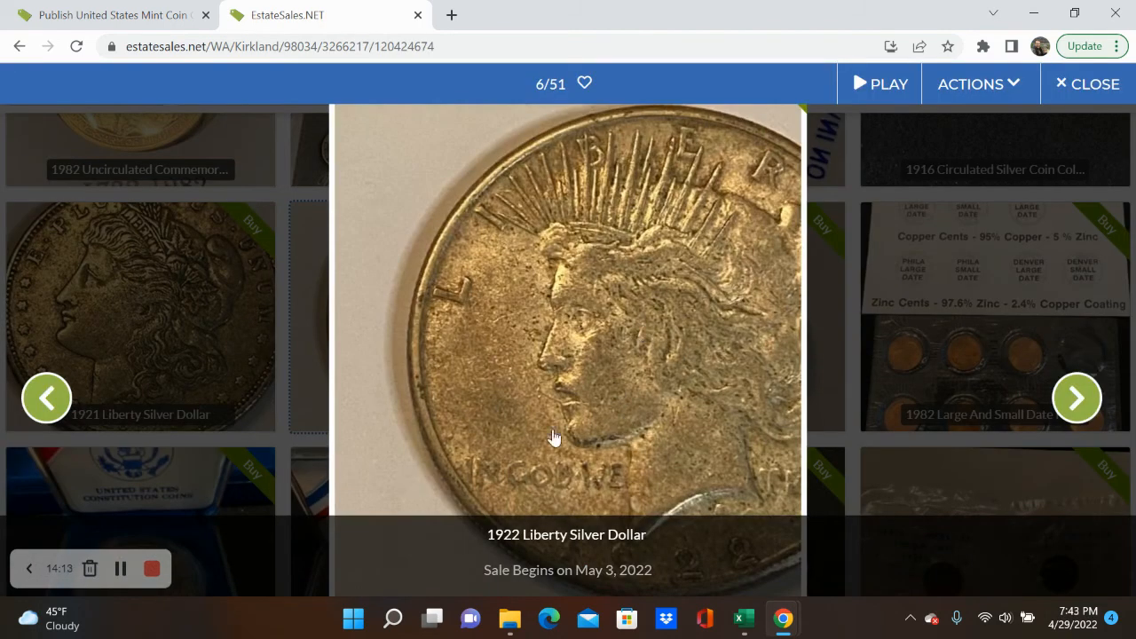
click(1072, 86)
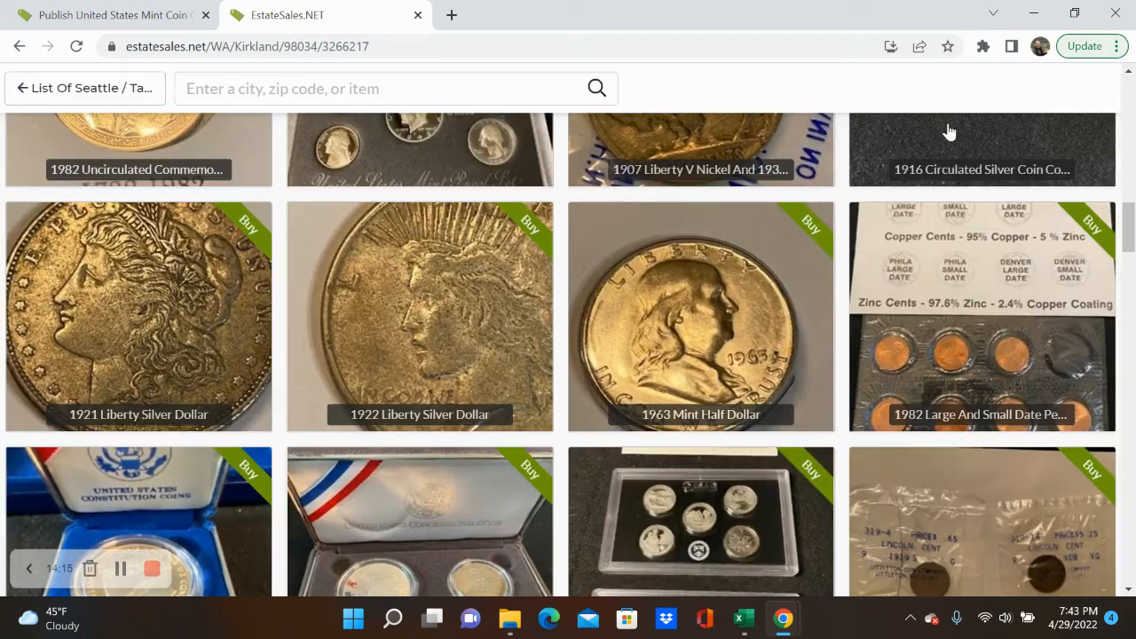
- Examine the remaining item pictures and their titles in the sale preview, down to the mint proof sets
scroll(661, 415, down, 3)
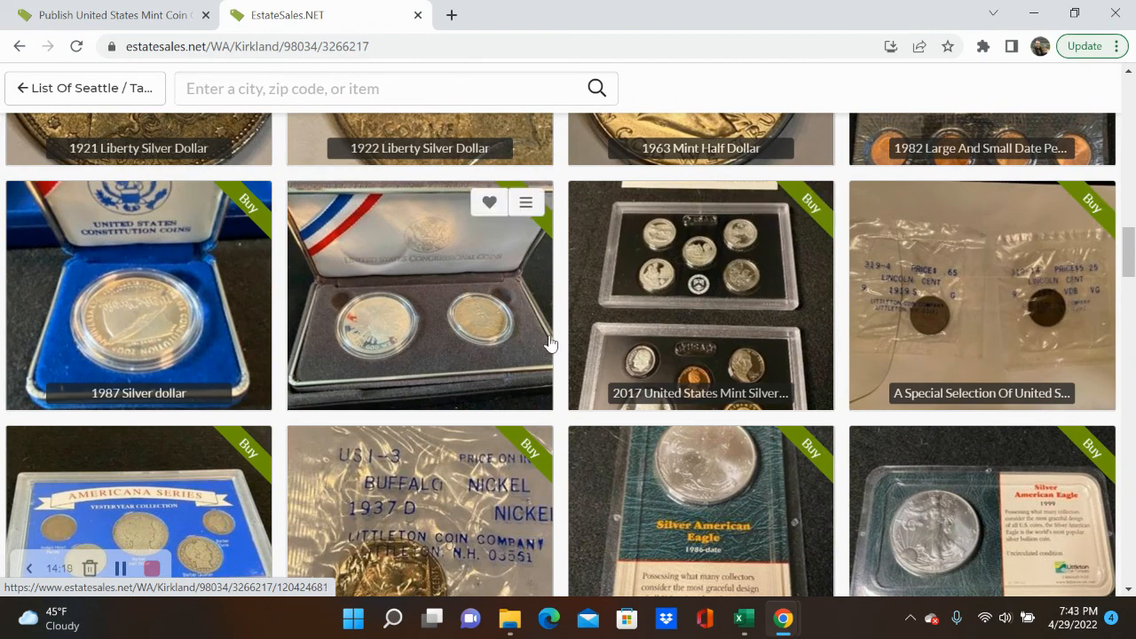
scroll(377, 344, down, 3)
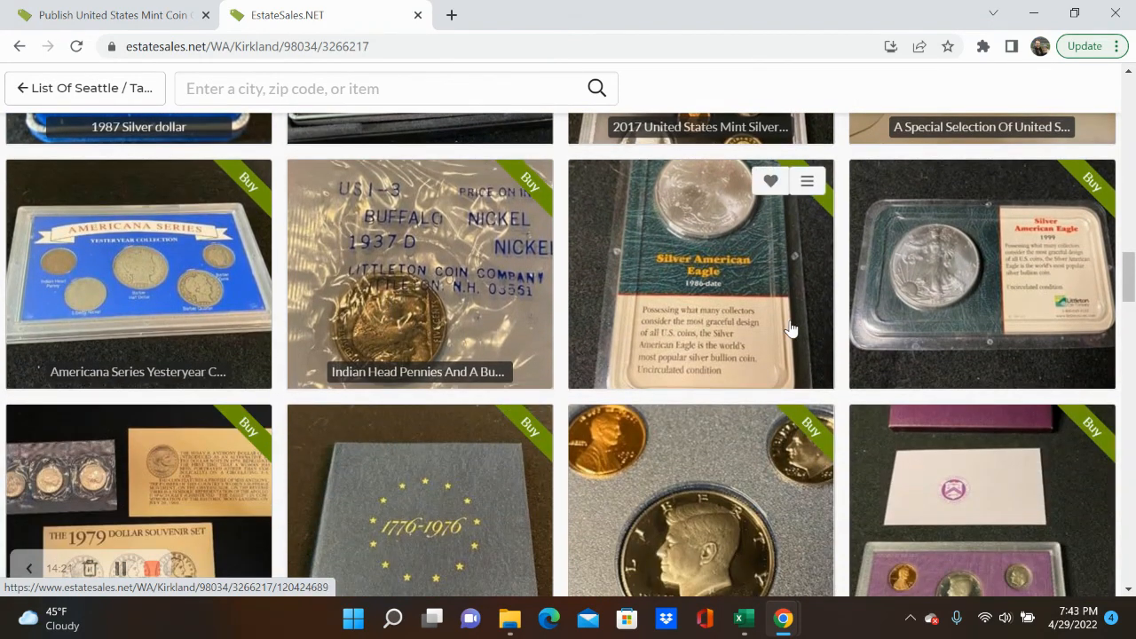
scroll(1052, 329, down, 1)
scroll(1051, 329, down, 3)
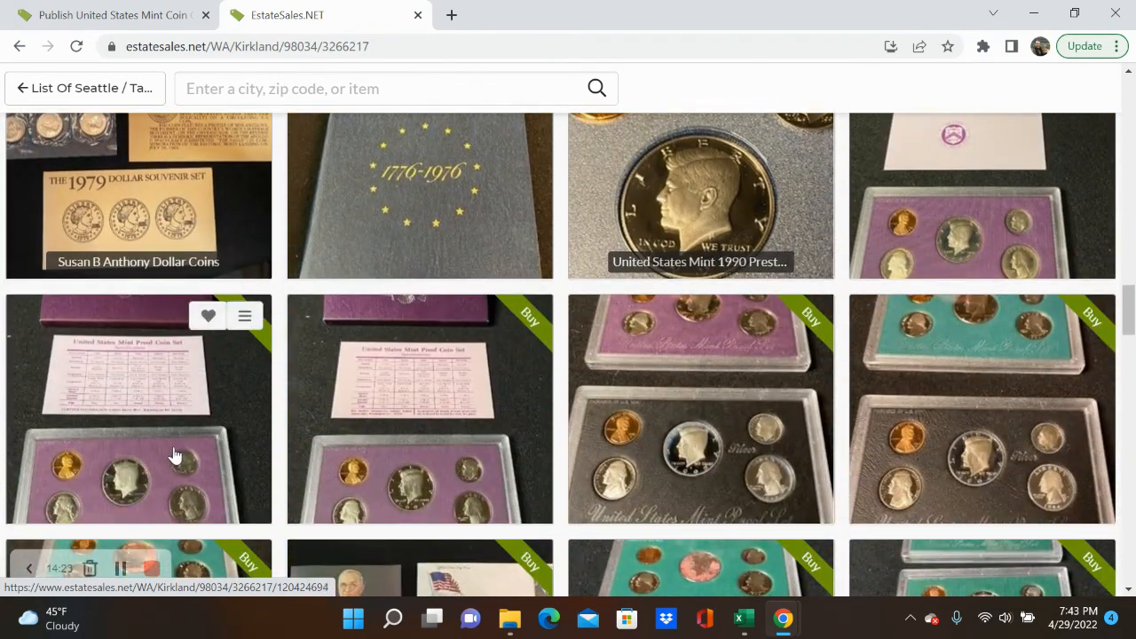
scroll(623, 414, down, 1)
scroll(623, 413, down, 3)
scroll(533, 381, up, 10)
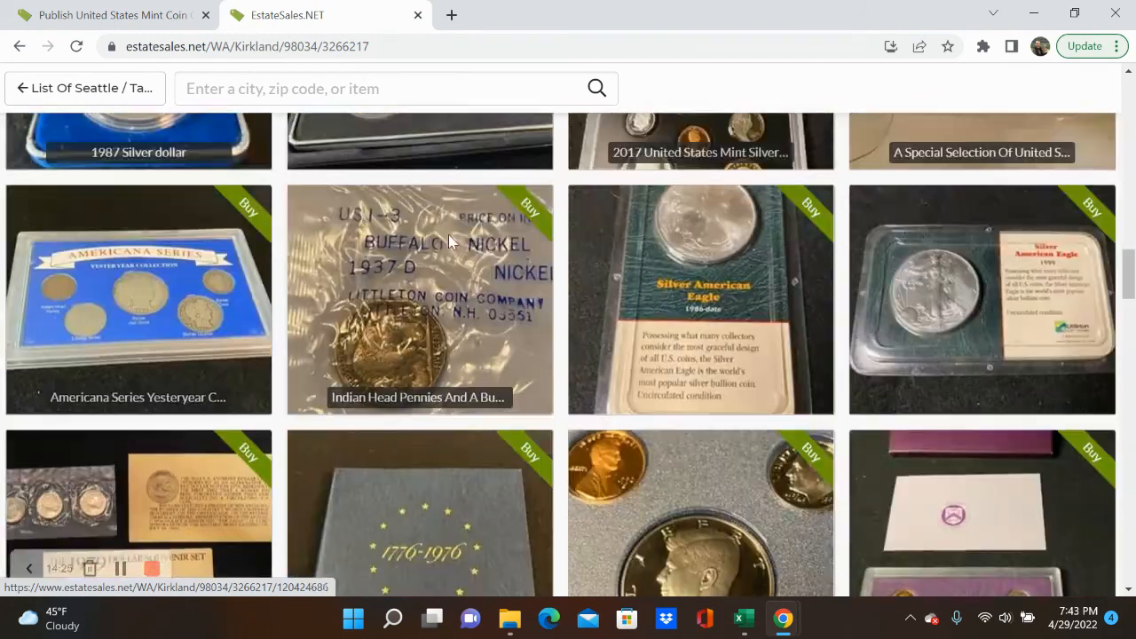
- Close the sale preview and publish the United States Mint Coin Collection sale
click(417, 15)
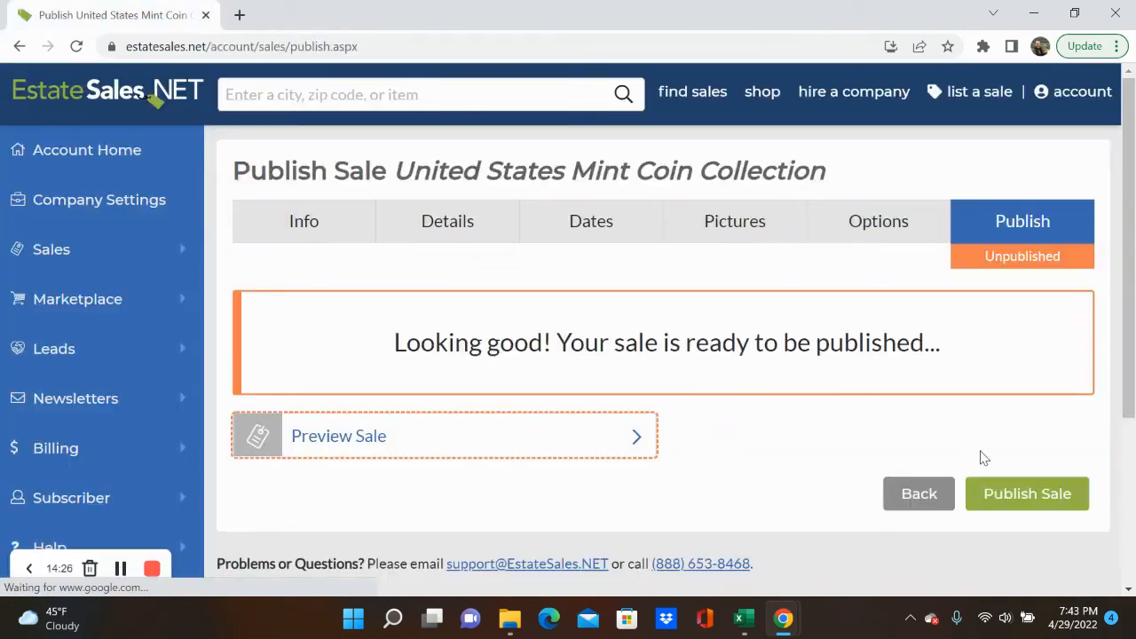
click(1000, 505)
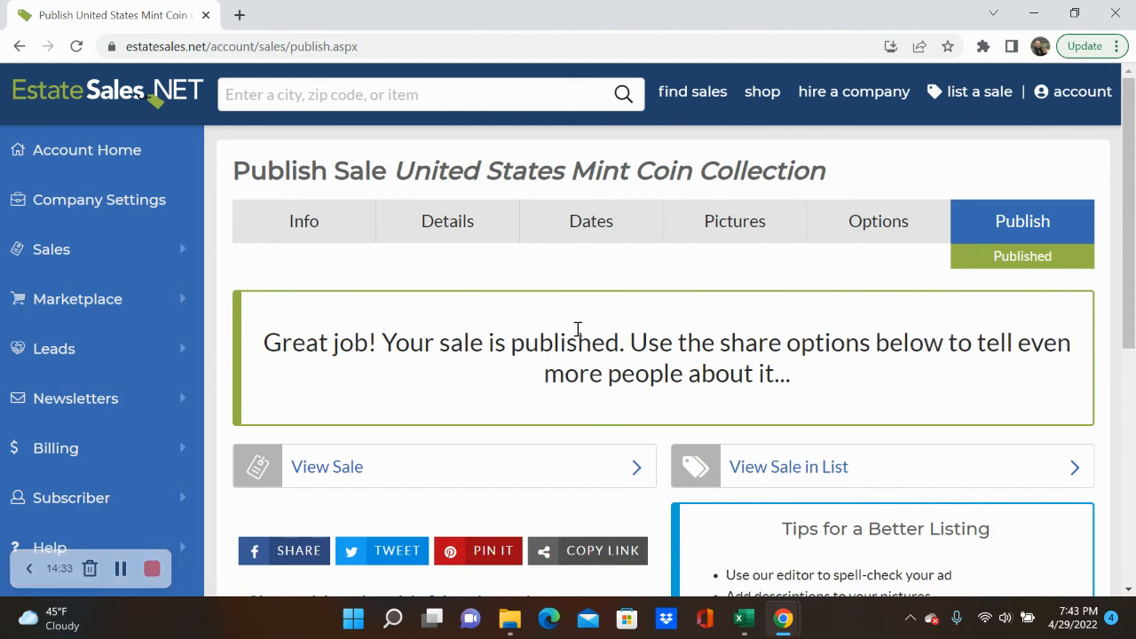
- View the published sale and follow its link to the seller's website, proceeding to the CTBIDS auction
click(451, 475)
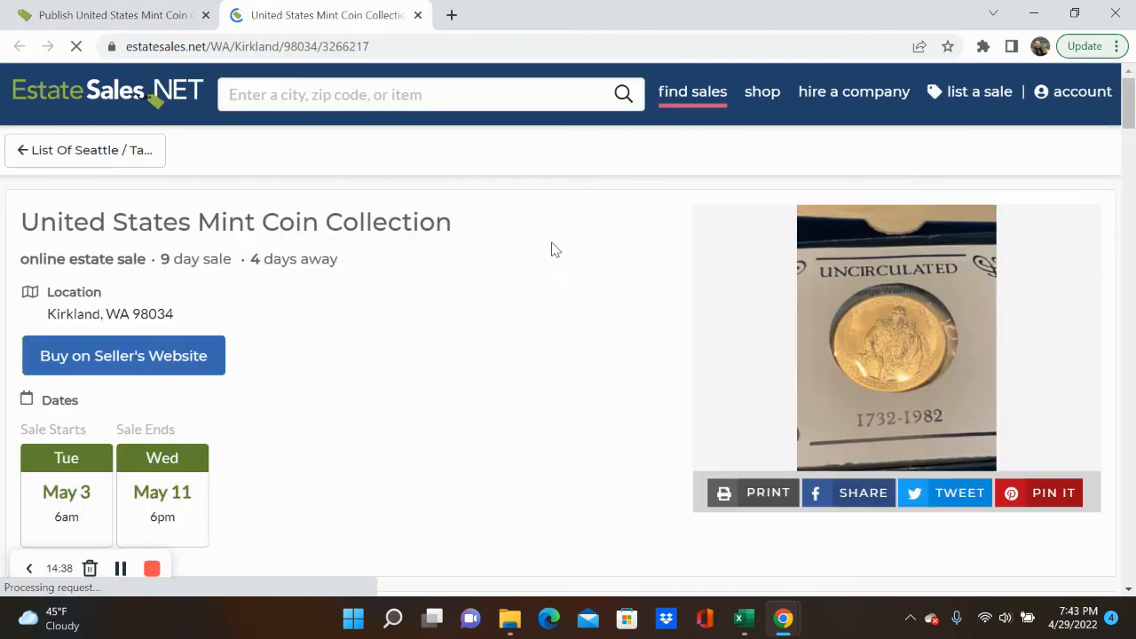
scroll(387, 311, down, 1)
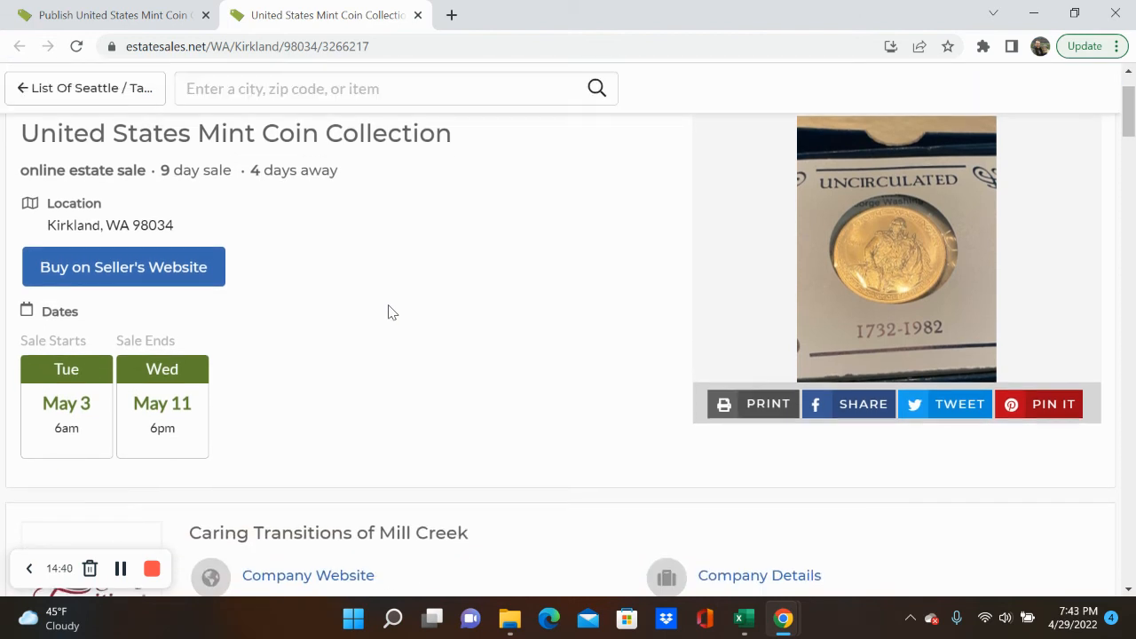
click(128, 270)
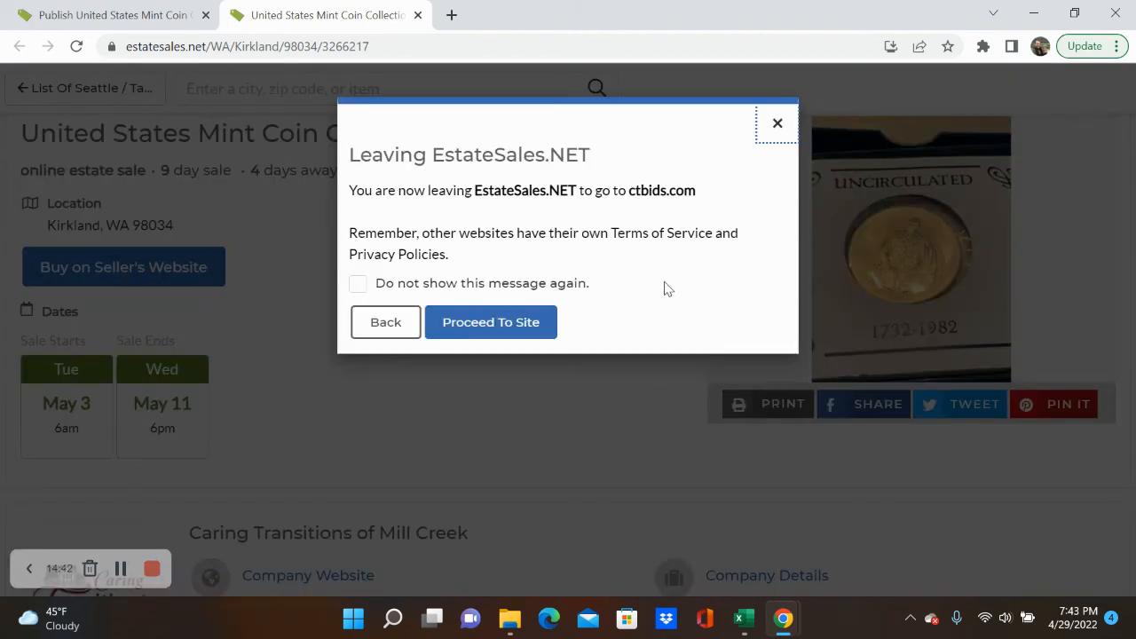
click(489, 328)
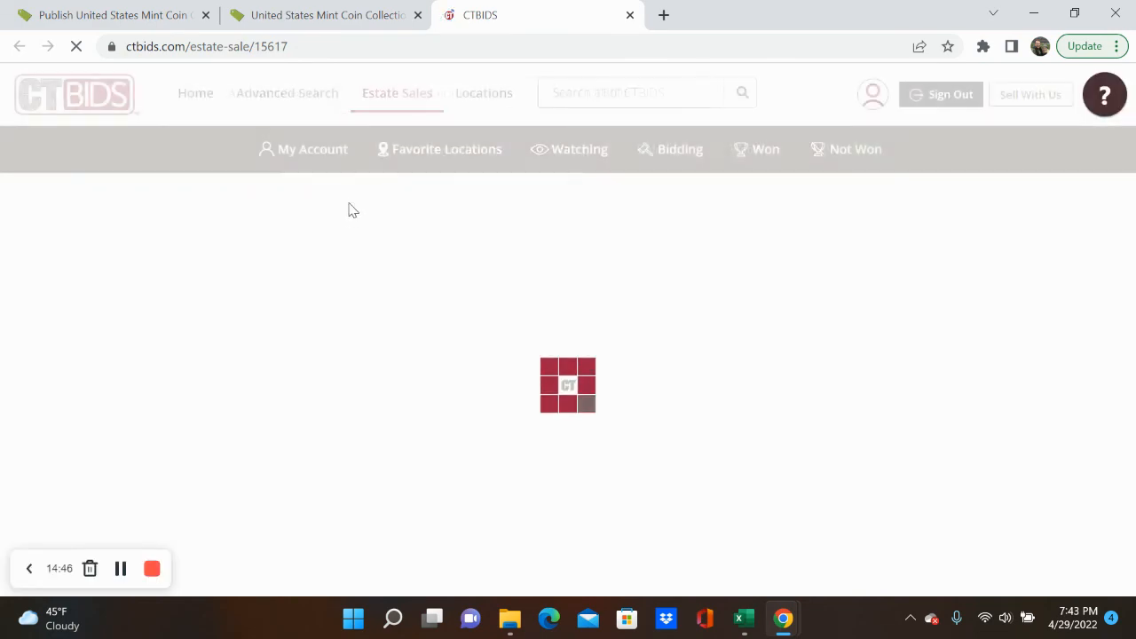
- Examine the CTBIDS auction's room categories, coin lots, closing times, current bids and shipping labels
scroll(645, 254, down, 5)
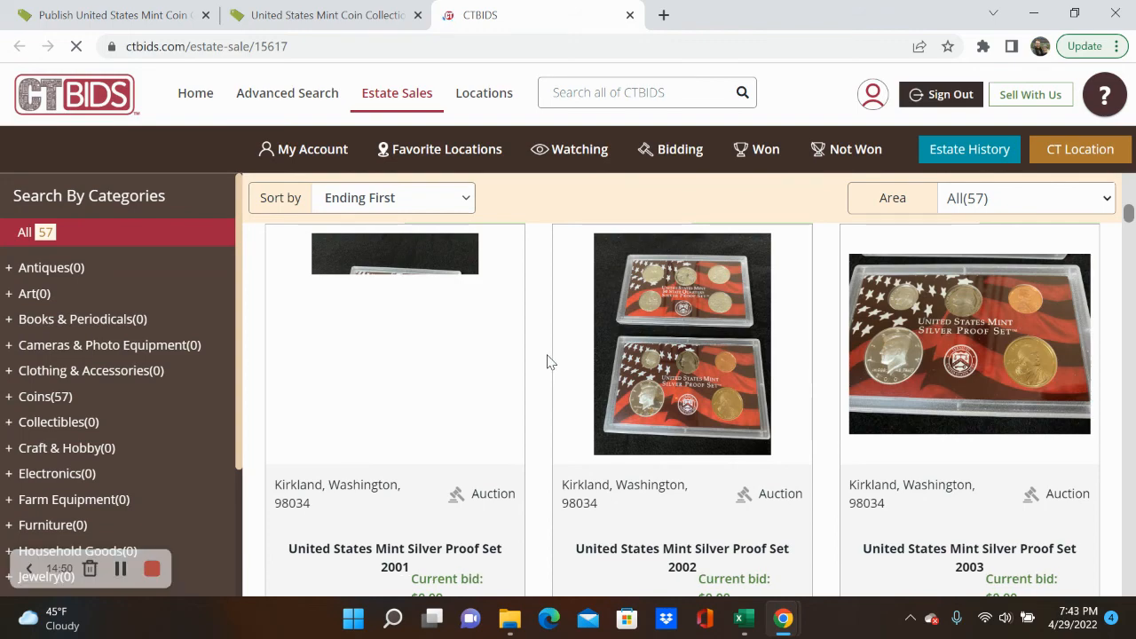
scroll(471, 342, up, 5)
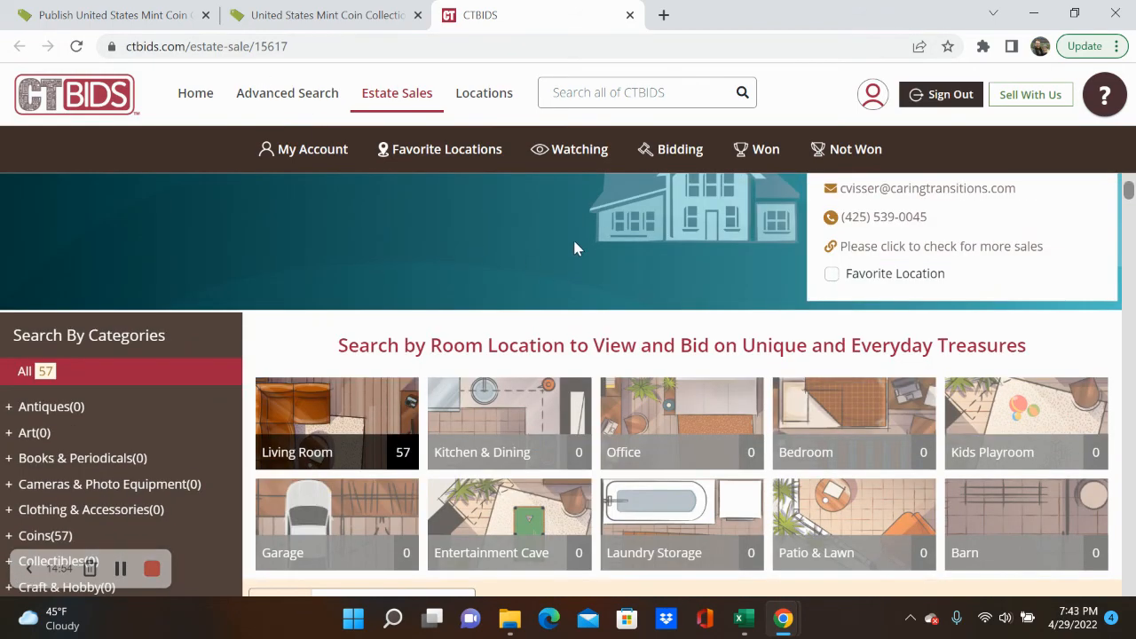
scroll(618, 252, down, 4)
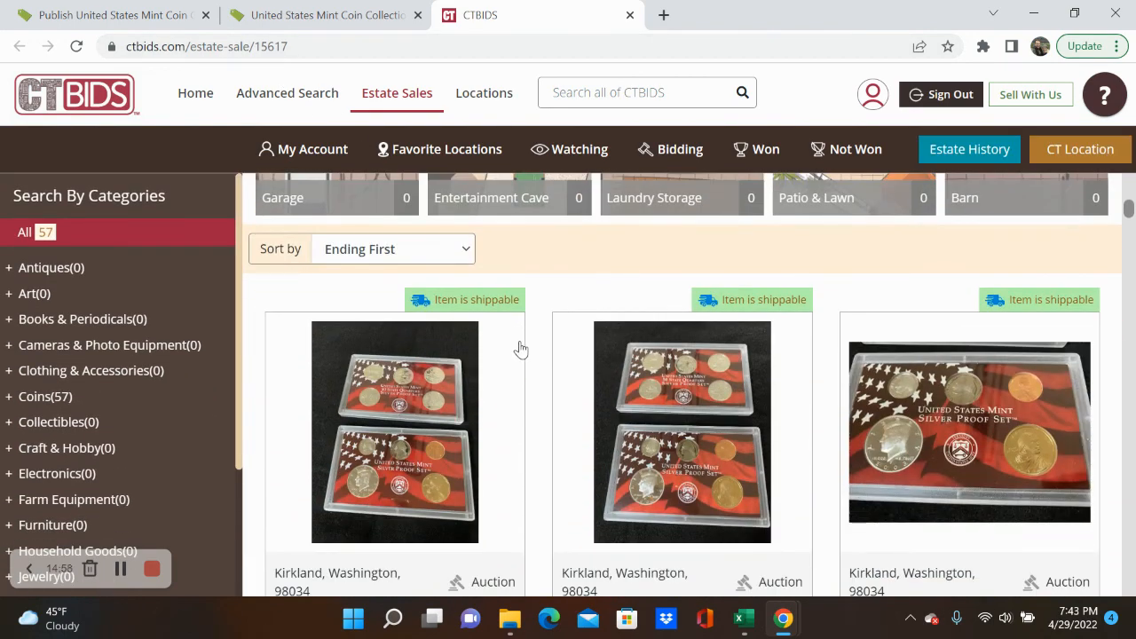
scroll(521, 348, down, 3)
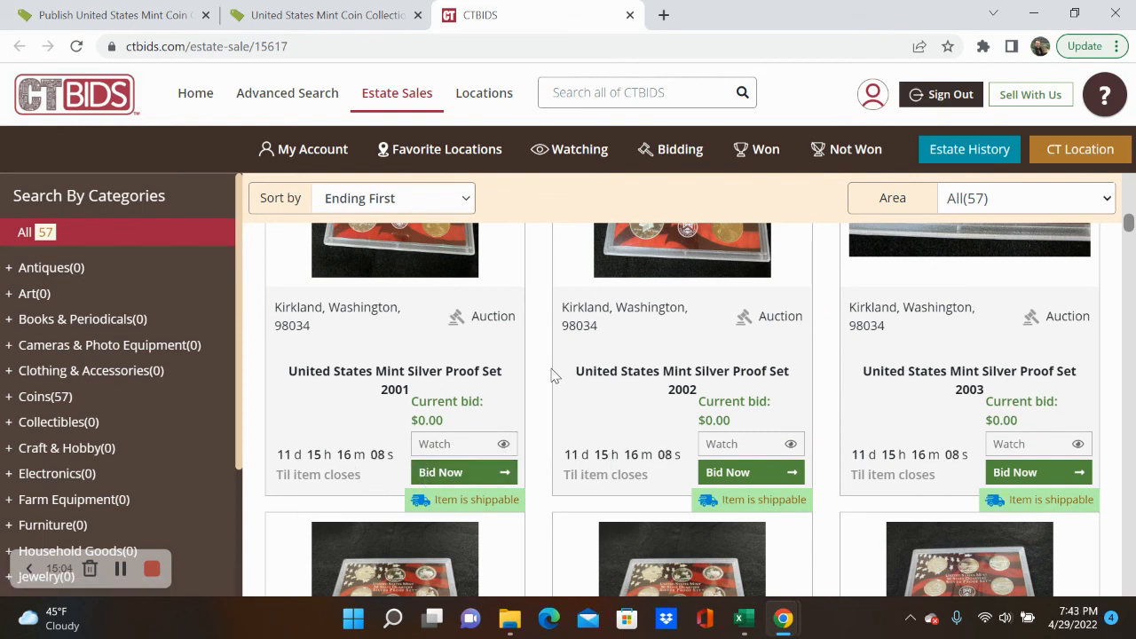
scroll(548, 408, up, 1)
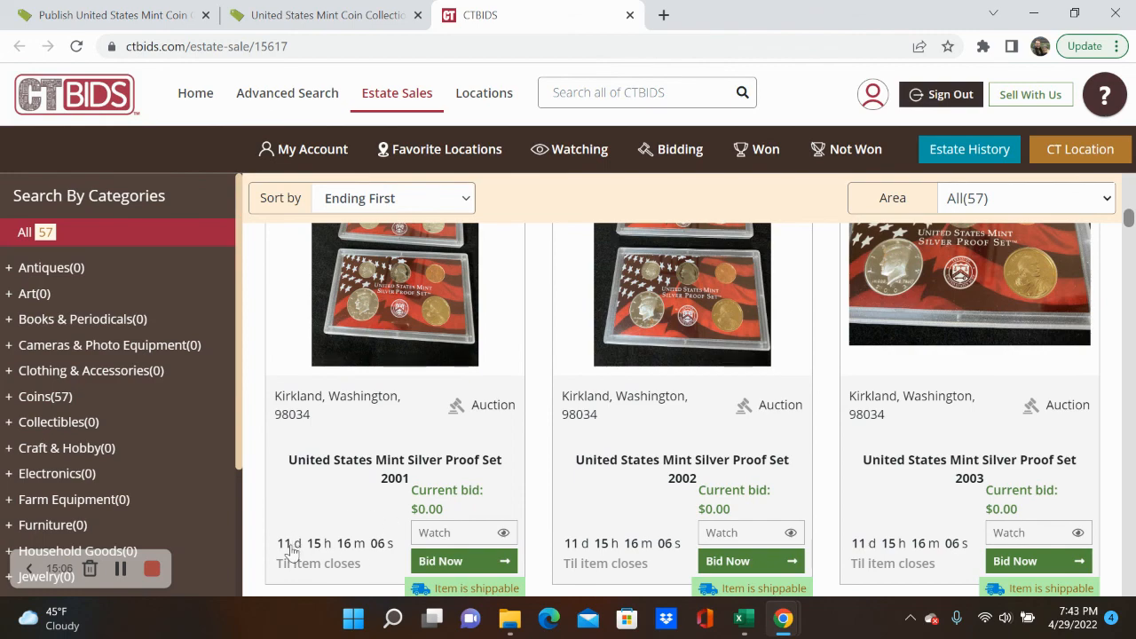
scroll(494, 399, up, 3)
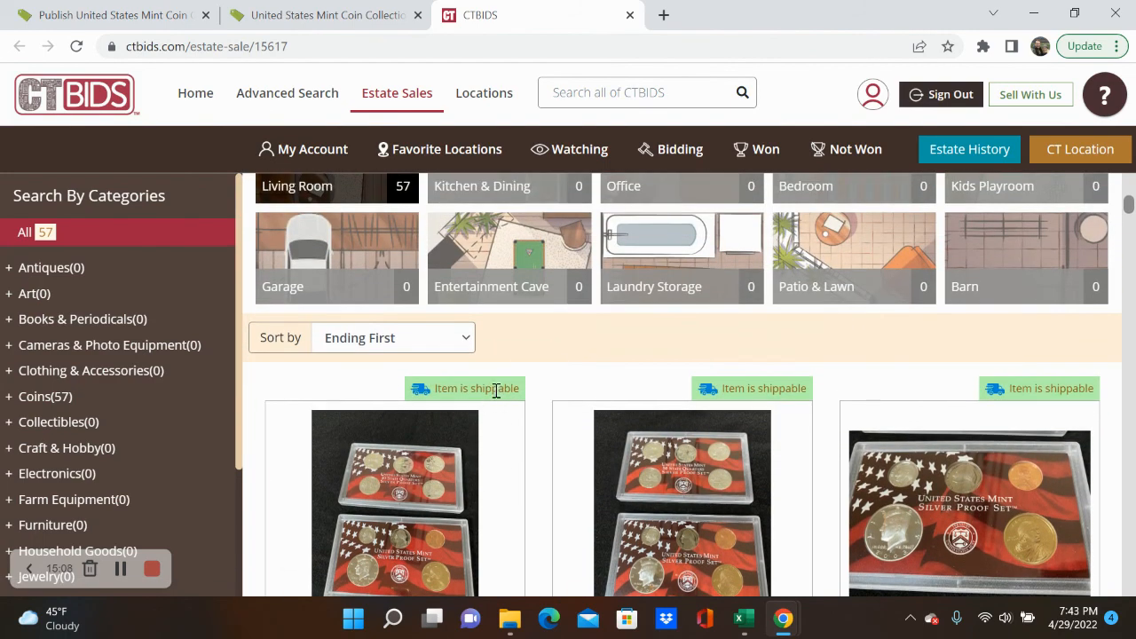
scroll(612, 388, down, 1)
scroll(612, 387, down, 5)
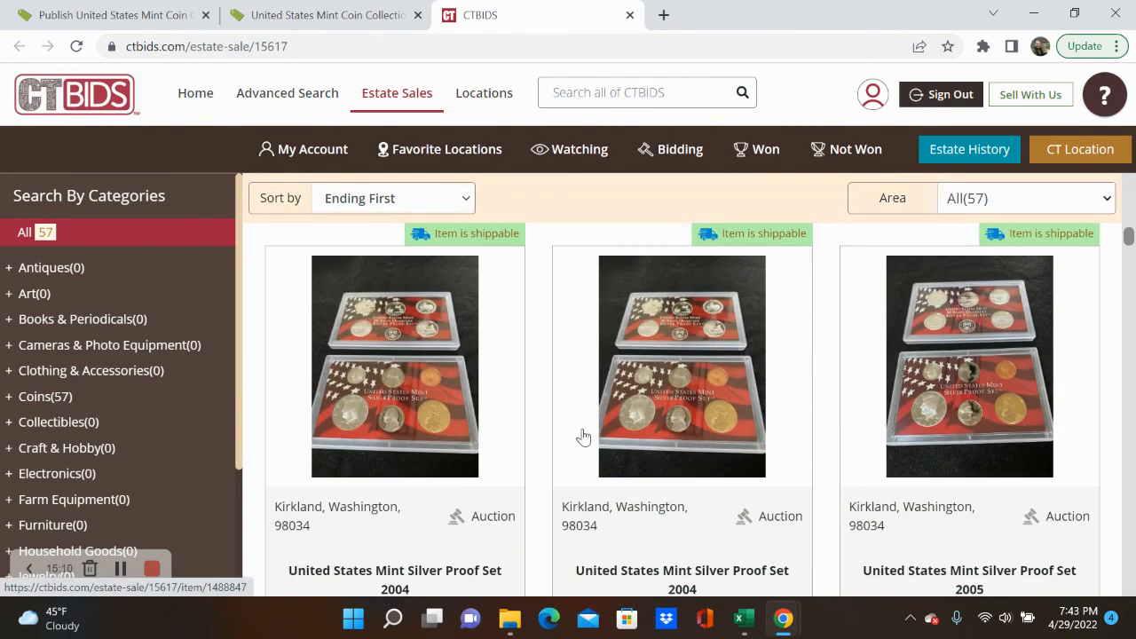
scroll(549, 460, down, 1)
scroll(541, 460, down, 1)
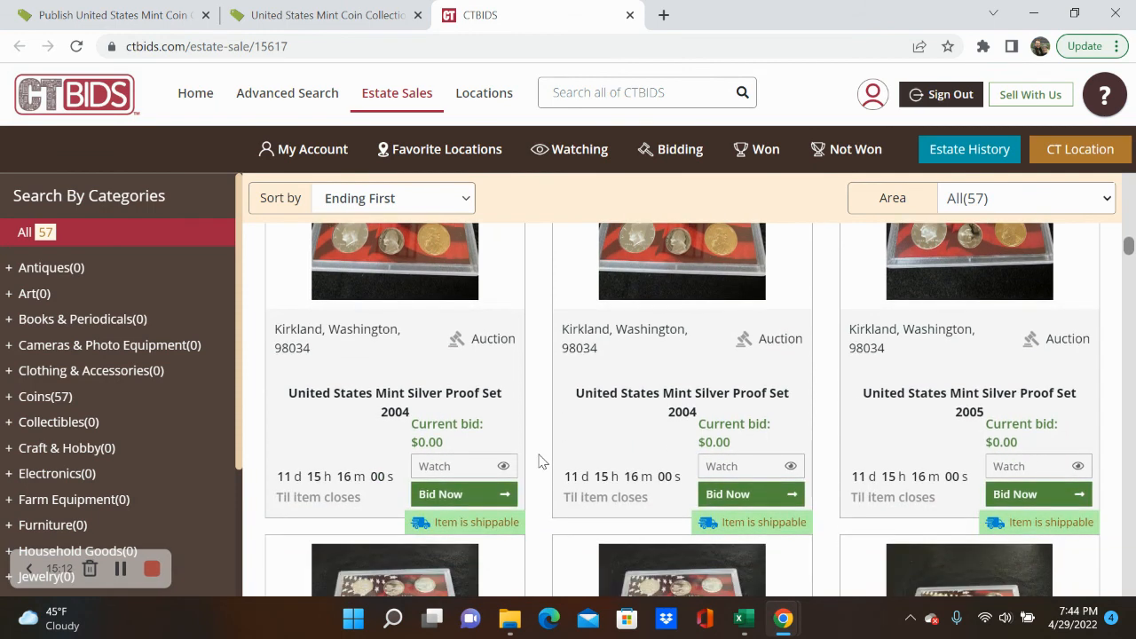
scroll(539, 458, down, 1)
scroll(546, 442, down, 3)
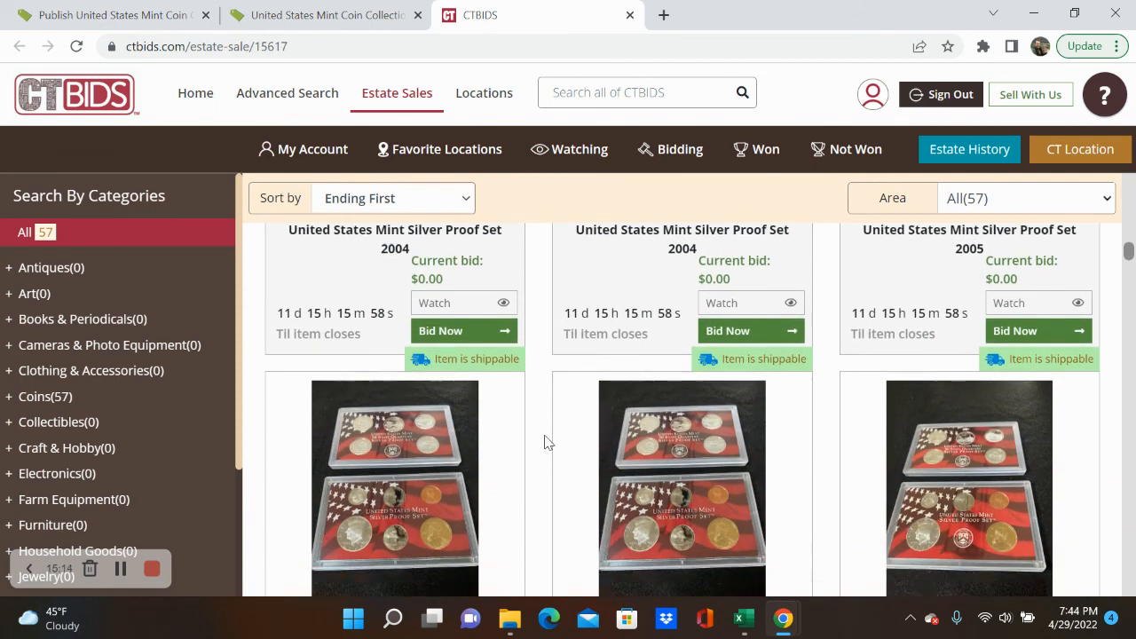
- Select the full web address of the CTBIDS estate sale page
click(302, 46)
click(303, 48)
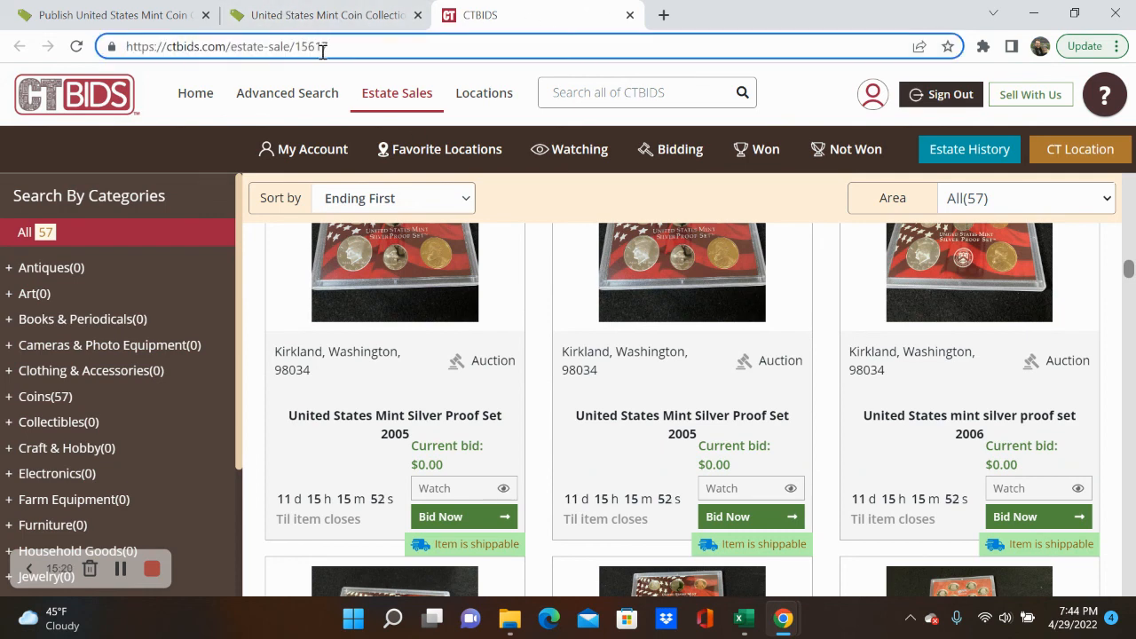
drag(344, 50, 102, 48)
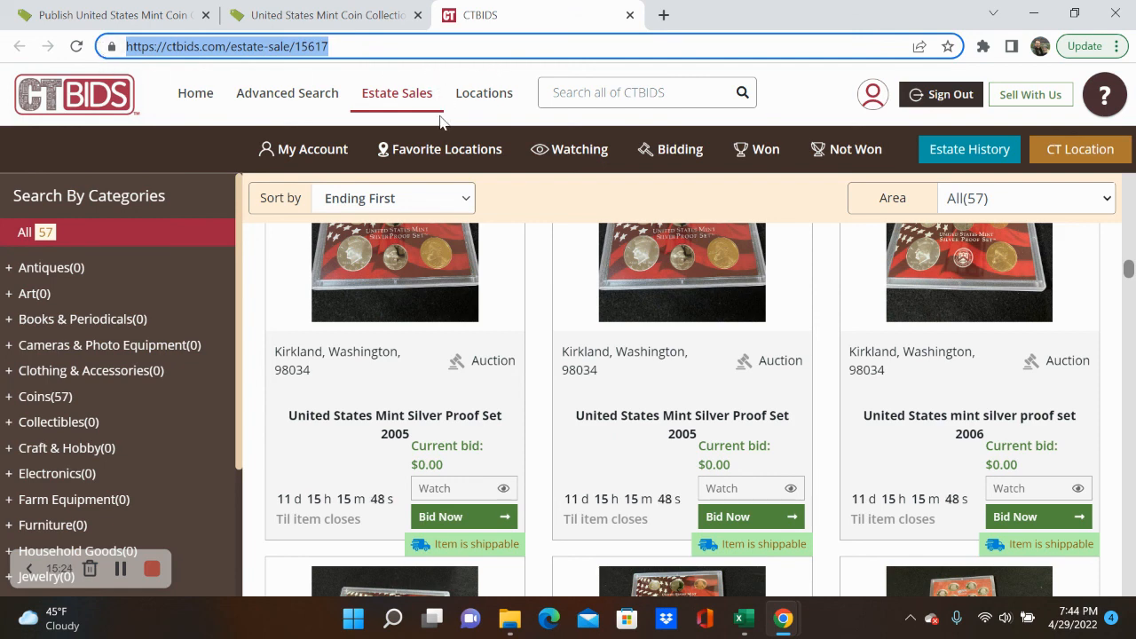
- Return to the published sale page, close it, and go back to the sale's publishing page
click(306, 16)
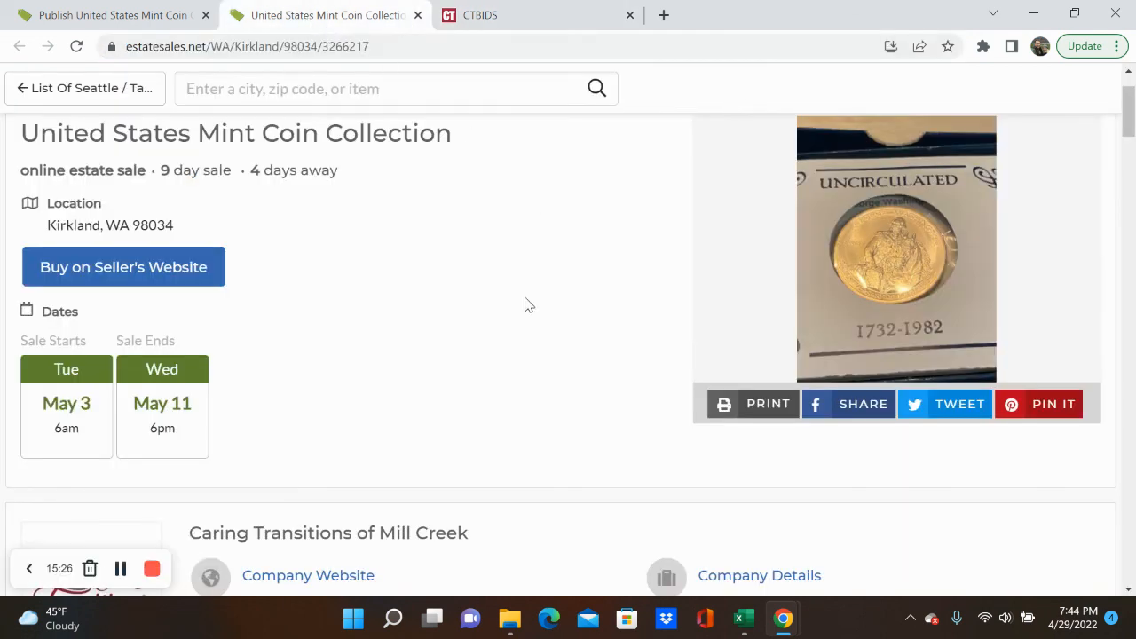
scroll(471, 257, up, 1)
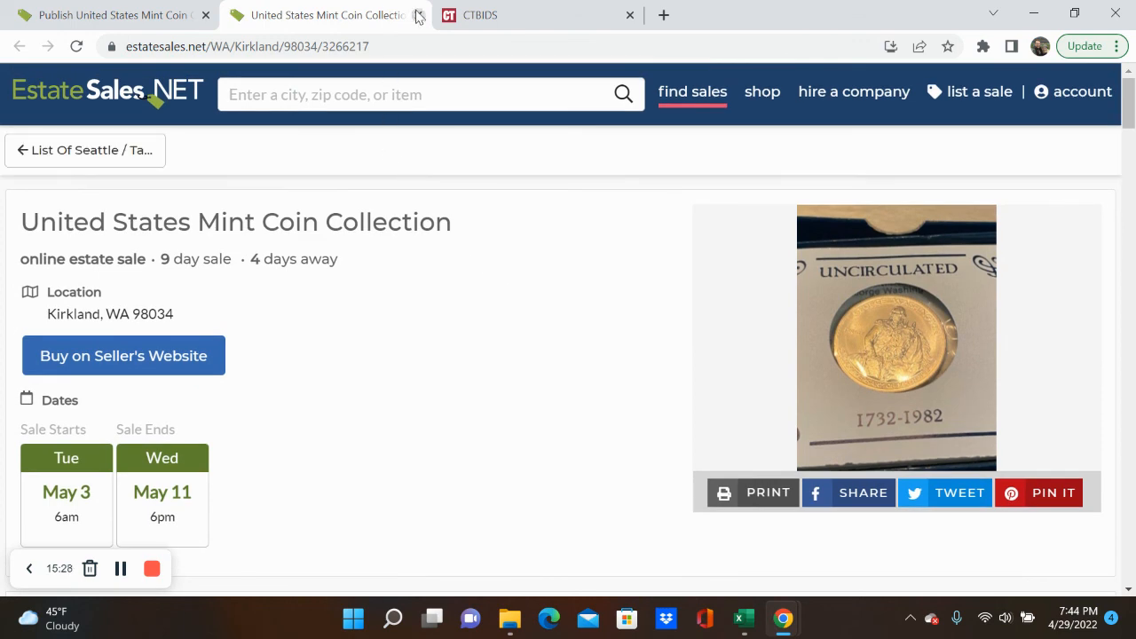
click(418, 16)
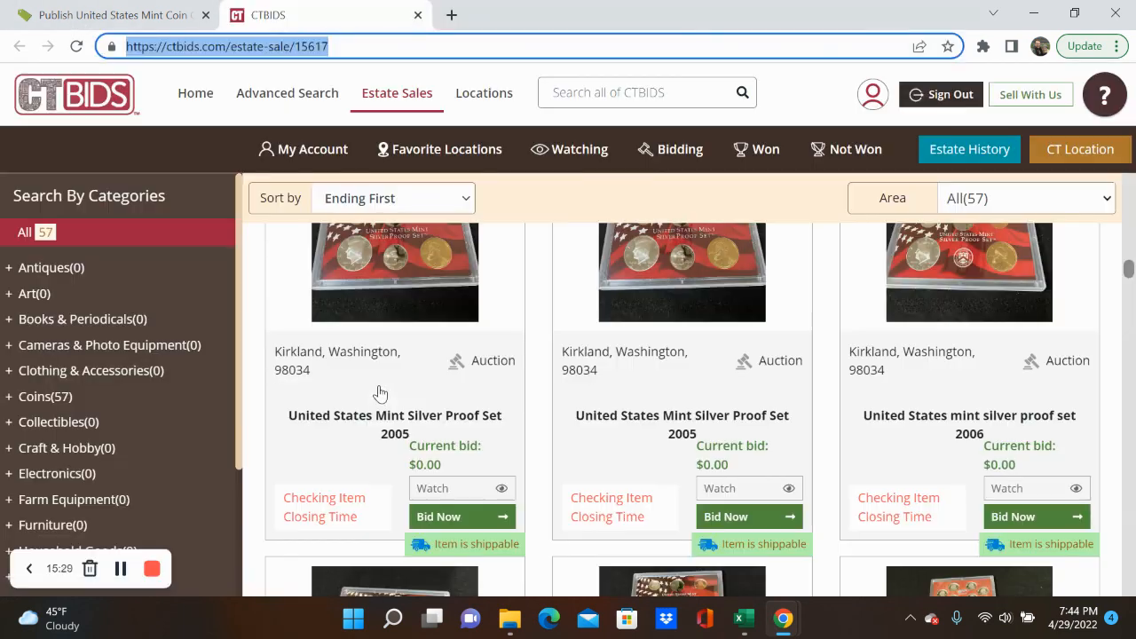
click(94, 24)
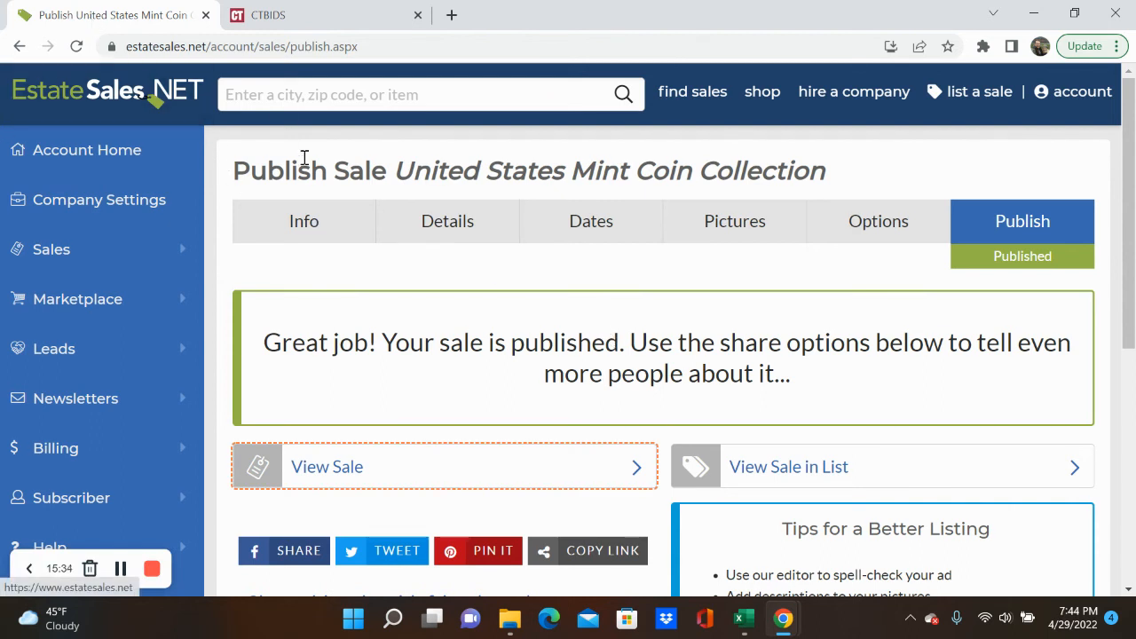